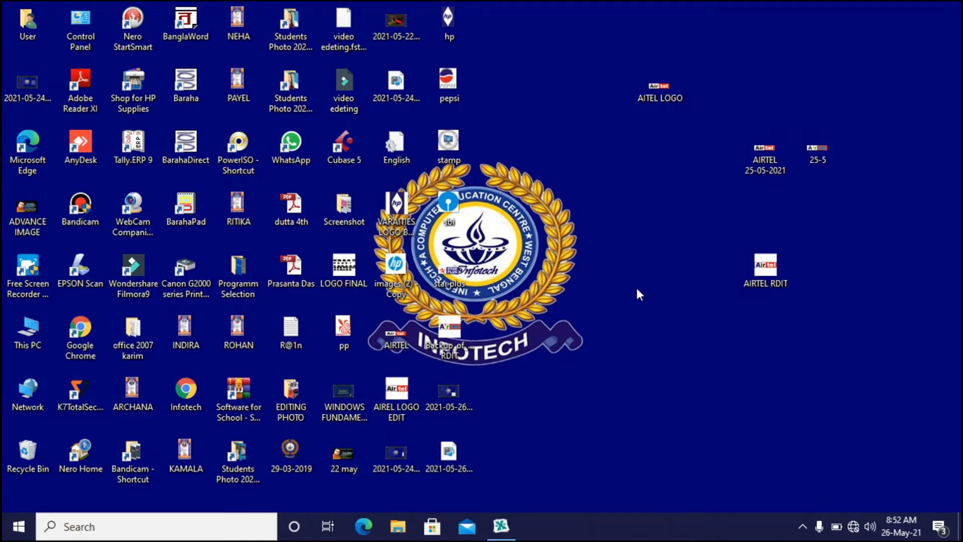
Bring up the open AIRTEL RDIT.CDR drawing and close its CorelDRAW window
left_click(504, 523)
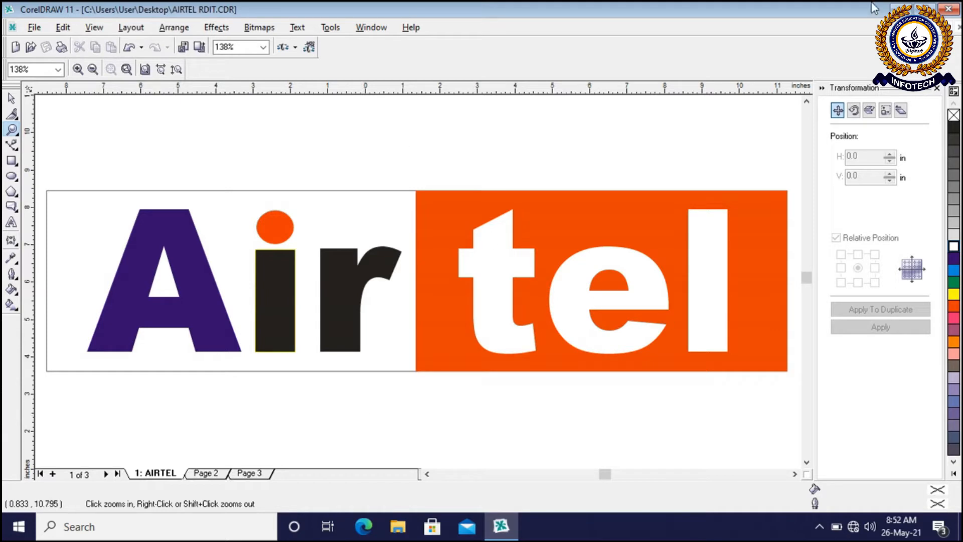
left_click(946, 10)
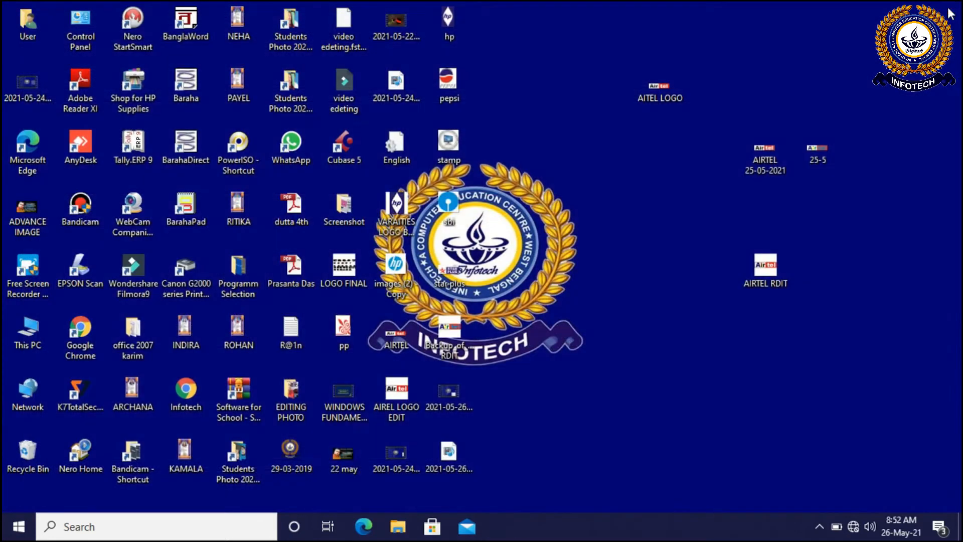
Launch CorelDRAW 11 by searching for corel and start a new blank graphic
left_click(94, 527)
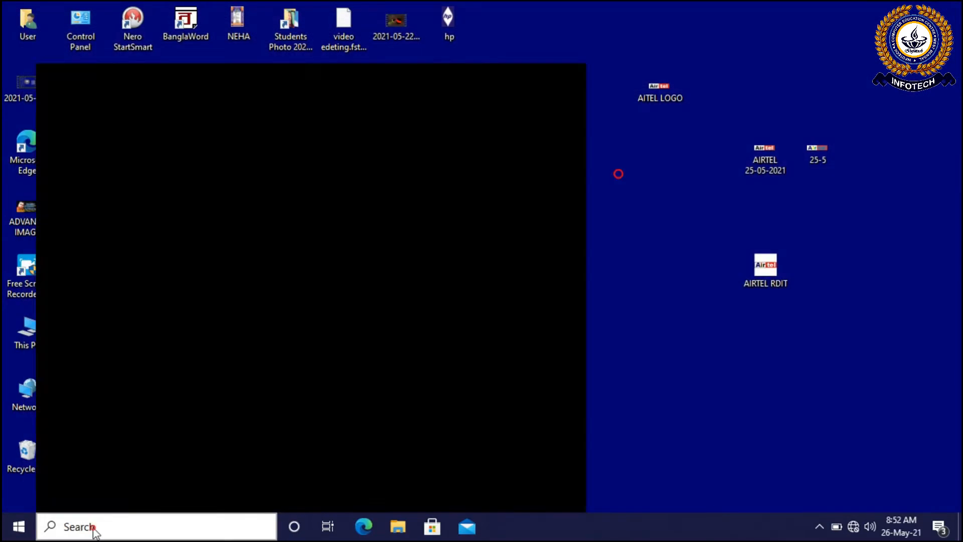
type("c")
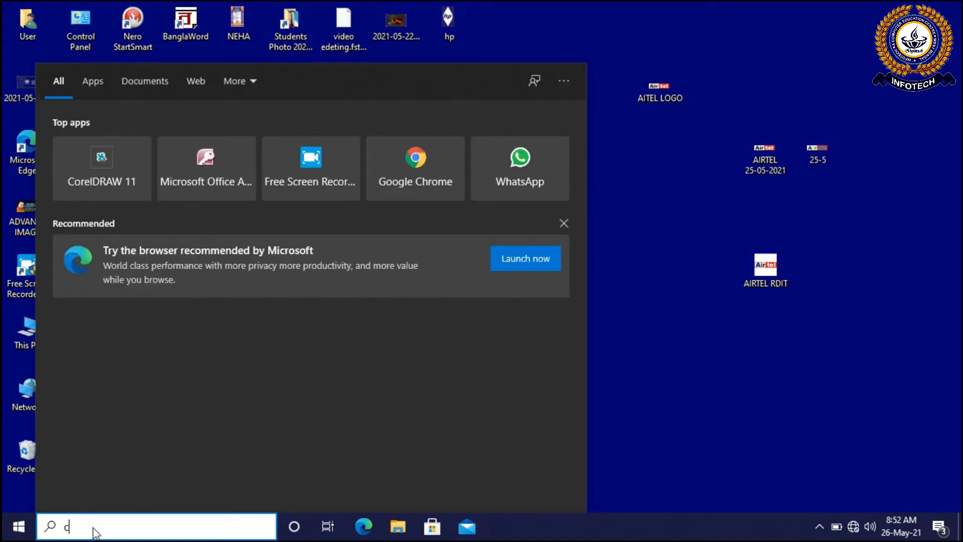
type("orel")
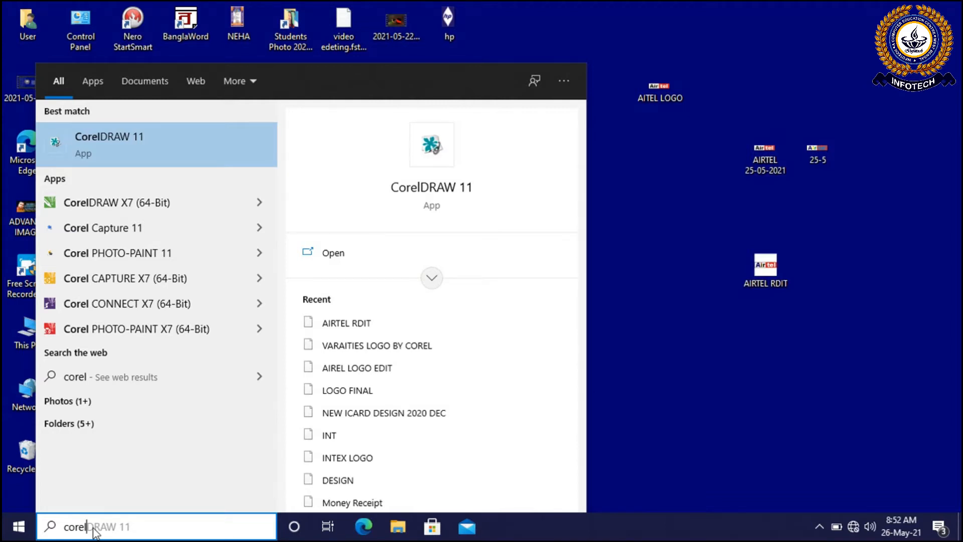
key("Escape")
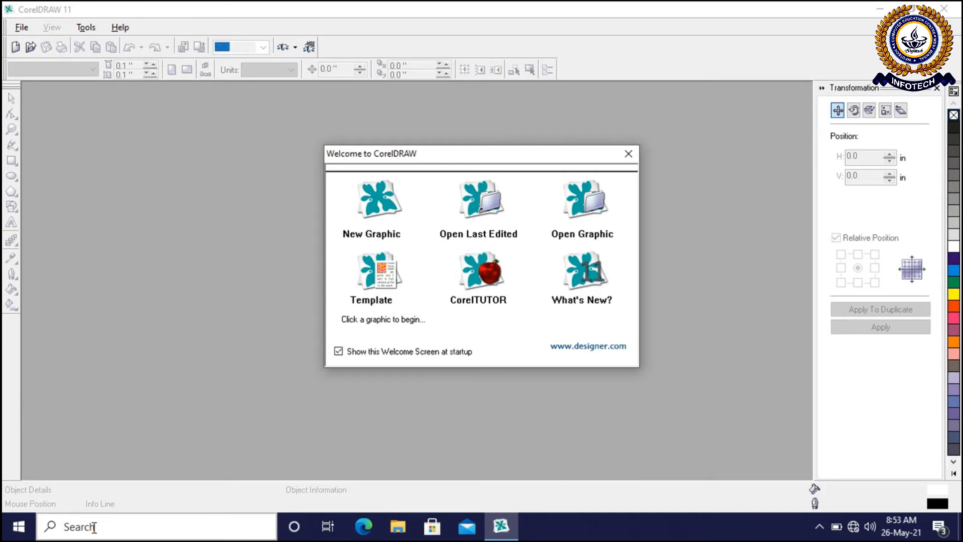
left_click(379, 217)
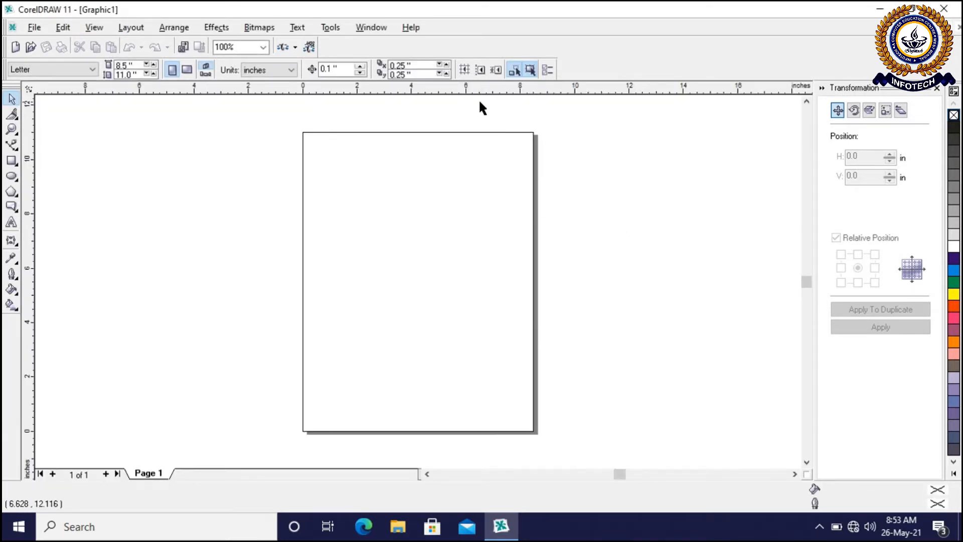
Hide the page border so the drawing area shows no page outline
scroll(438, 112, "up", 1)
scroll(437, 112, "down", 1)
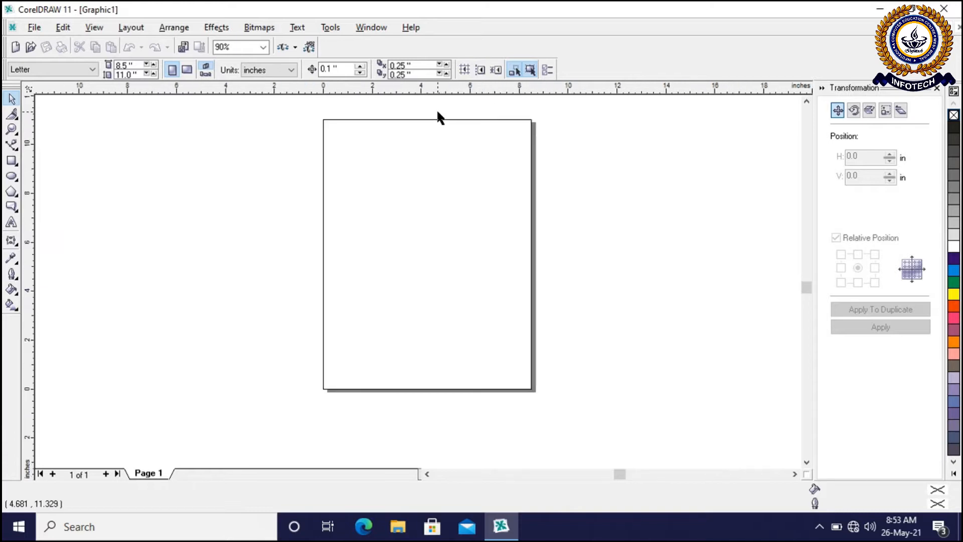
scroll(437, 112, "up", 1)
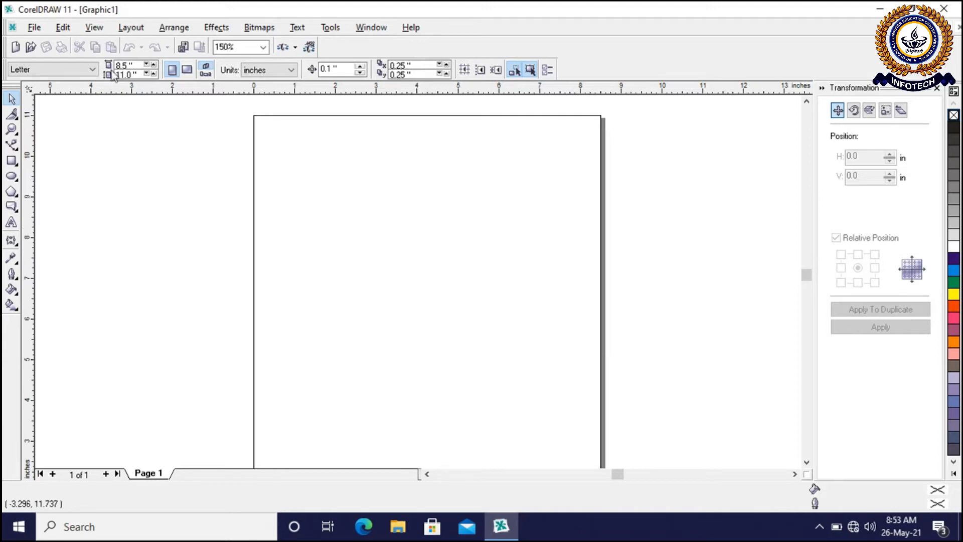
left_click(94, 29)
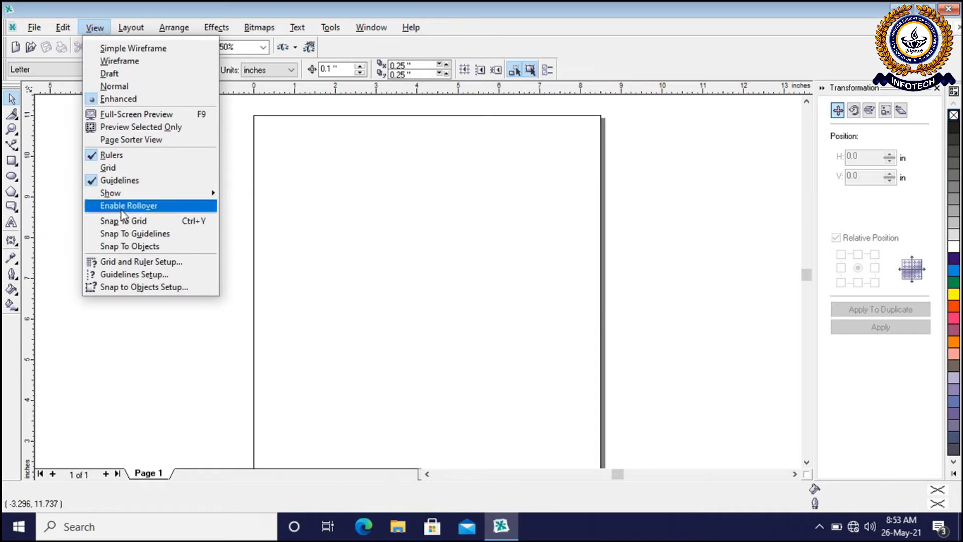
mouse_move(129, 199)
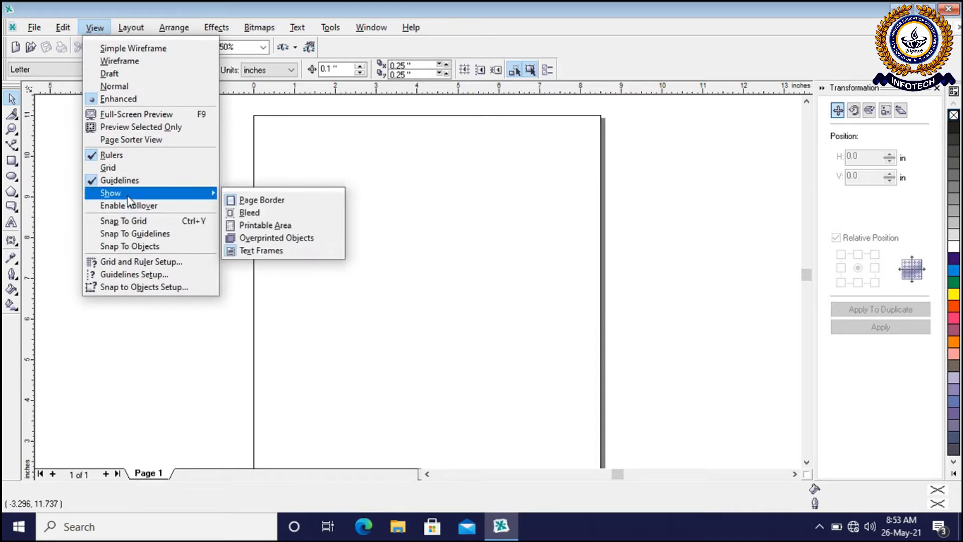
left_click(273, 202)
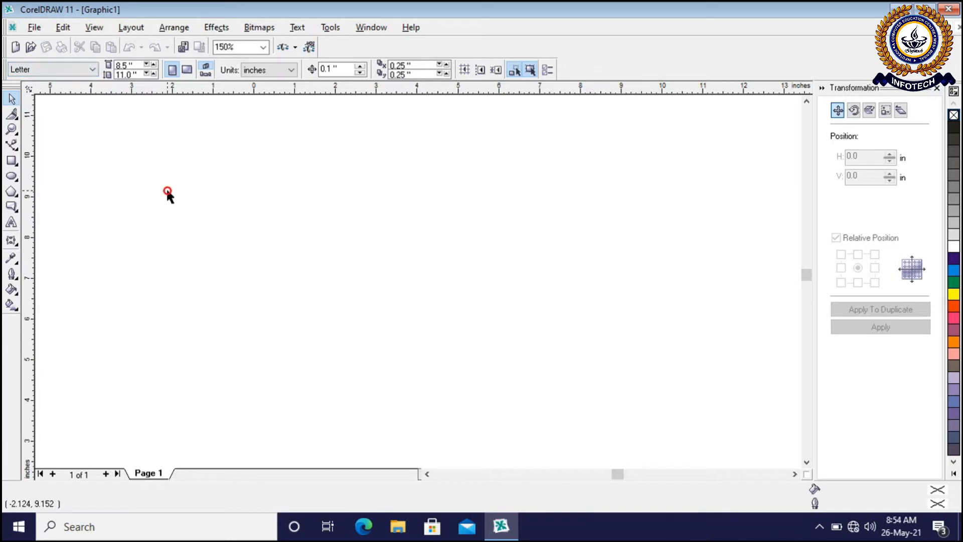
Import the image AIRTEL 25-05-2021 from the Desktop and place it in the drawing
left_click(34, 28)
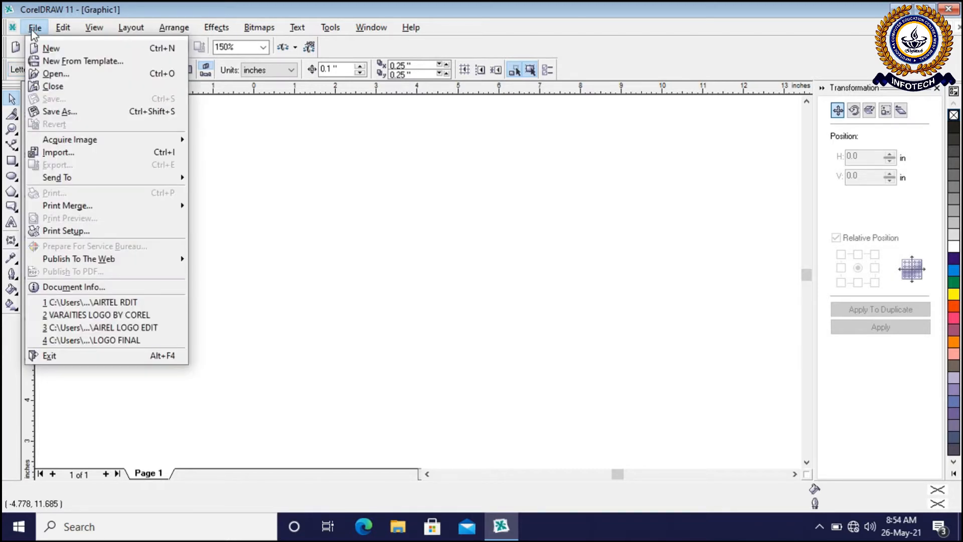
left_click(66, 159)
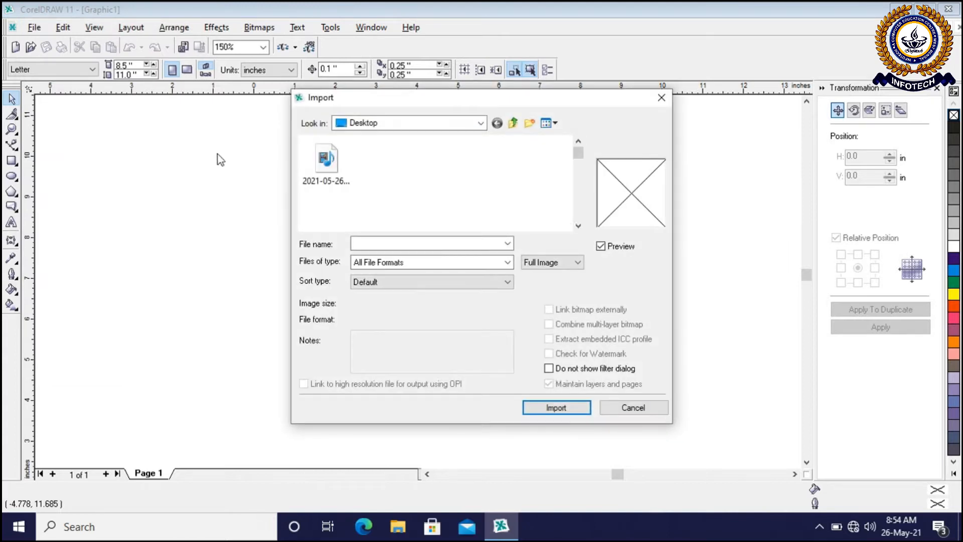
left_click_drag(574, 96, 561, 143)
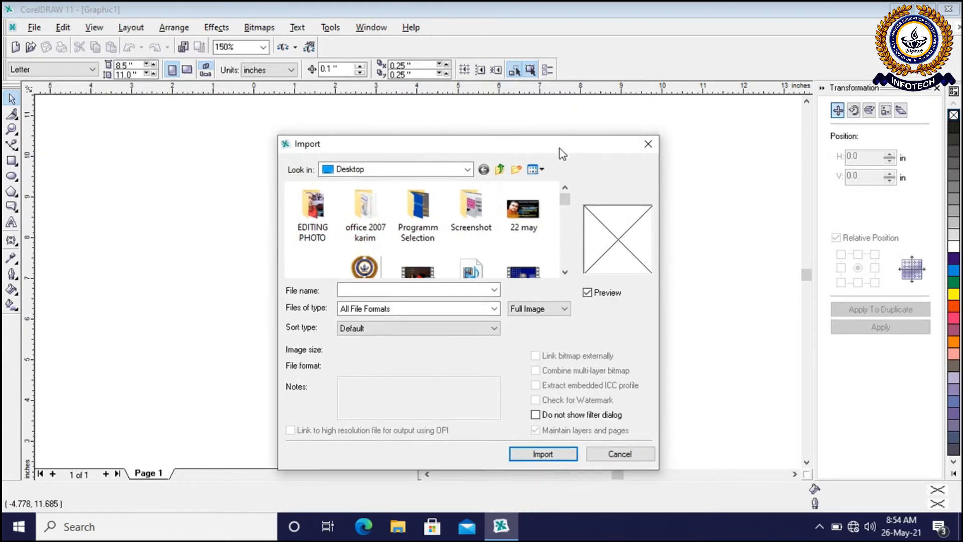
left_click_drag(563, 205, 567, 226)
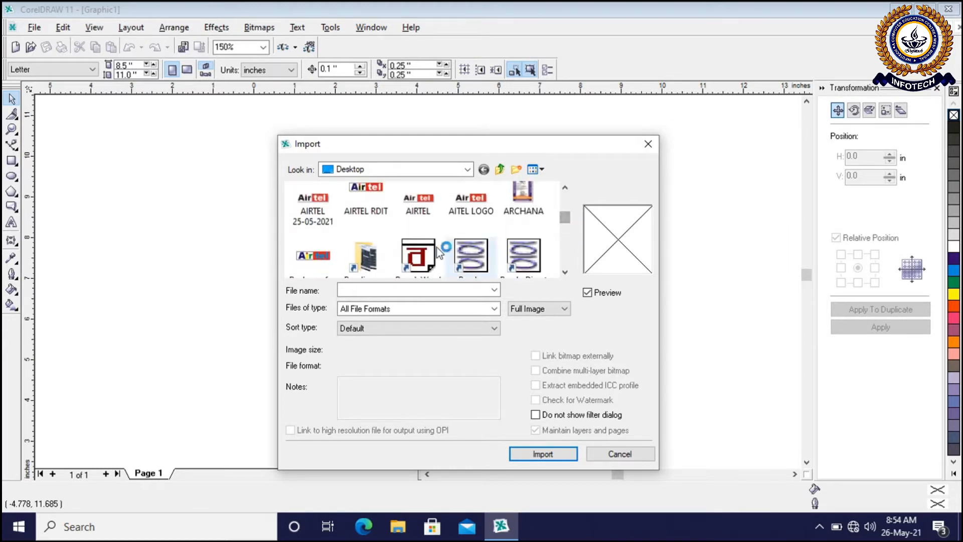
left_click(316, 203)
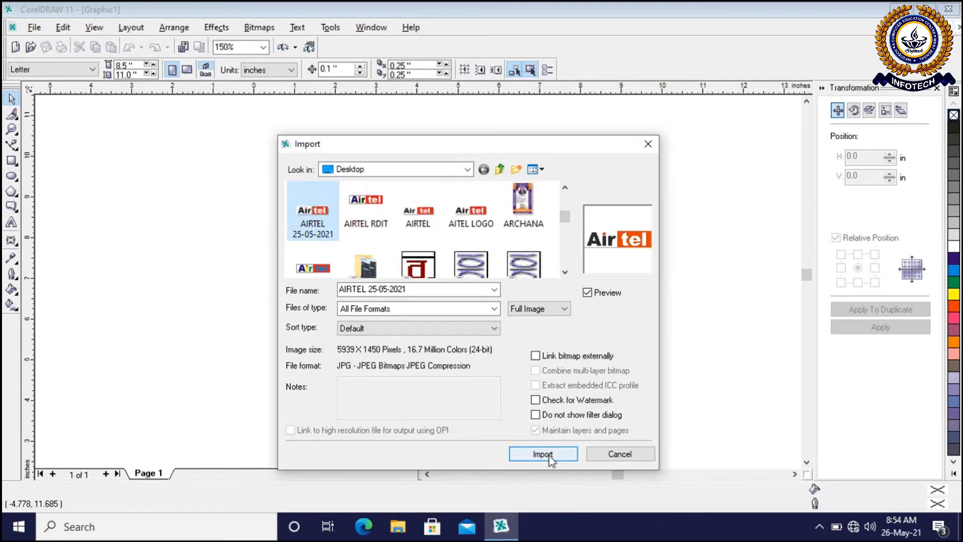
left_click(550, 456)
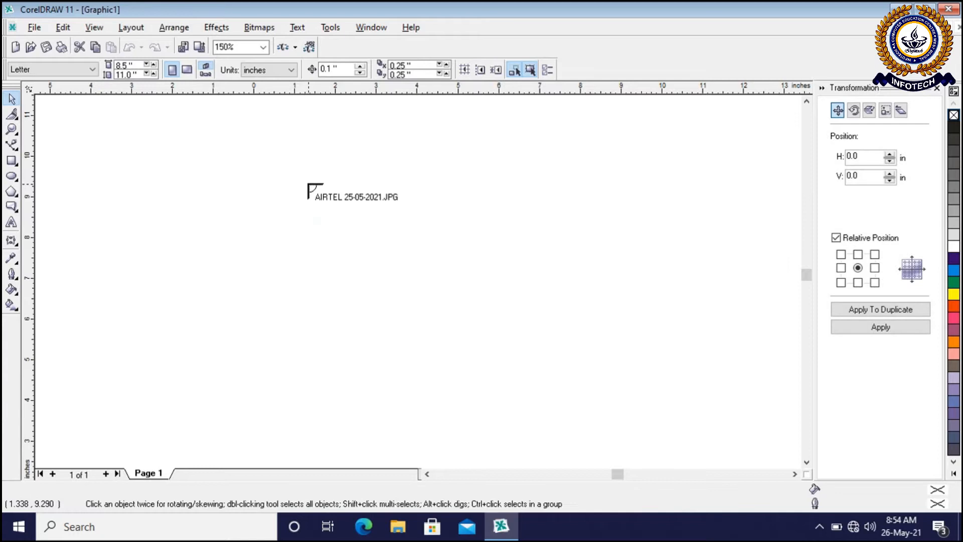
left_click(220, 149)
Move the imported Airtel logo up to a centre at about x 5.95, y 11.57 inches, leaving room below it
left_click_drag(462, 275, 325, 241)
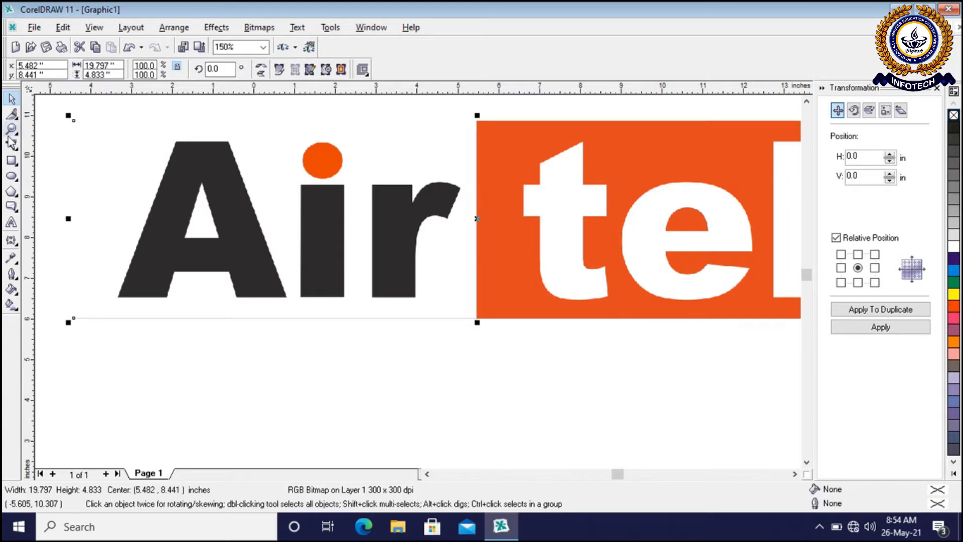
scroll(235, 357, "down", 1)
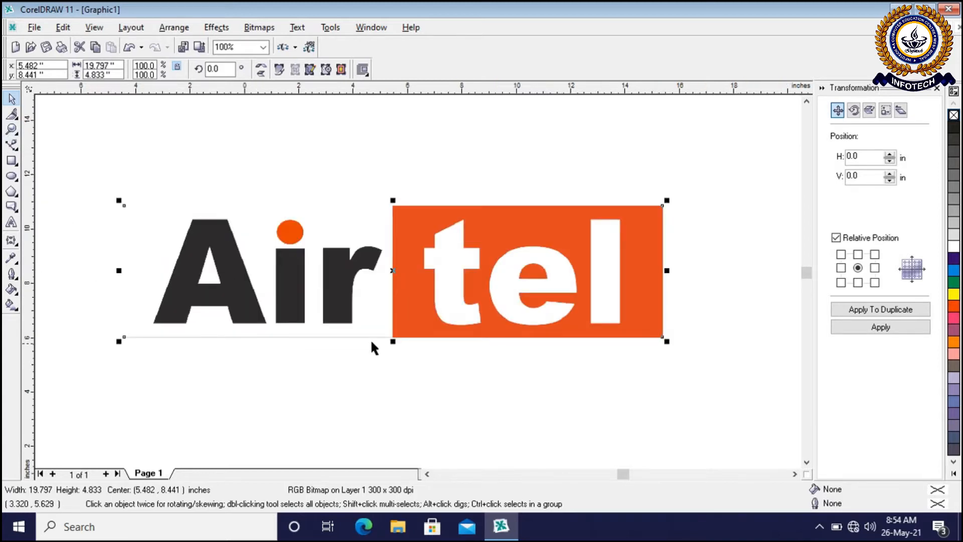
left_click_drag(430, 317, 443, 237)
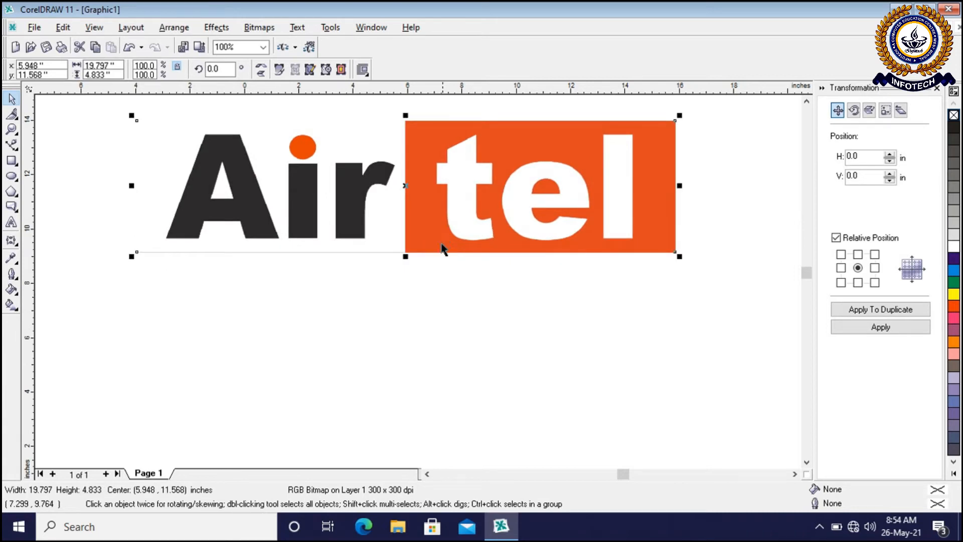
left_click(650, 292)
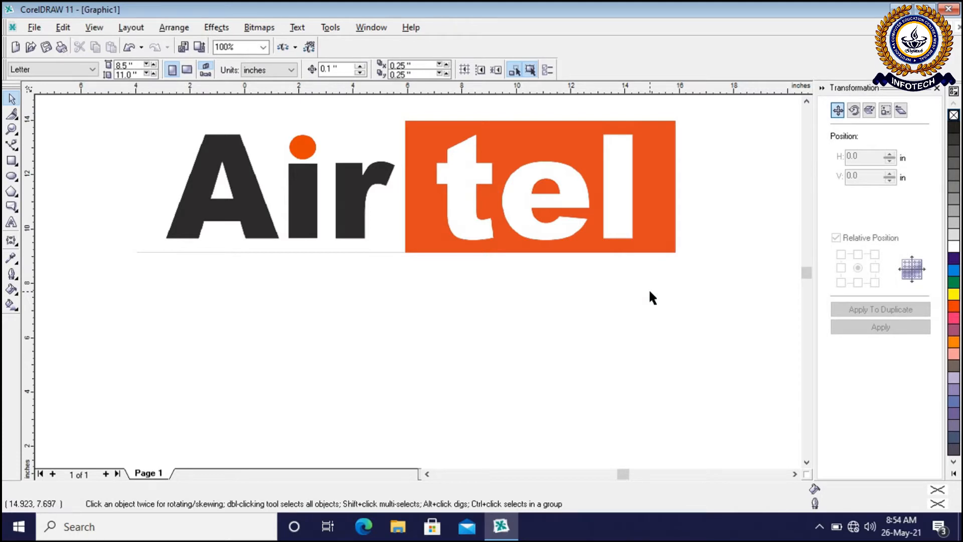
scroll(454, 106, "up", 1)
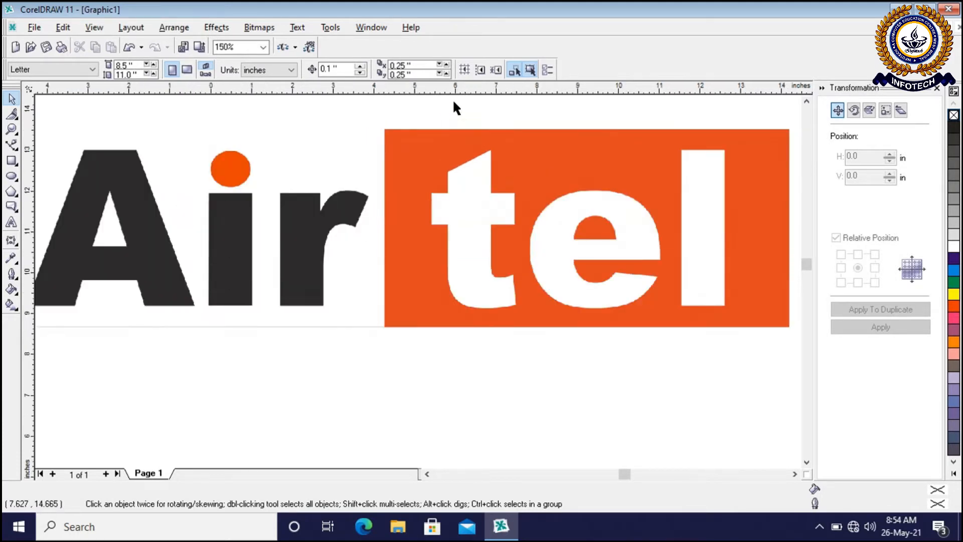
scroll(454, 106, "down", 1)
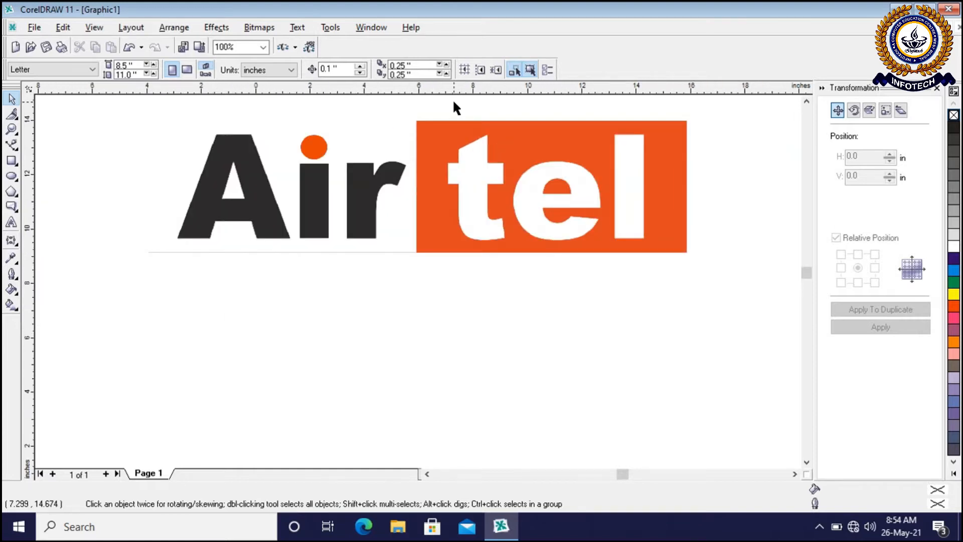
Draw a rectangle about 19.54 by 4.96 inches directly below the reference logo, matching its width
left_click(12, 129)
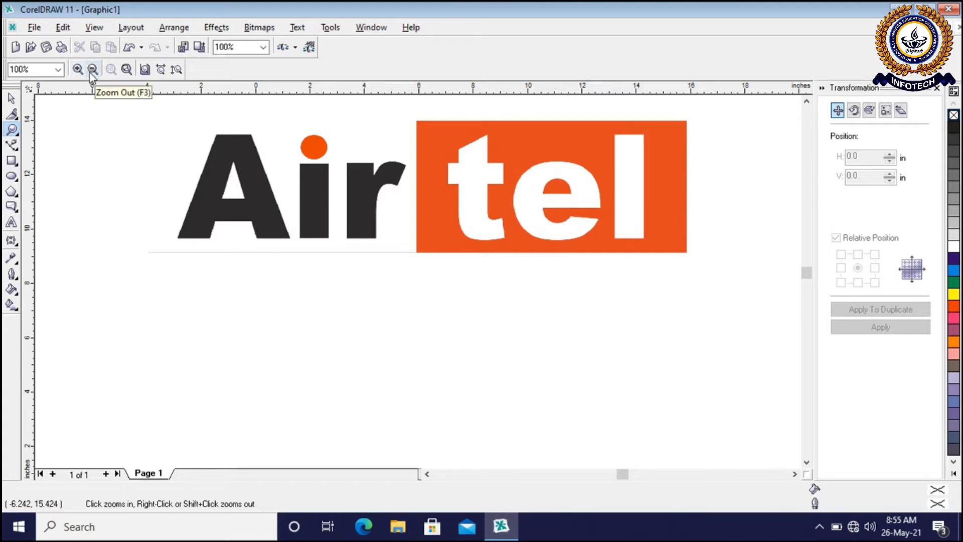
left_click(11, 97)
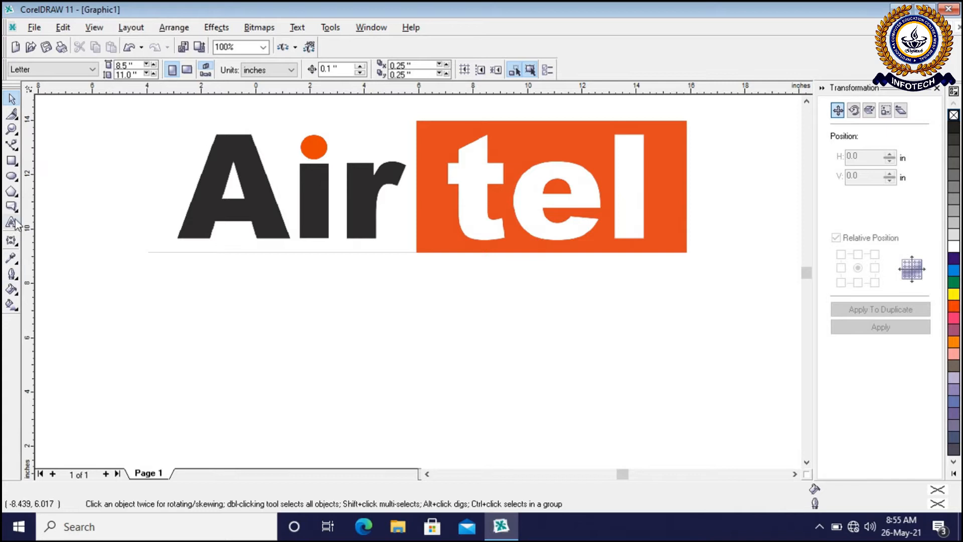
left_click(19, 166)
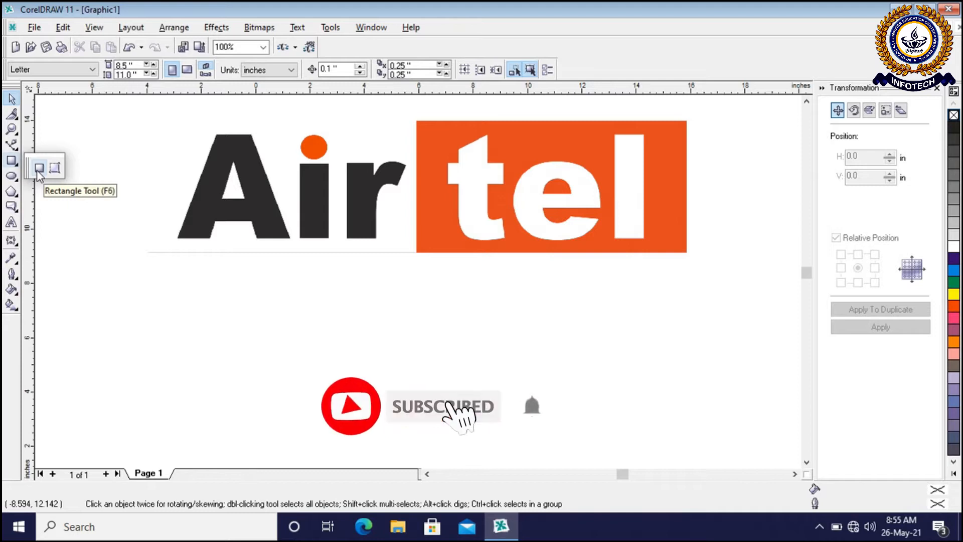
left_click(39, 168)
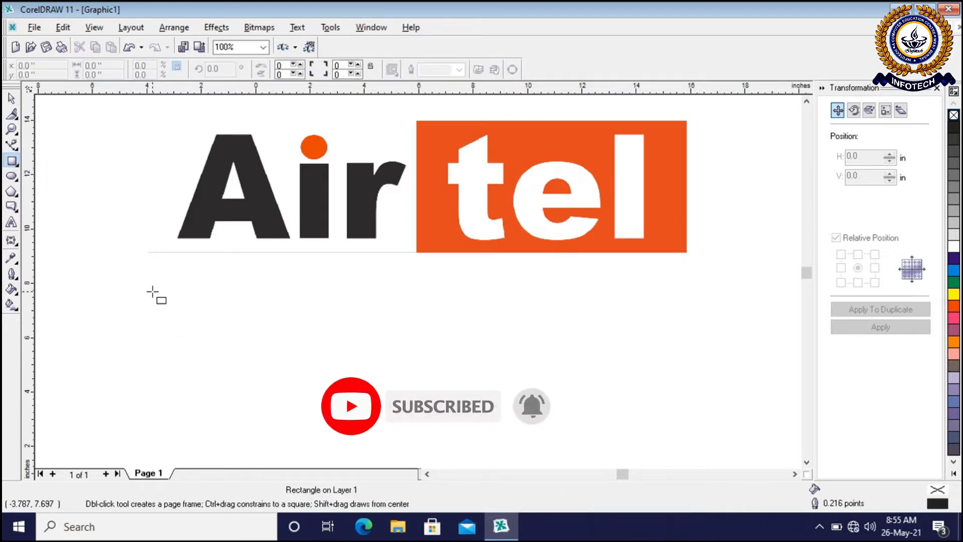
left_click_drag(151, 282, 683, 417)
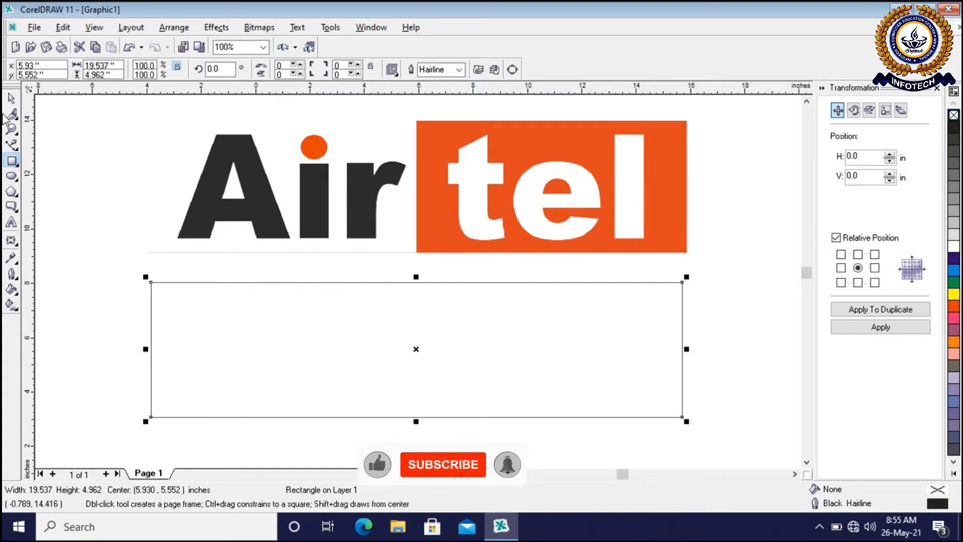
left_click(11, 98)
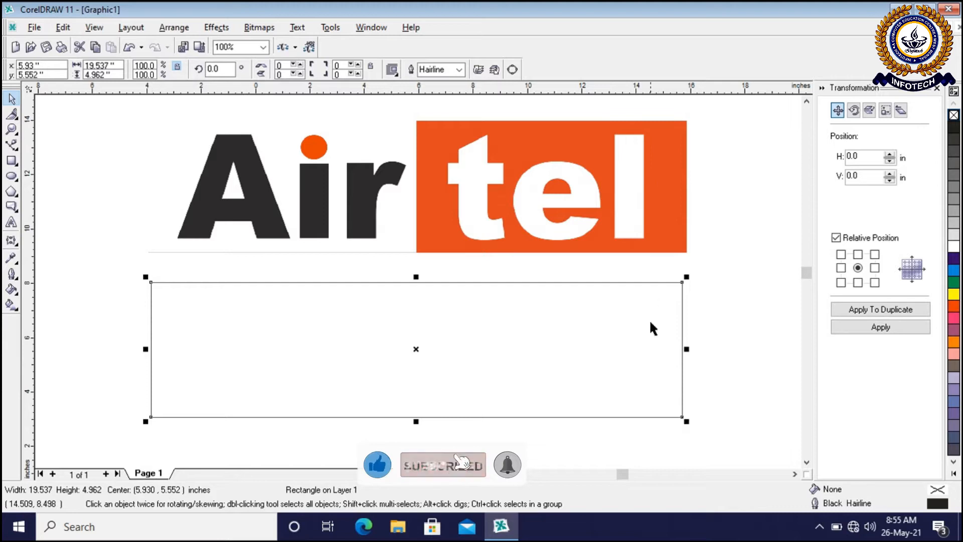
Set the drawing units to inches and select the rectangle below the logo
left_click(707, 355)
left_click(631, 375)
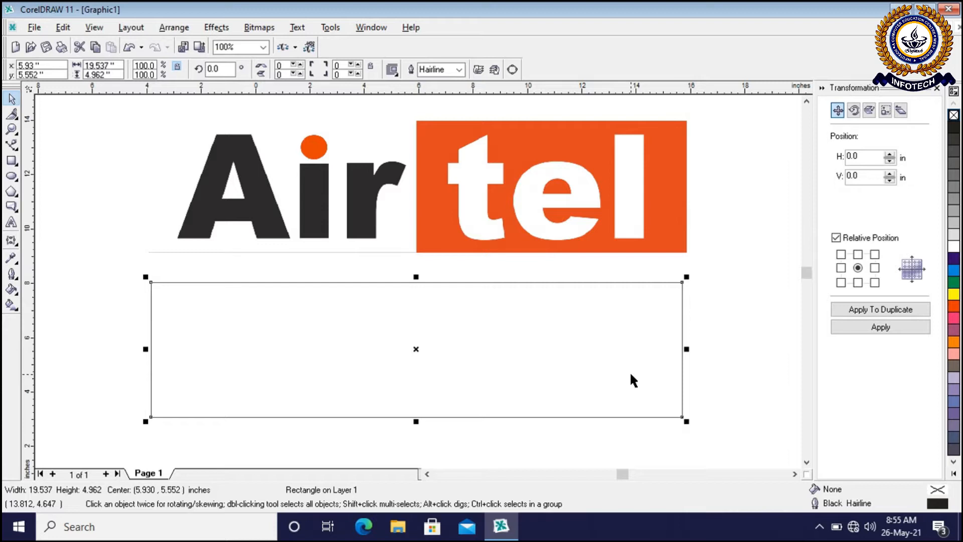
left_click(135, 242)
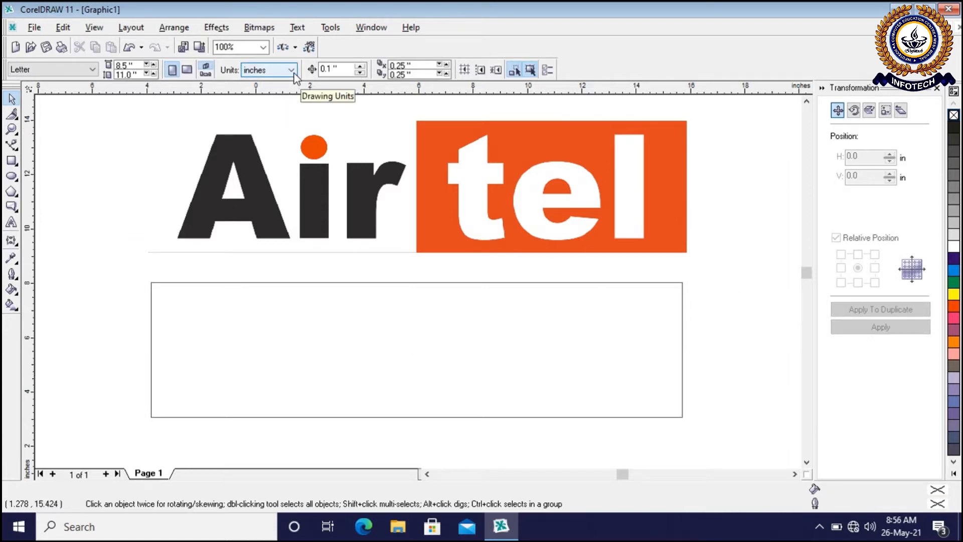
left_click(291, 70)
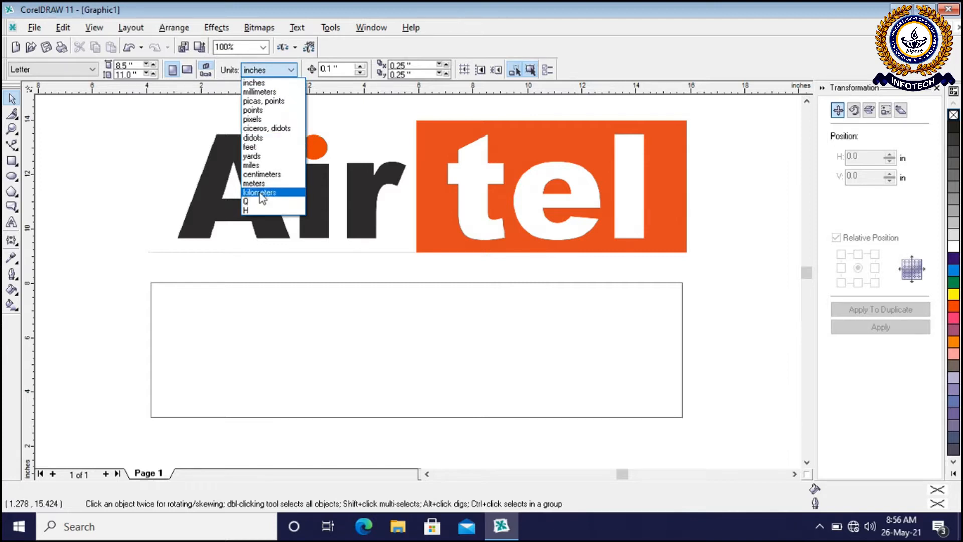
left_click(267, 81)
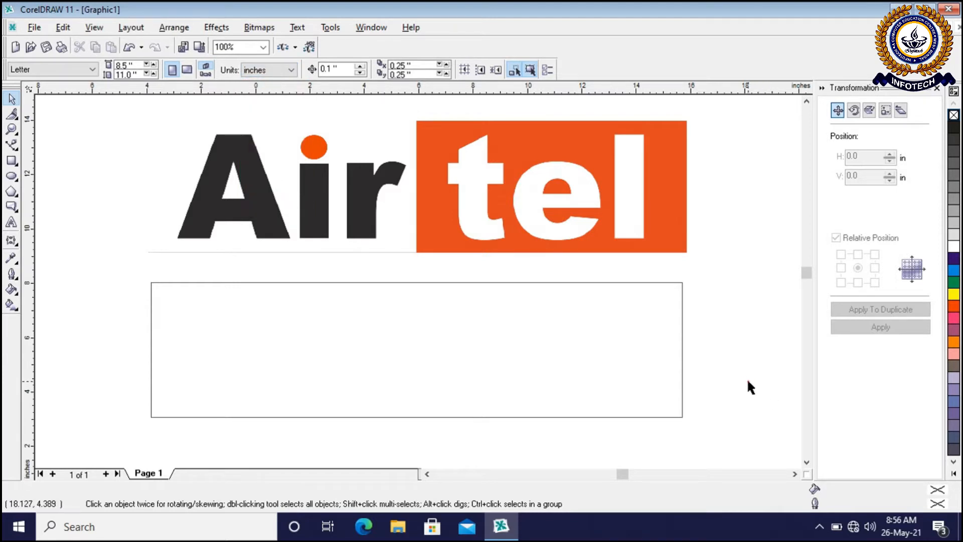
left_click(539, 366)
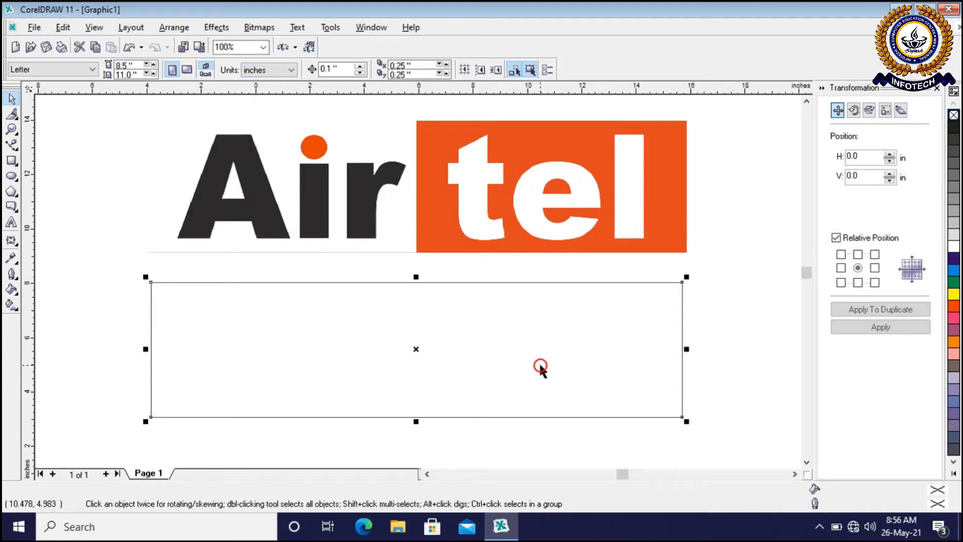
left_click(717, 261)
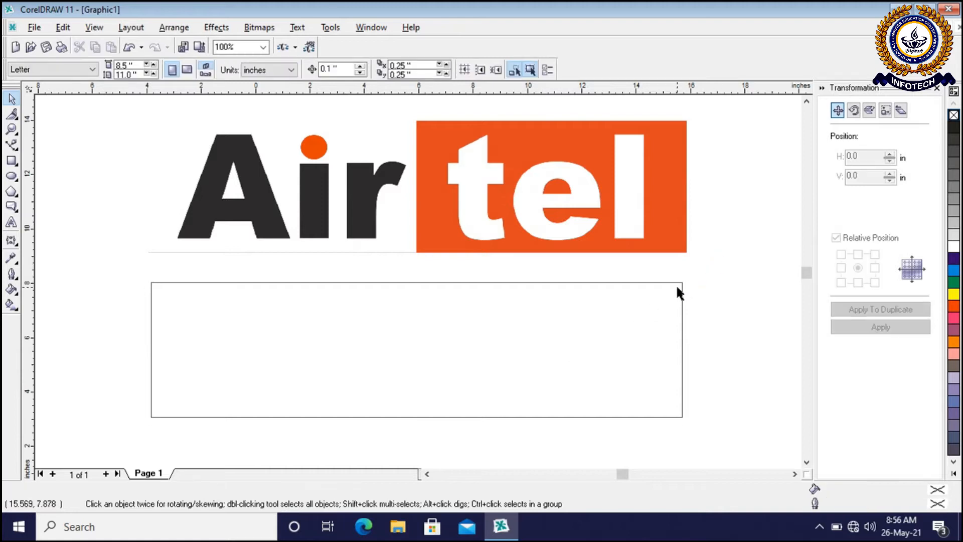
left_click(677, 282)
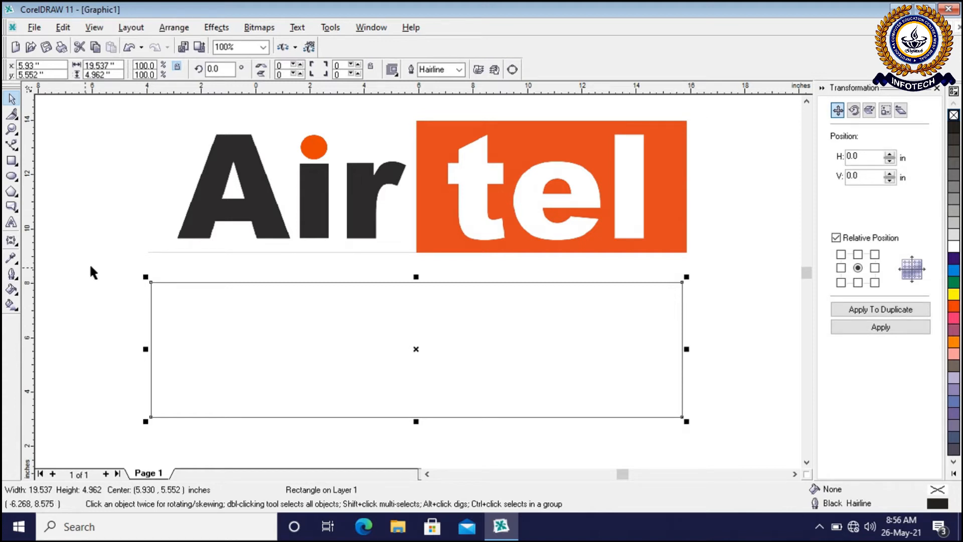
left_click(719, 242)
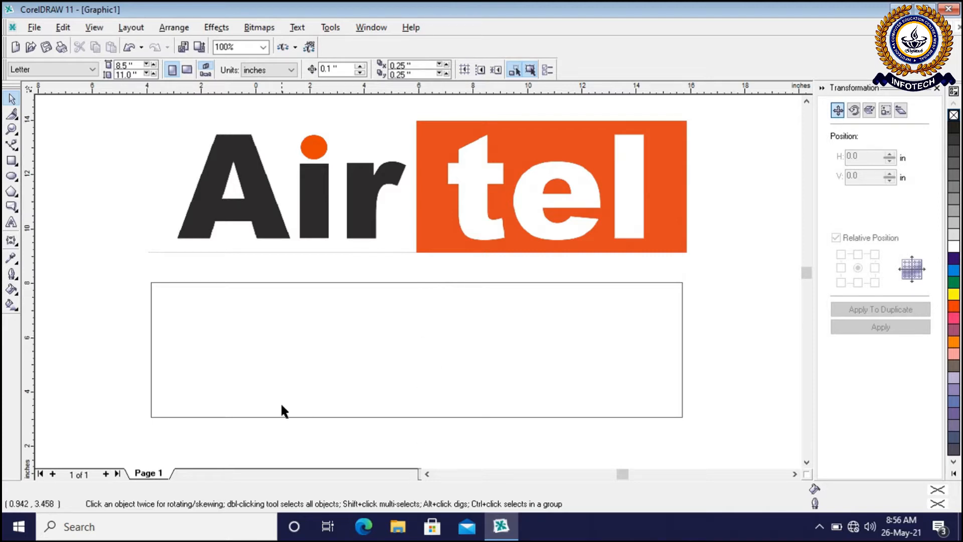
left_click(392, 305)
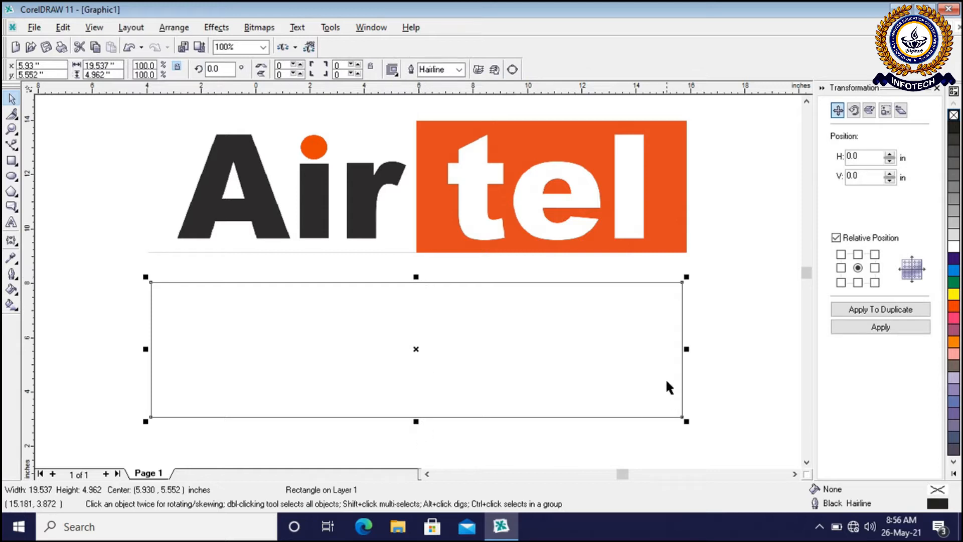
left_click(710, 322)
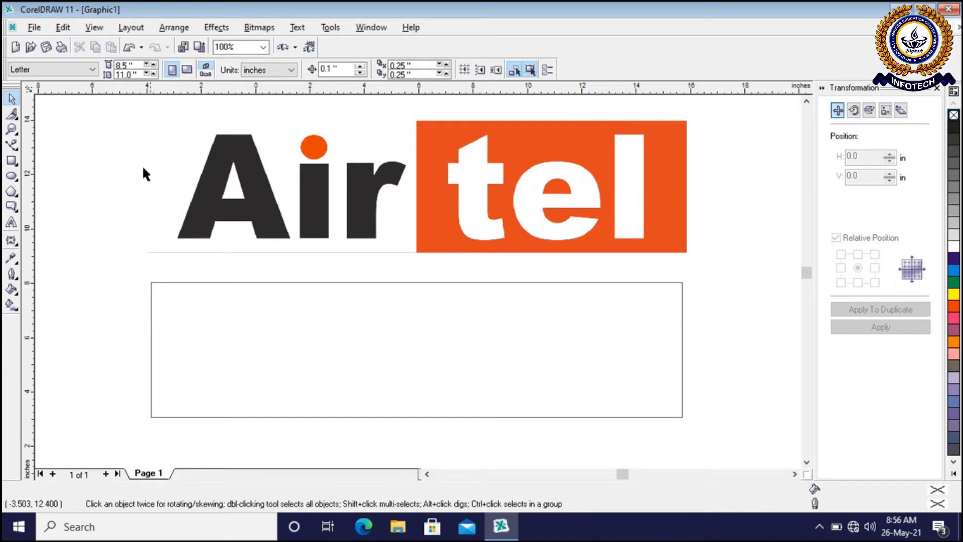
left_click(682, 296)
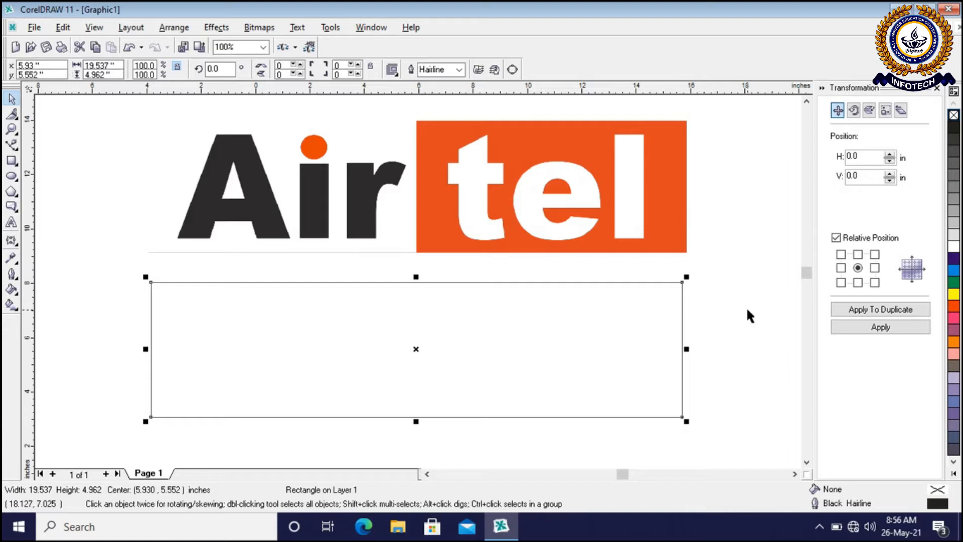
Place a vertical guideline at about x 5.93 inches and a horizontal one at about y 5.6 inches through the rectangle's centre
left_click(28, 331)
left_click_drag(29, 330, 416, 385)
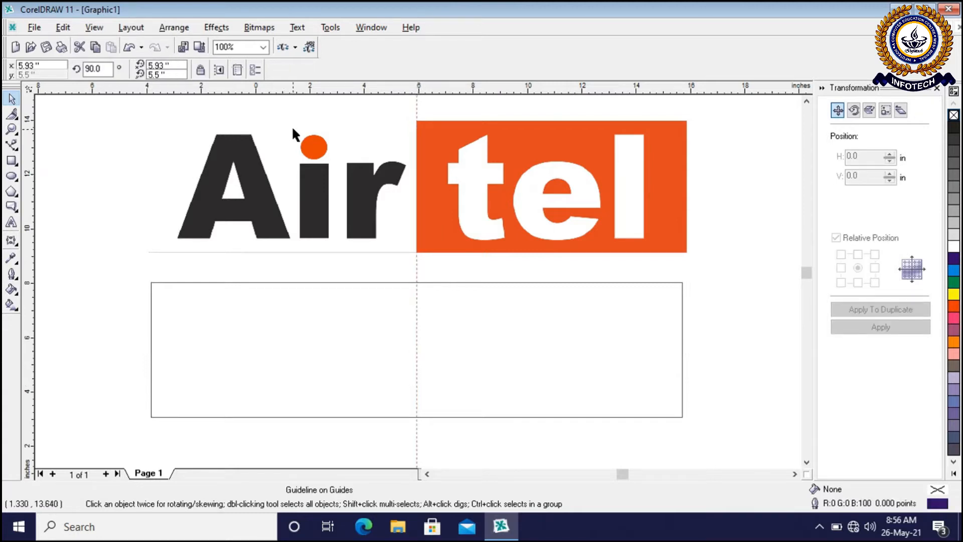
left_click(237, 283)
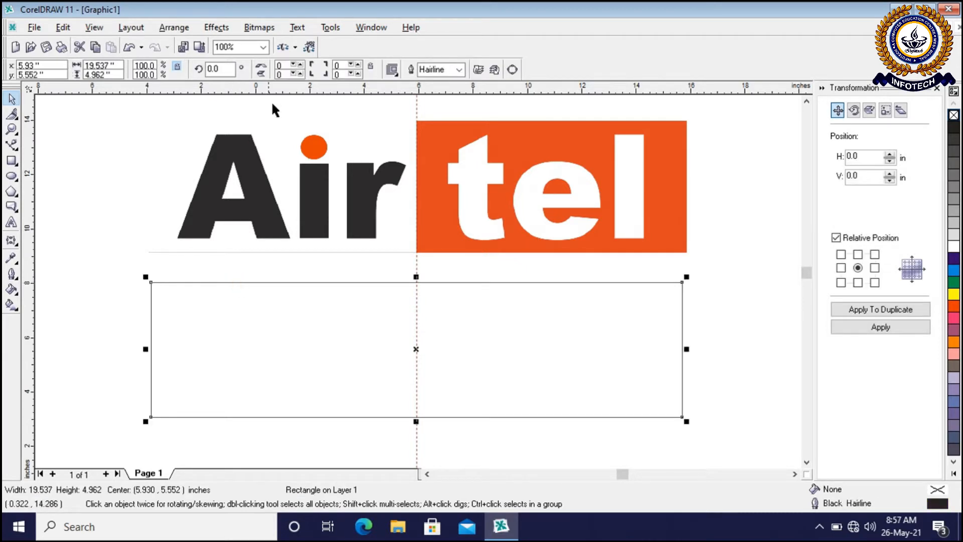
left_click_drag(286, 87, 281, 350)
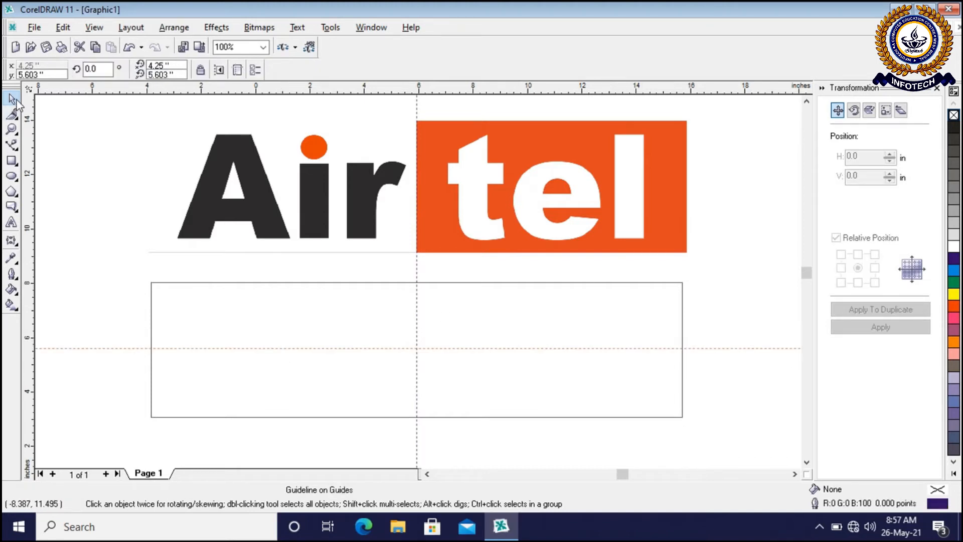
left_click(123, 179)
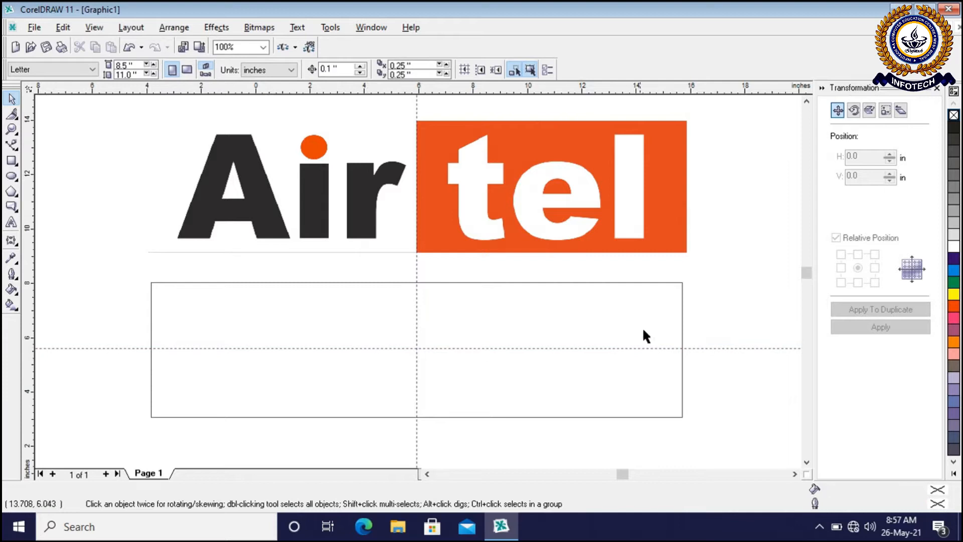
left_click(711, 296)
Try splitting the rectangle in half along the vertical guideline with the Knife tool, check both halves, and undo the cut
left_click(565, 282)
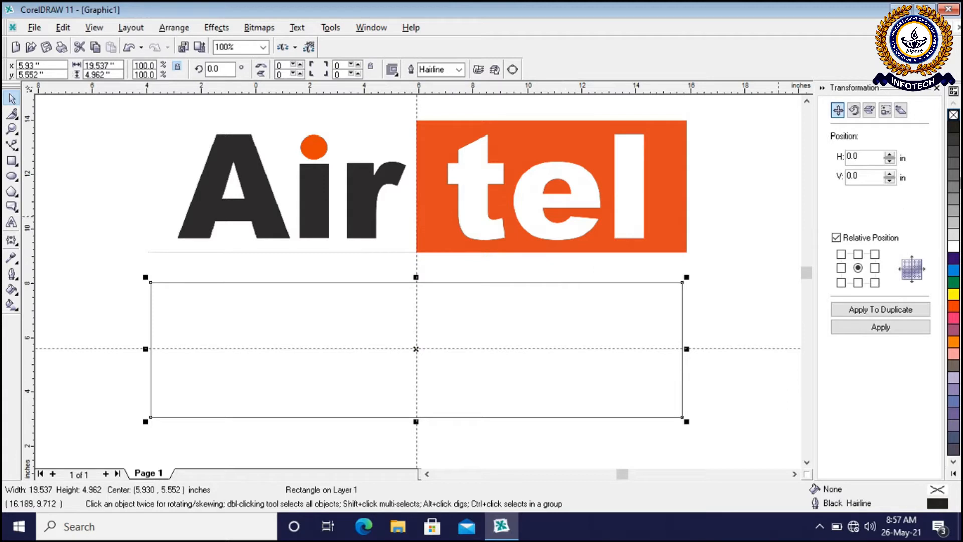
left_click(17, 120)
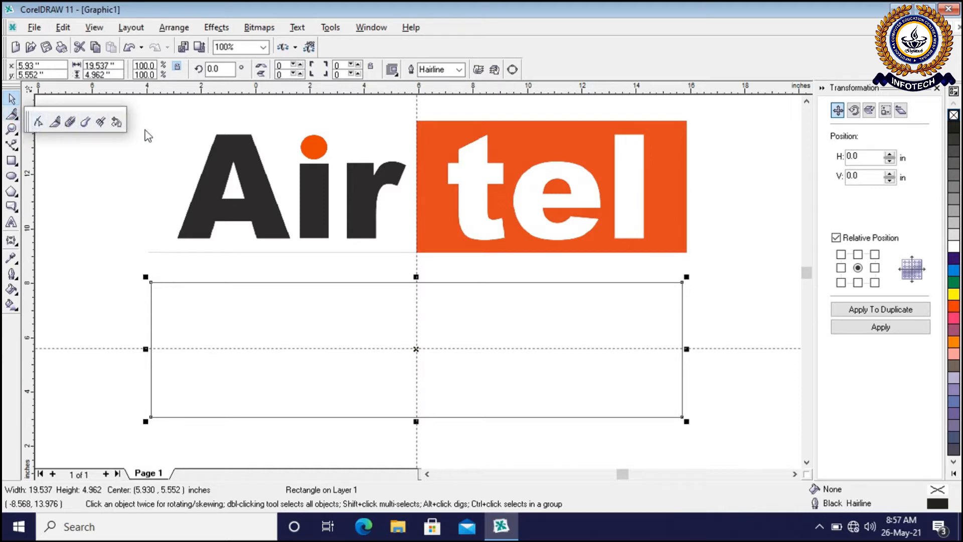
left_click(55, 122)
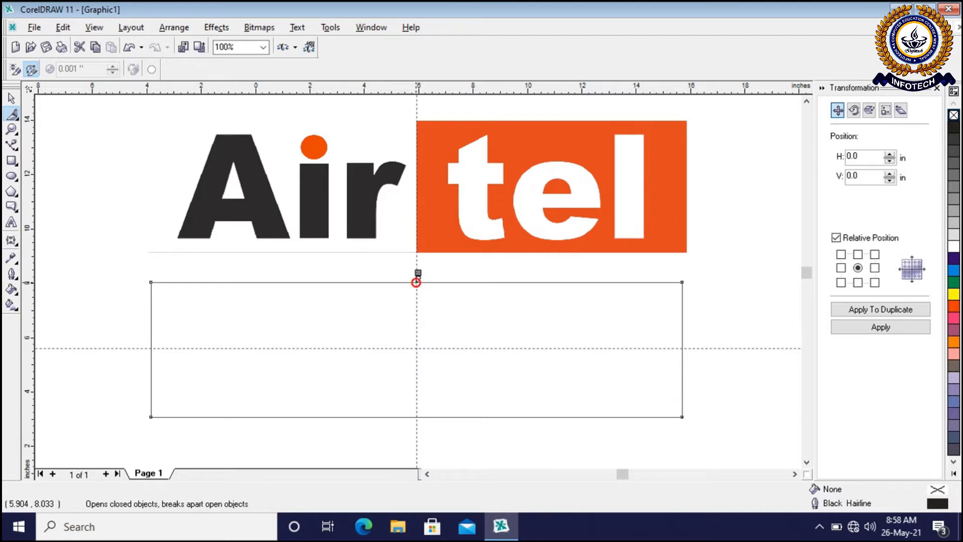
left_click(418, 275)
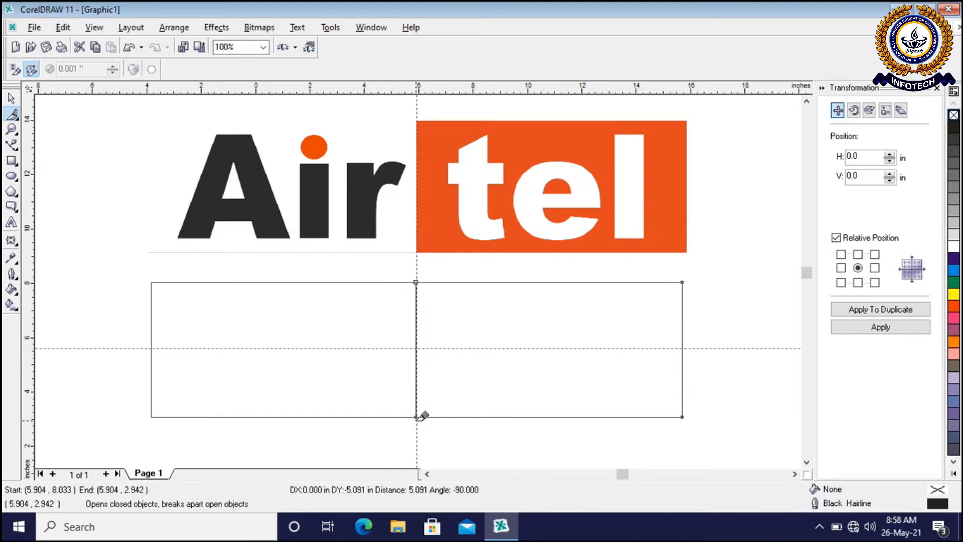
left_click(416, 417)
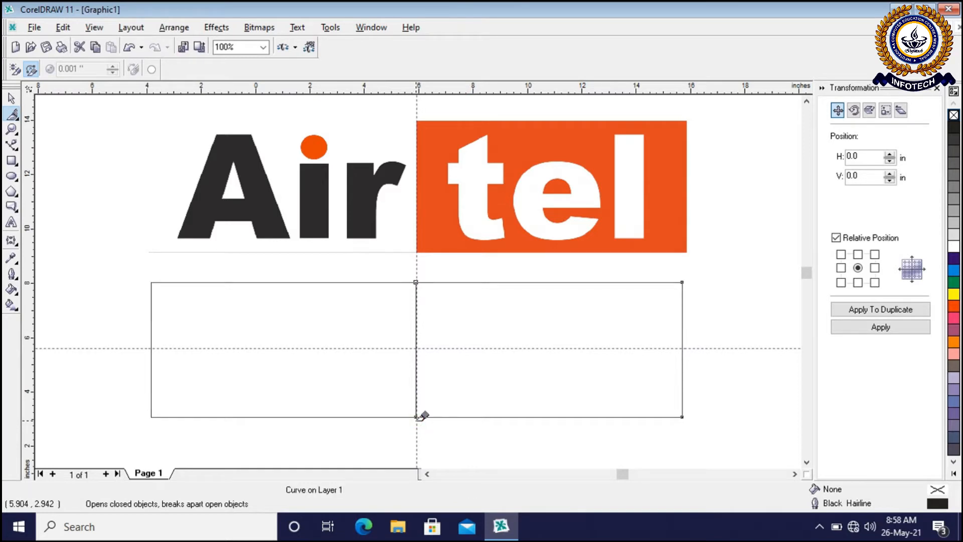
left_click(11, 98)
left_click(266, 317)
left_click(490, 333)
left_click(366, 325)
left_click(457, 341)
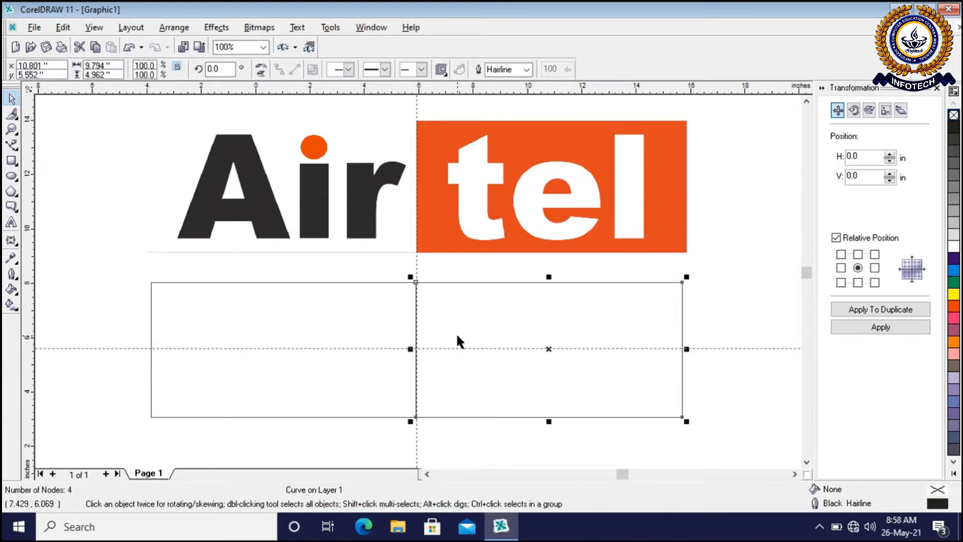
key("ctrl+z")
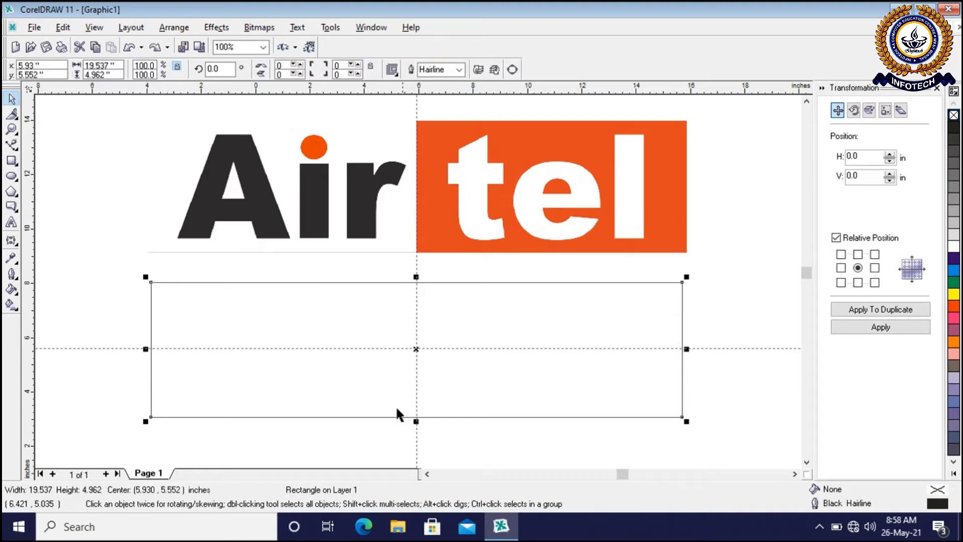
Cut the rectangle again from its upper to its lower edge, exactly on the vertical guideline, and check that both halves select separately
scroll(451, 426, "up", 1)
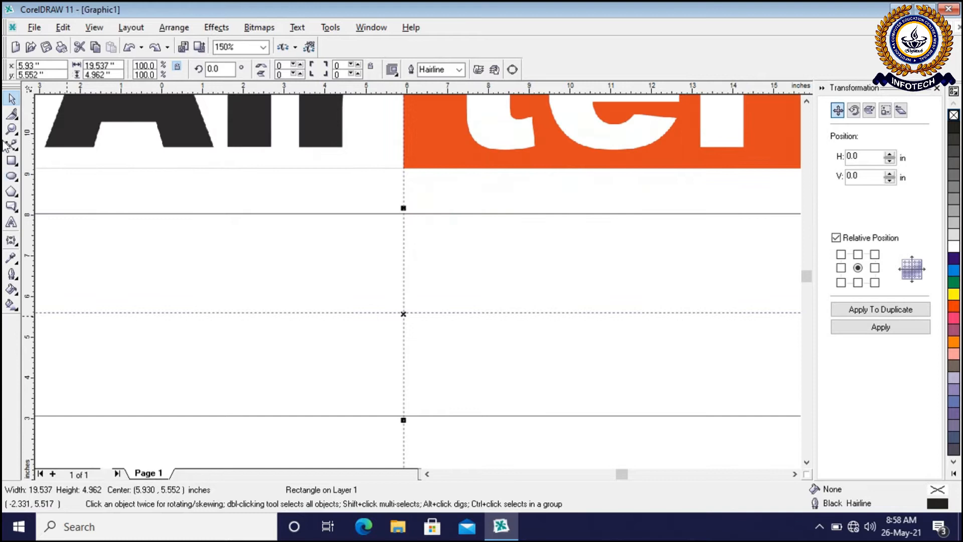
left_click(11, 113)
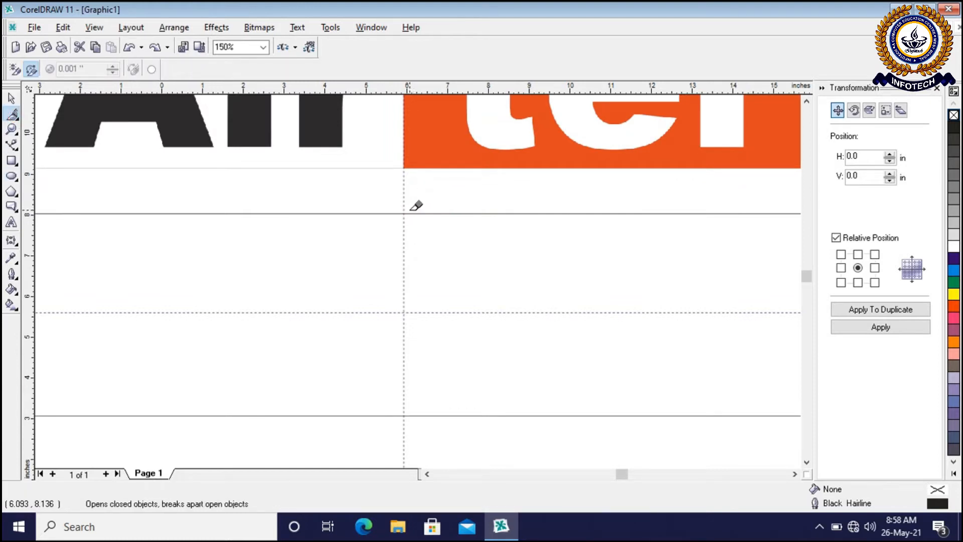
mouse_move(405, 213)
left_mouse_down()
mouse_move(412, 339)
mouse_move(404, 415)
left_mouse_up()
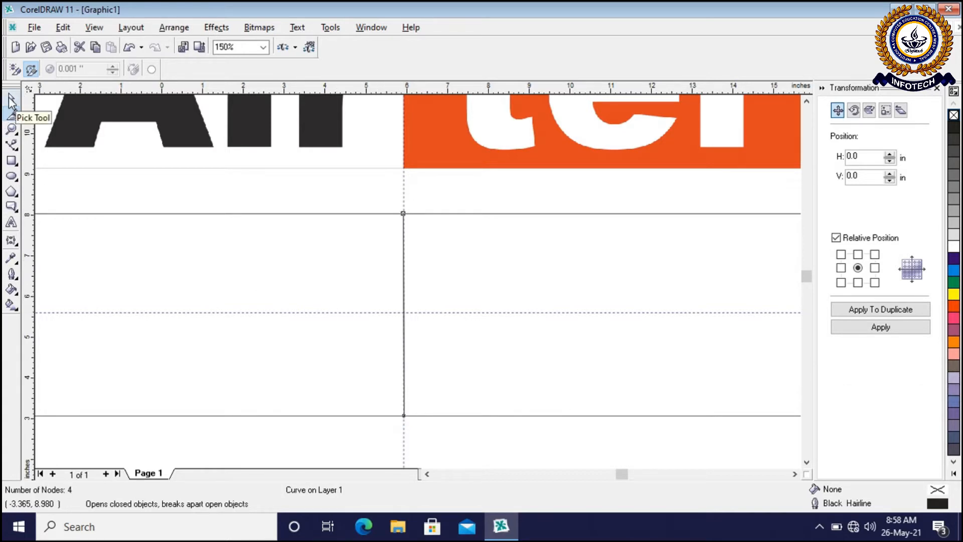
left_click(12, 102)
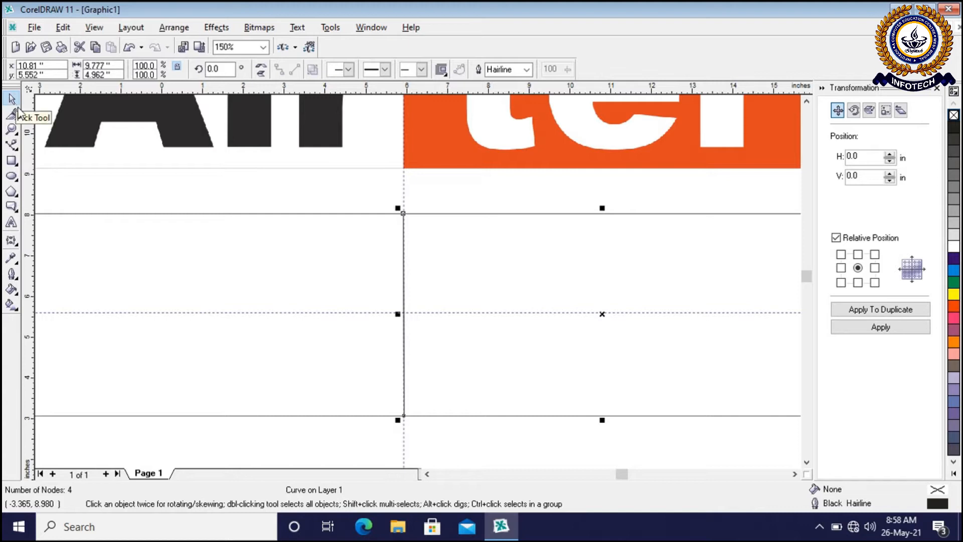
left_click(279, 322)
scroll(489, 338, "down", 1)
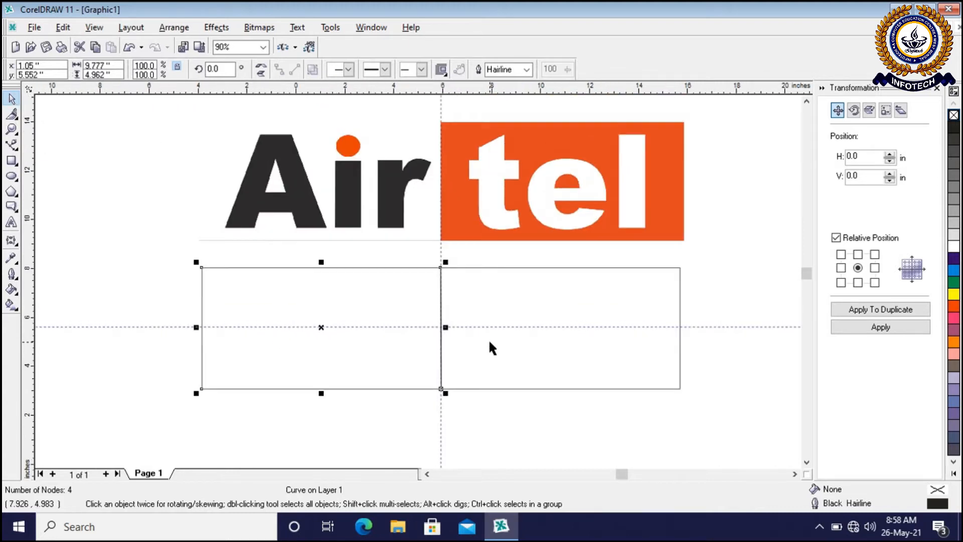
left_click(534, 306)
left_click(351, 321)
left_click(539, 307)
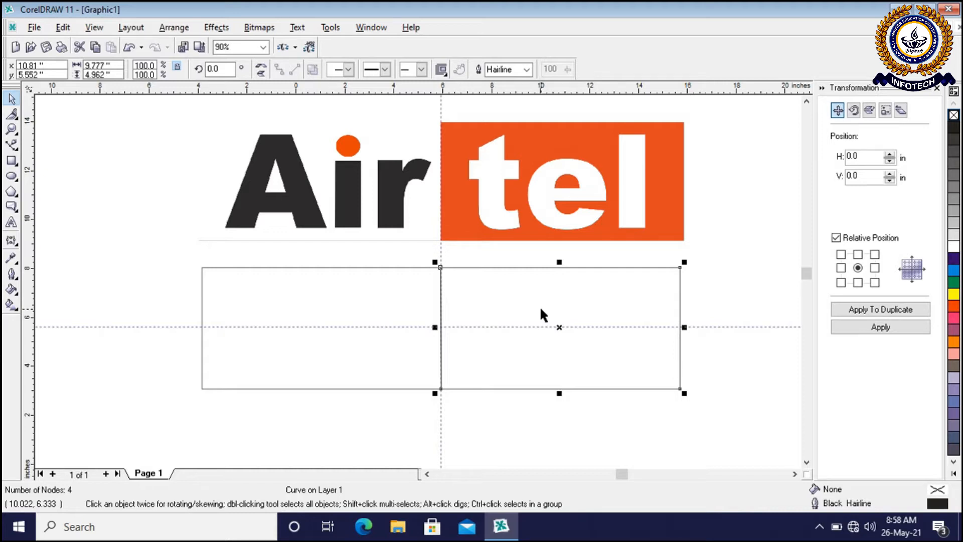
Try filling the right half of the rectangle with Red and undo the fill
left_click(722, 279)
left_click(634, 294)
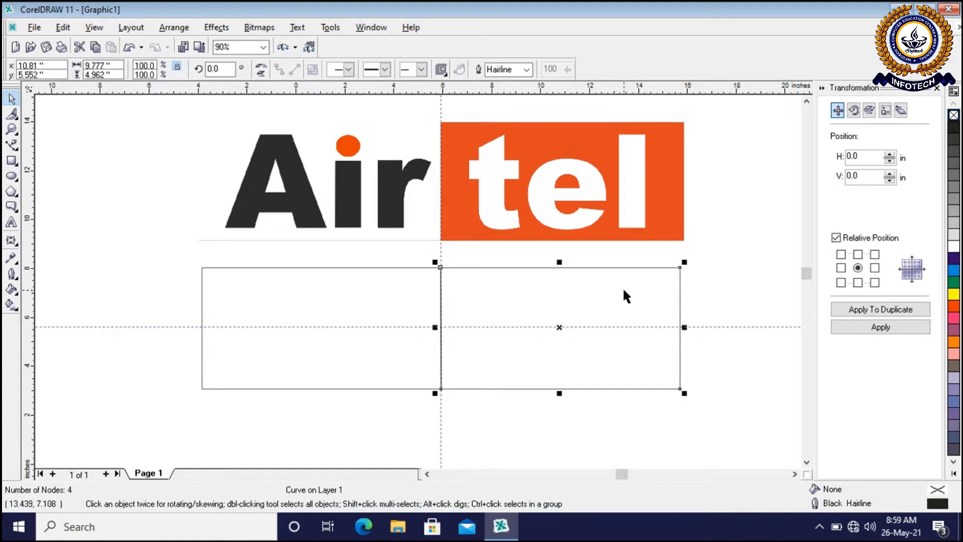
left_click(955, 307)
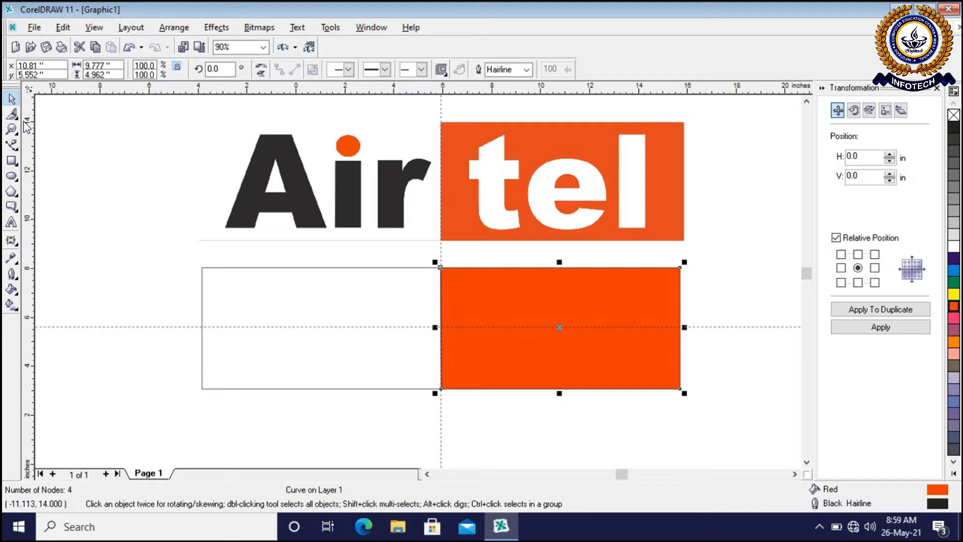
key("ctrl+z")
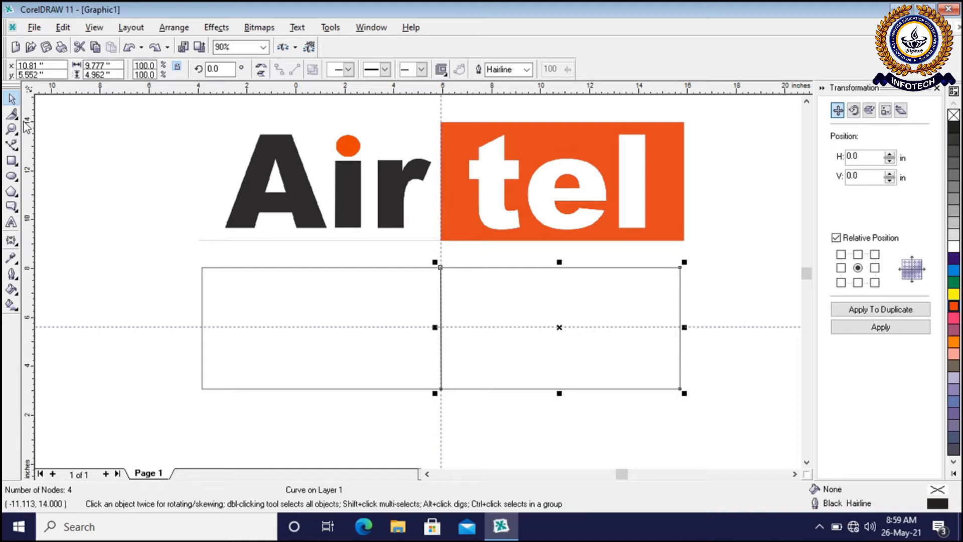
Sample the orange background of the reference logo with the Eyedropper tool and undo the rectangle's split
left_click(12, 257)
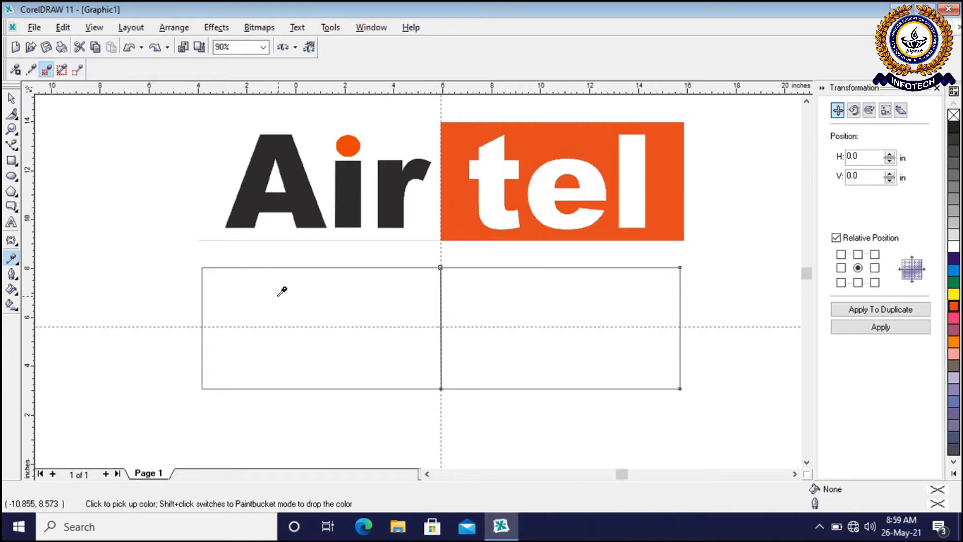
left_click(572, 137)
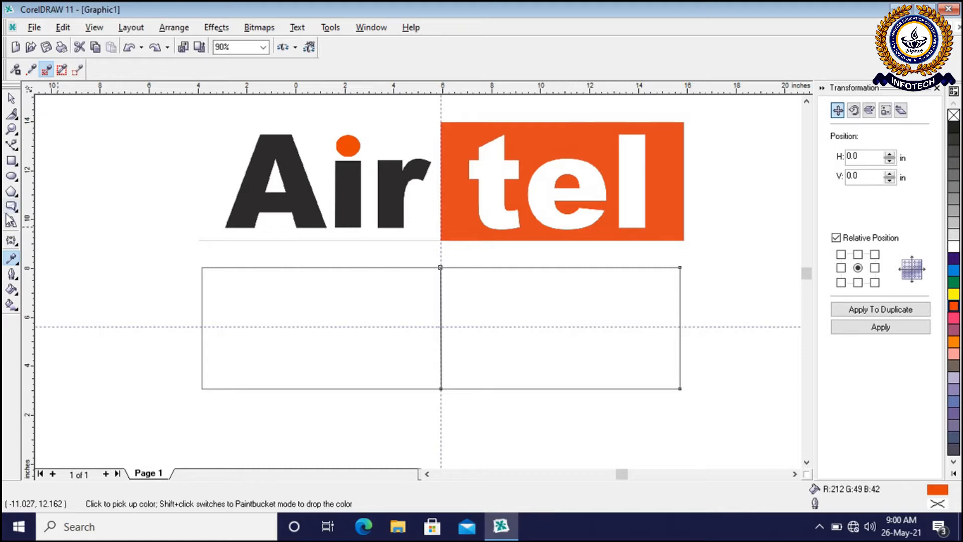
key("ctrl+z")
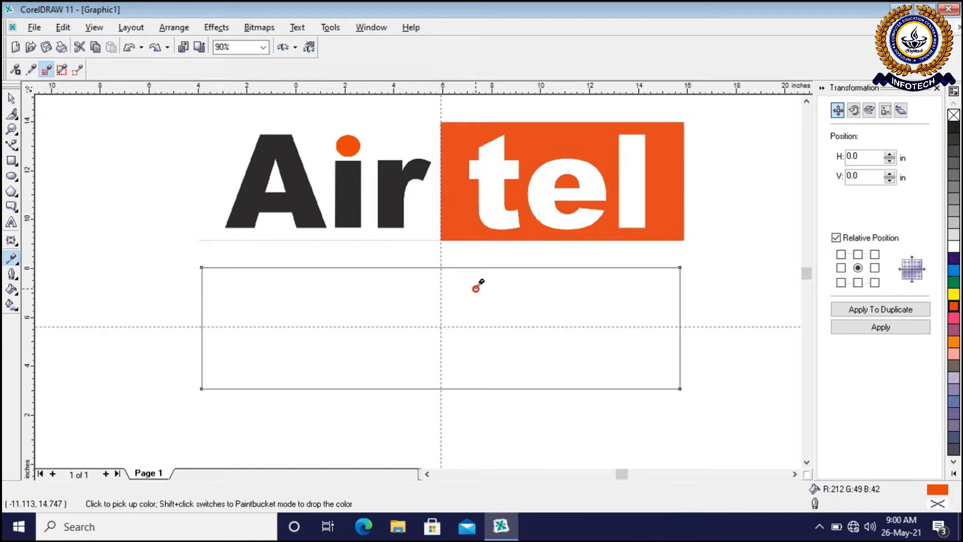
left_click(478, 284)
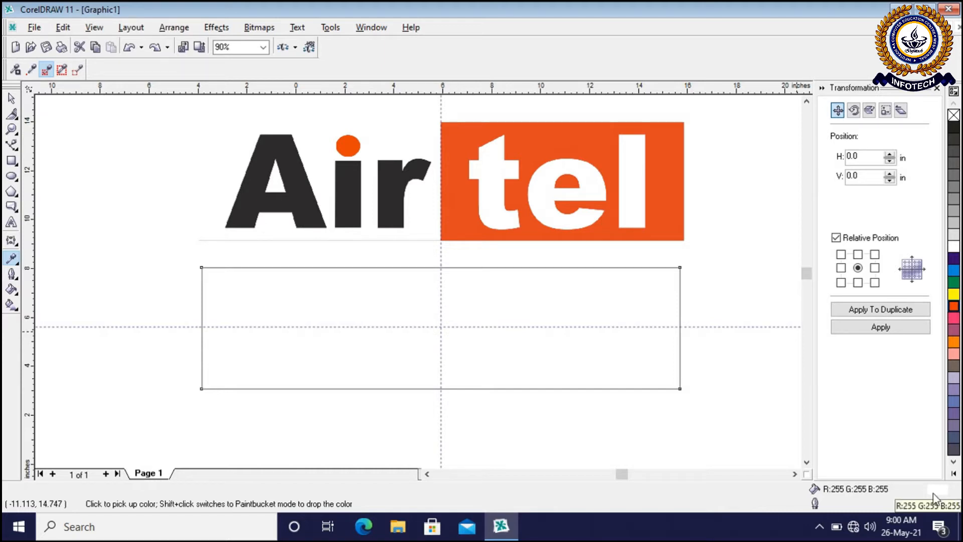
left_click(447, 129)
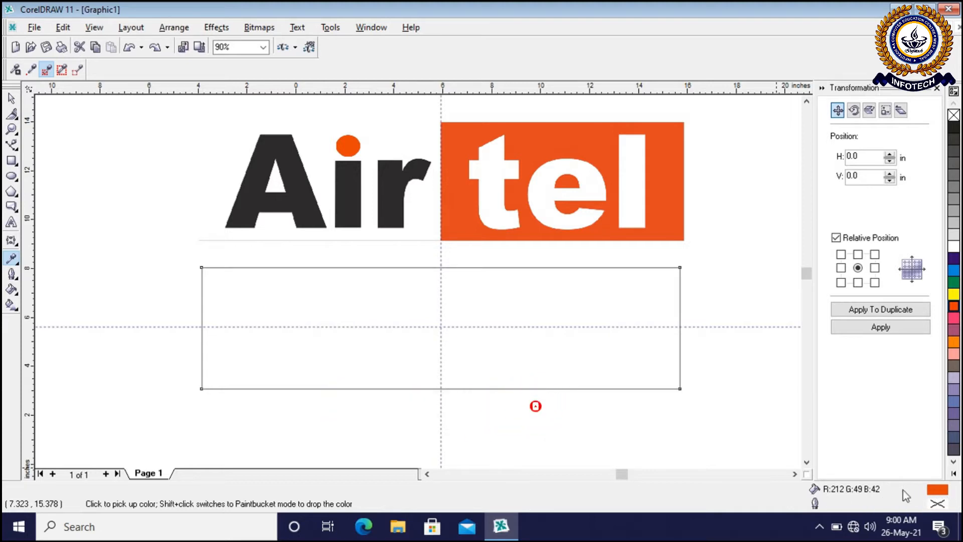
Open the sampled colour's Uniform Fill settings, examine its RGB components, and return to the Pick tool
double_click(941, 492)
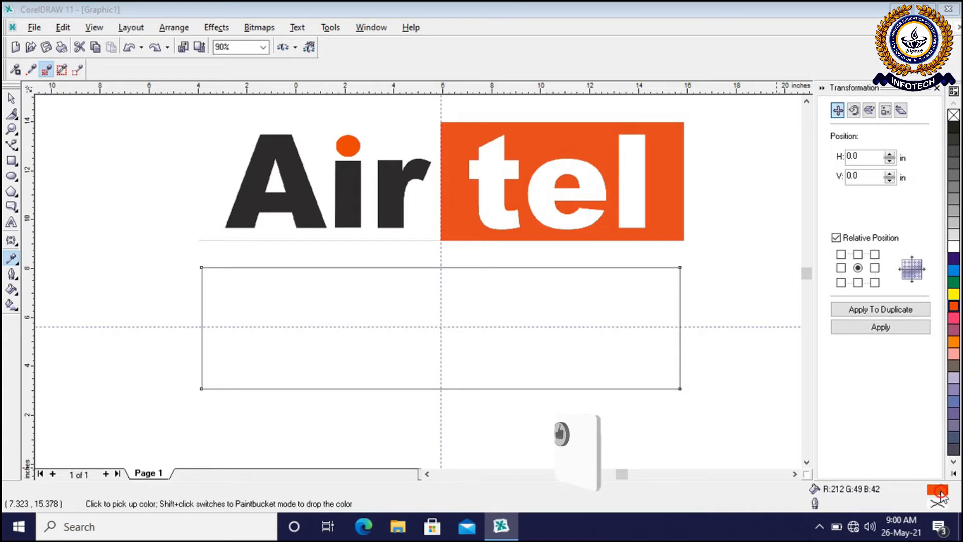
left_click_drag(584, 113, 440, 142)
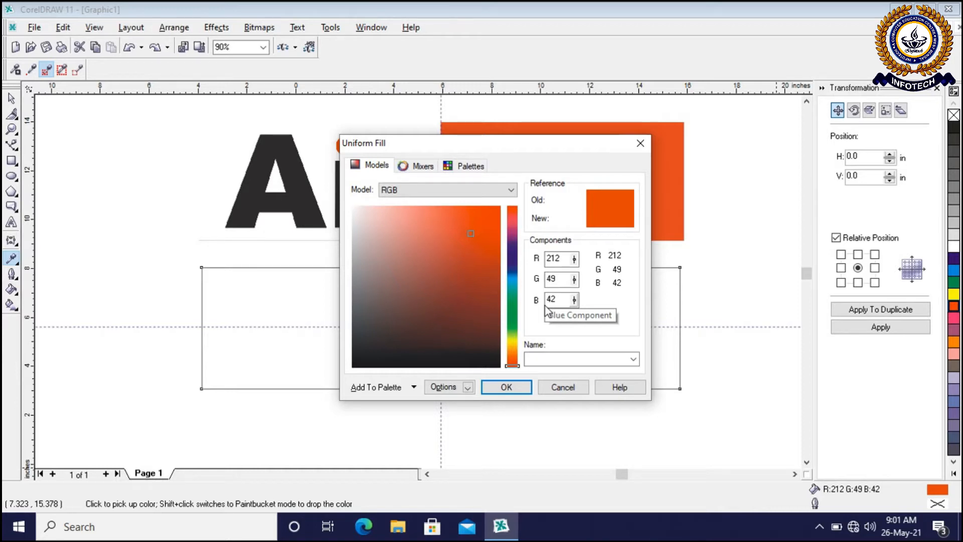
left_click(506, 387)
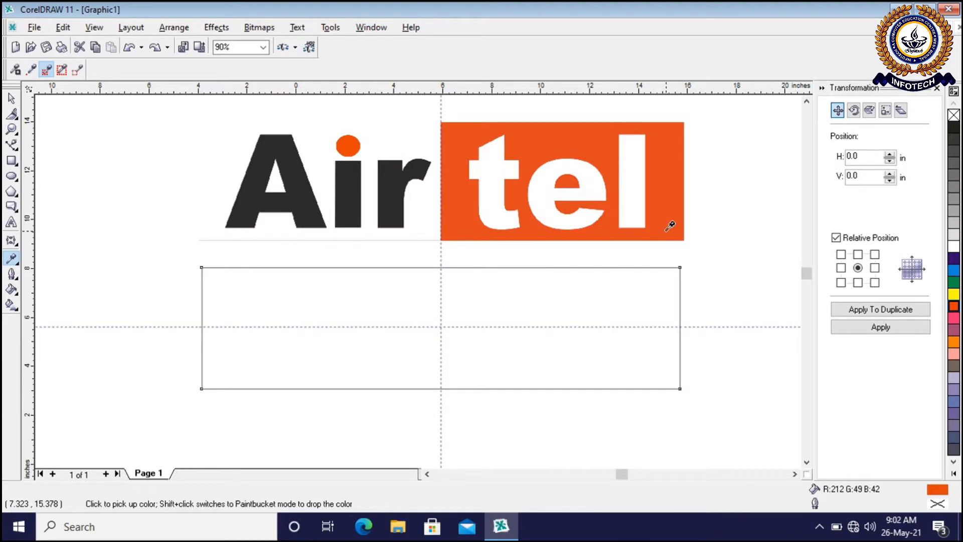
left_click(11, 101)
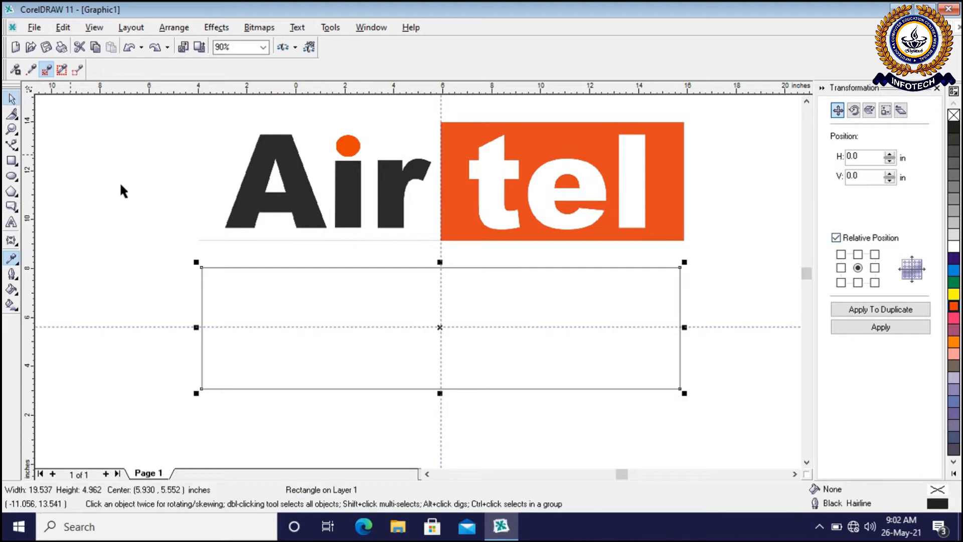
Split the rectangle into left and right halves with the Knife tool, cutting from its upper to its lower edge along the vertical guideline
left_click(504, 295)
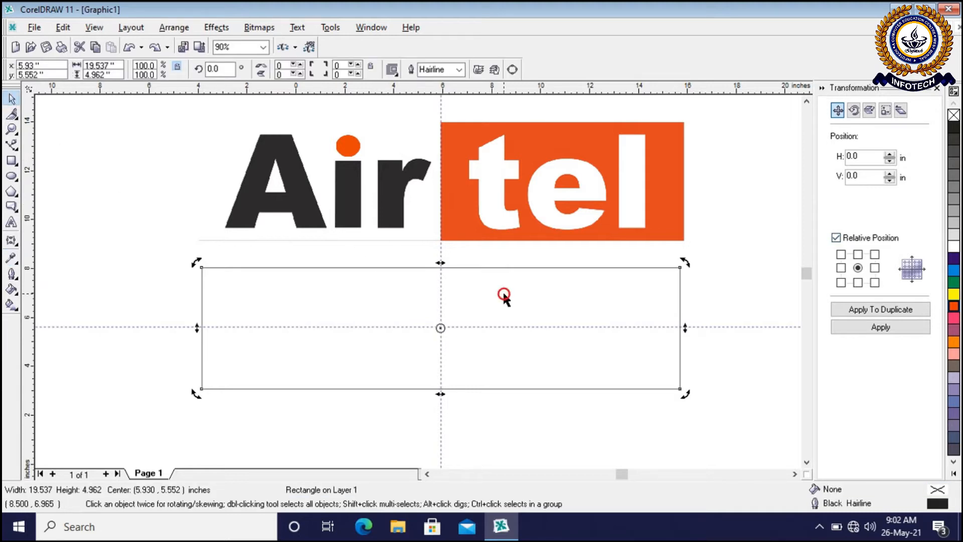
left_click(743, 294)
left_click(678, 310)
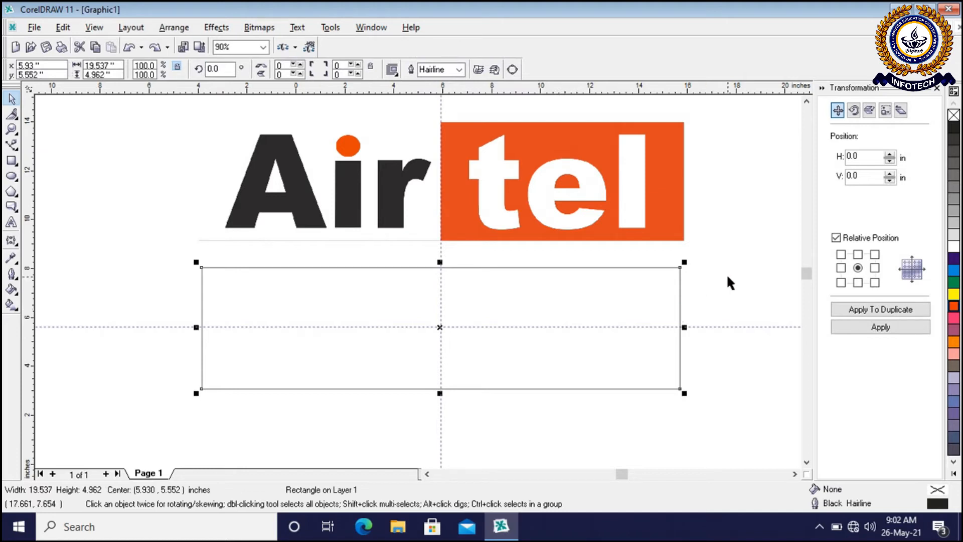
left_click(14, 117)
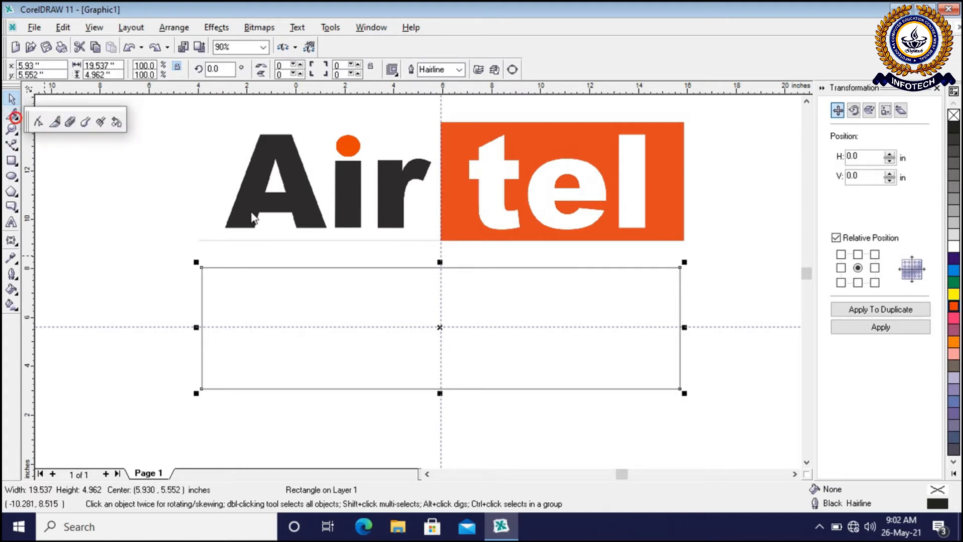
left_click(14, 132)
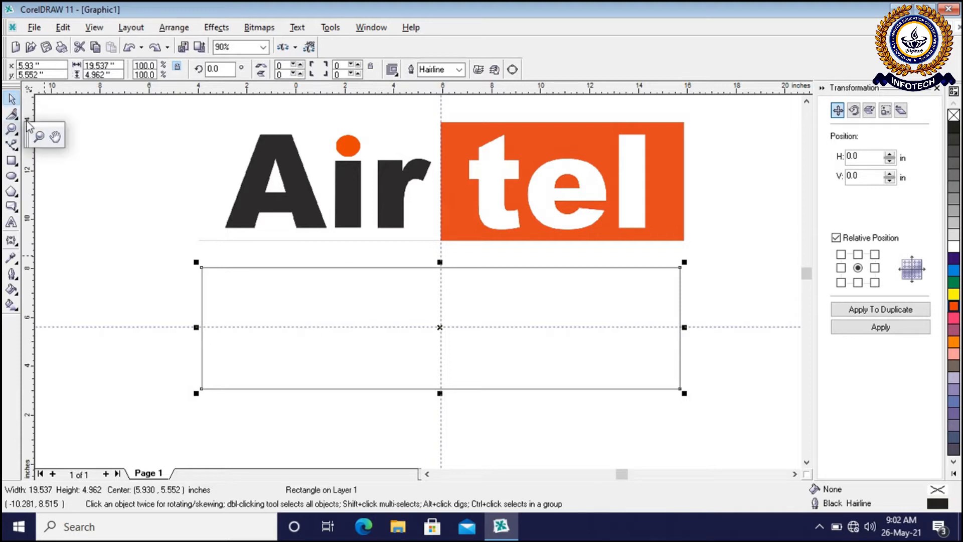
left_click(15, 116)
left_click(55, 121)
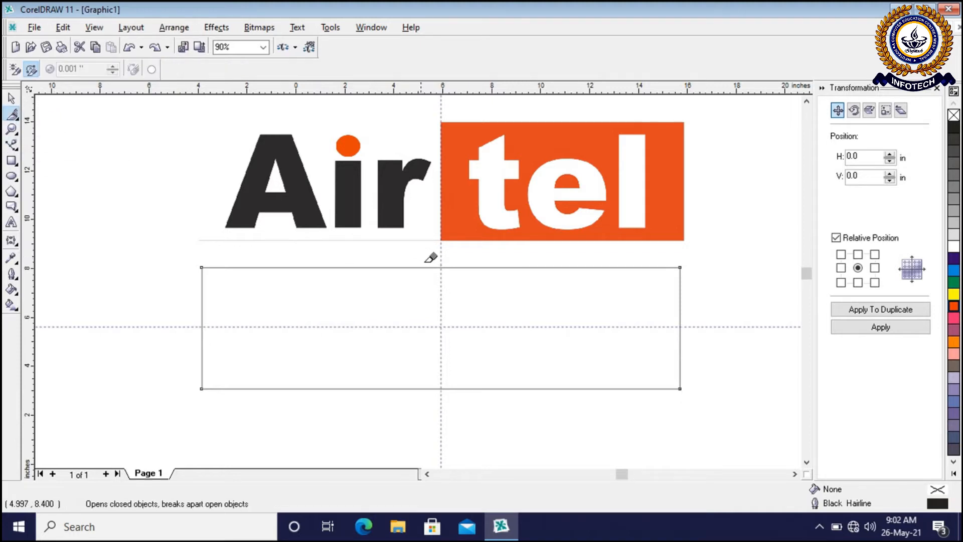
left_click(441, 267)
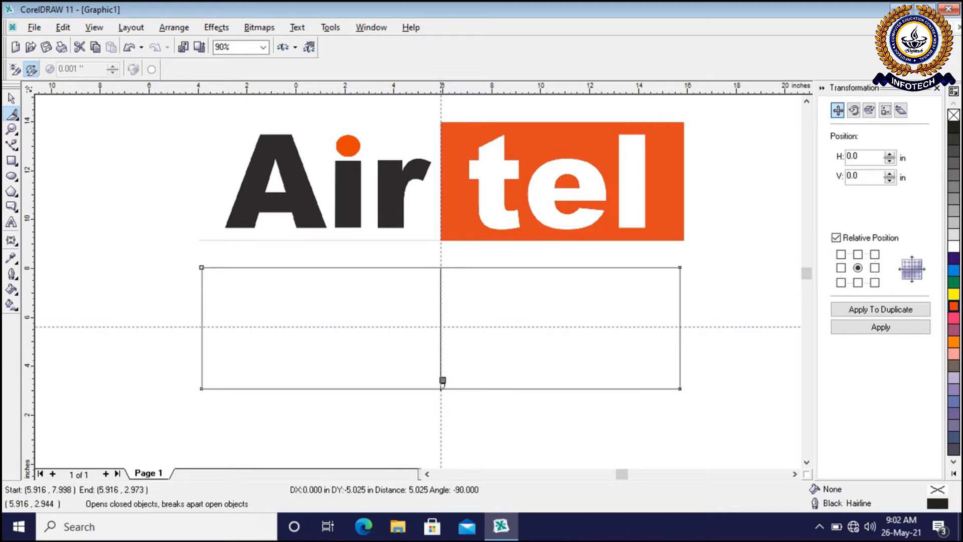
left_click(441, 388)
left_click(12, 98)
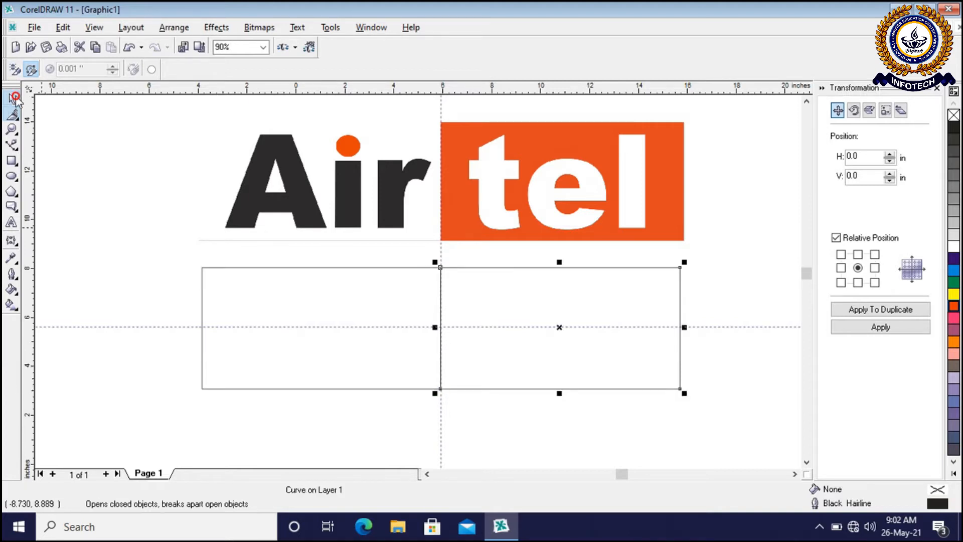
Open the Uniform Fill settings for the right half of the rectangle and switch the colour model to RGB
left_click(684, 423)
left_click(638, 370)
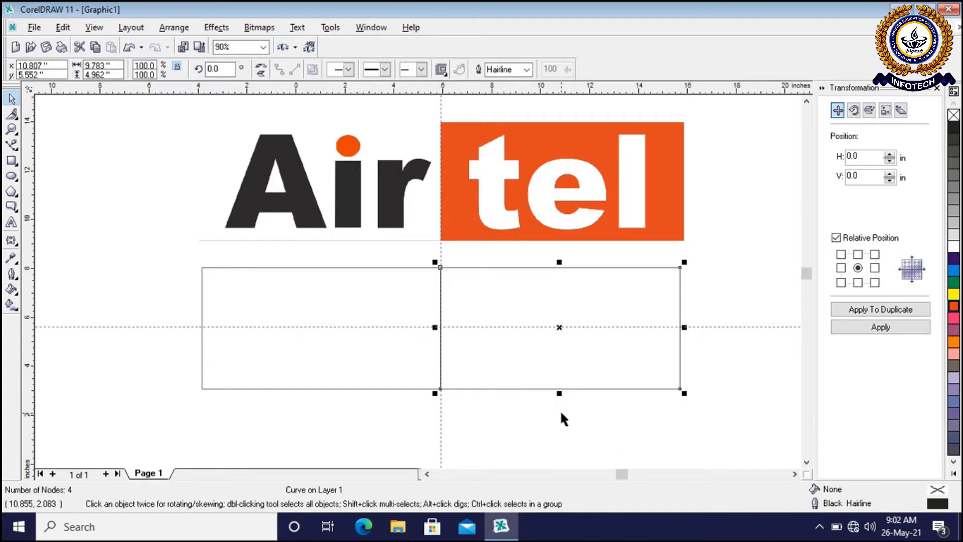
left_click(637, 435)
left_click(593, 366)
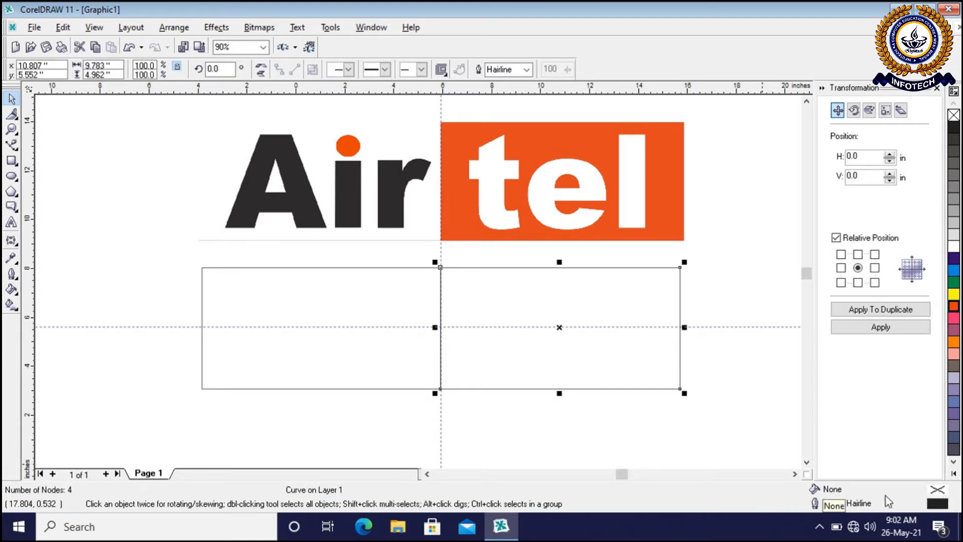
double_click(936, 496)
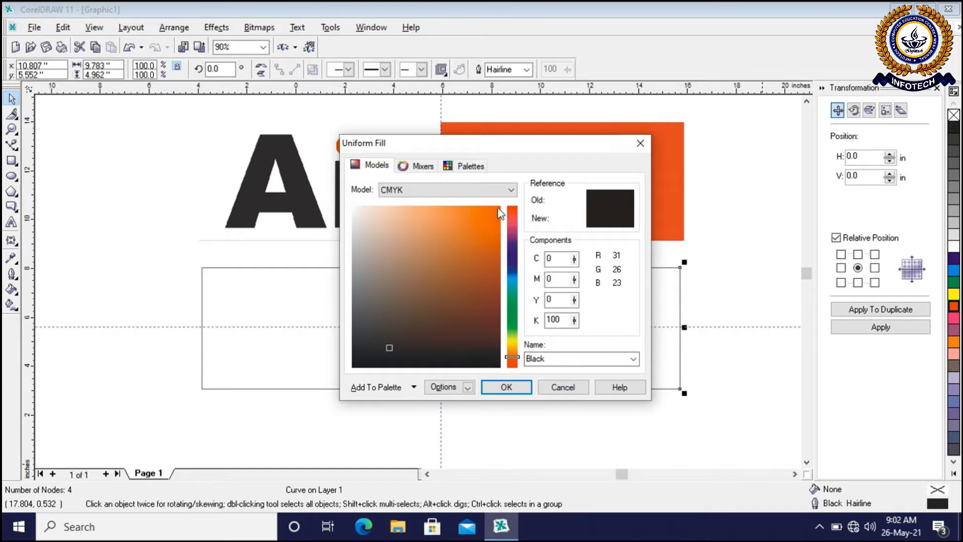
left_click(505, 191)
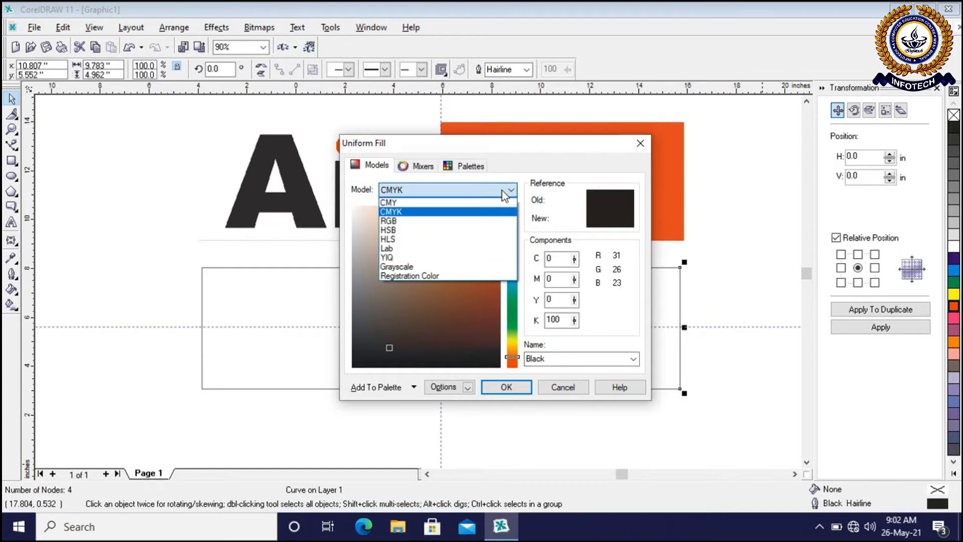
left_click(391, 221)
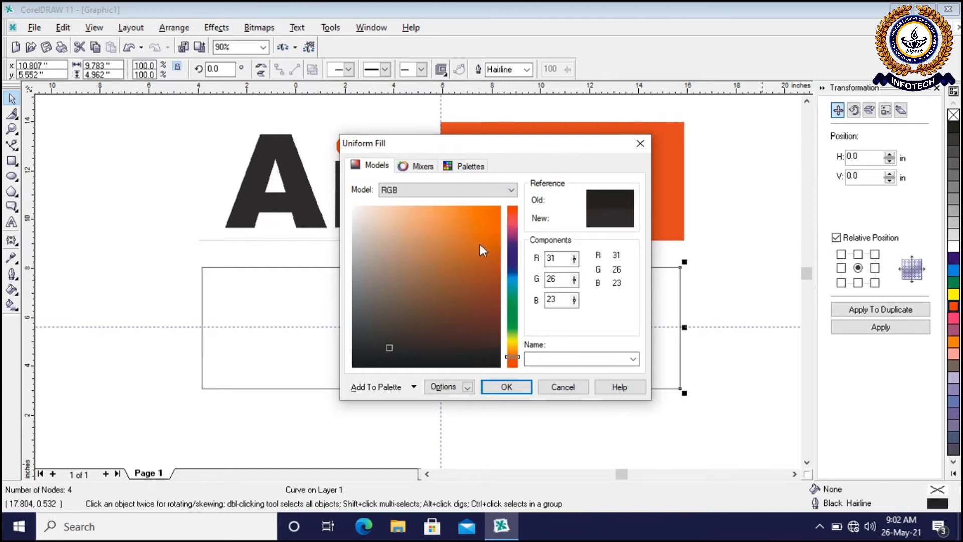
Fill the right half with the RGB colour R 212, G 49, B 42
double_click(550, 260)
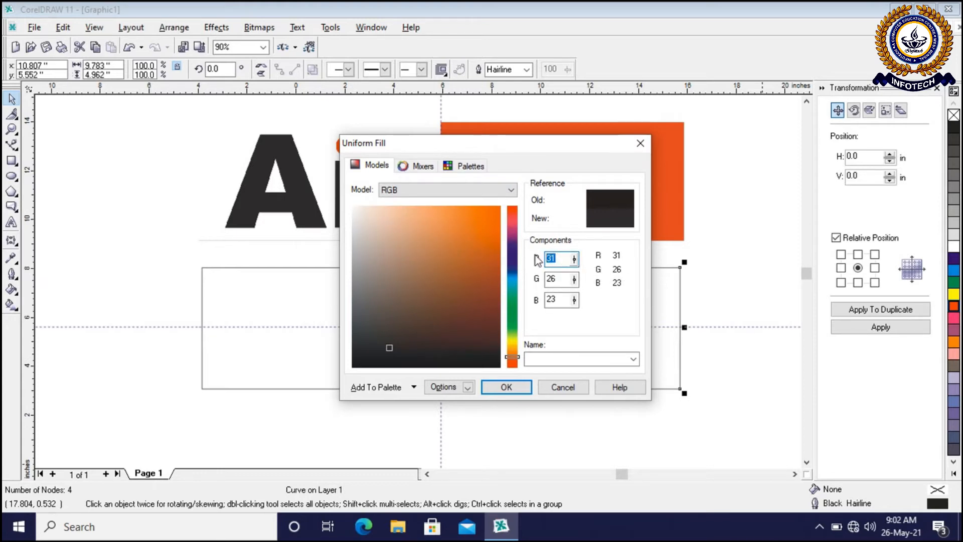
type("212")
key("Tab")
type("4")
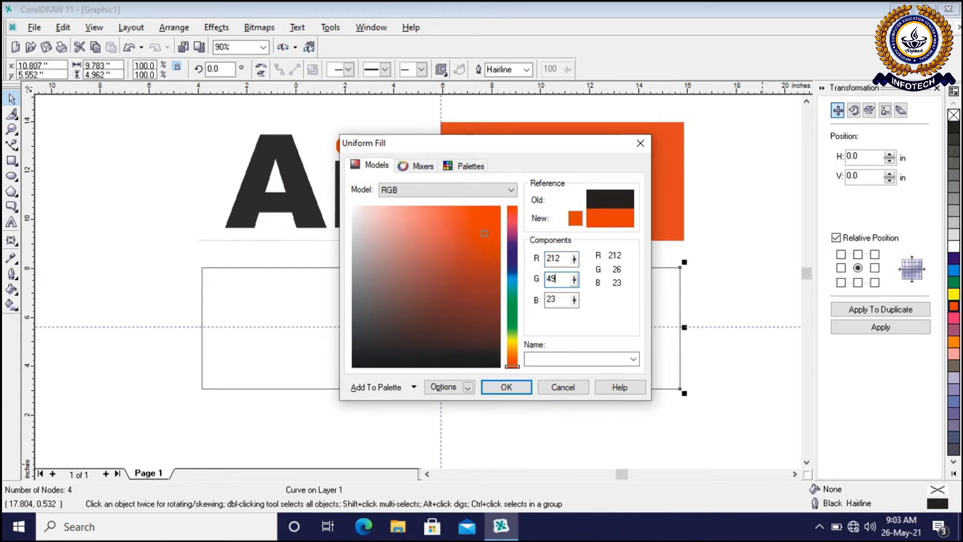
type("9")
key("Tab")
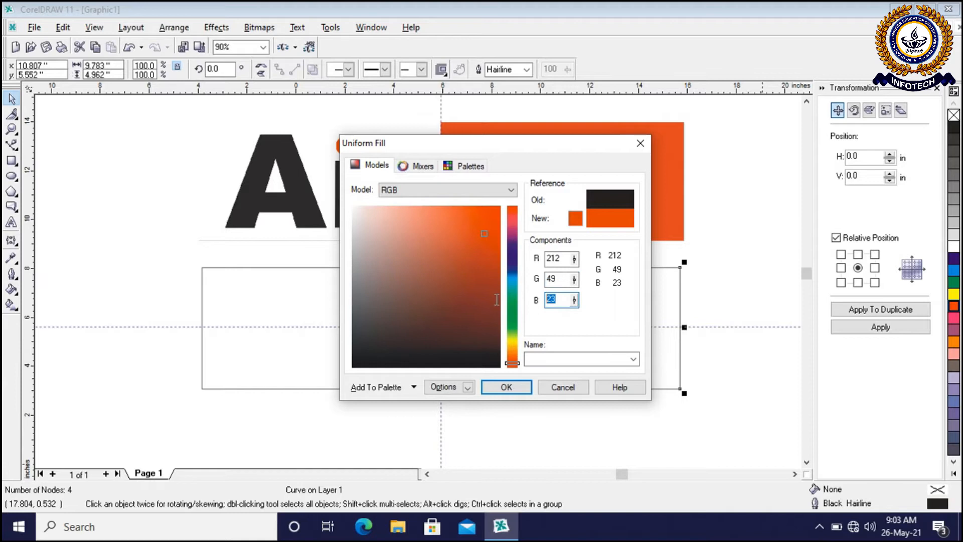
type("4.962")
key("Return")
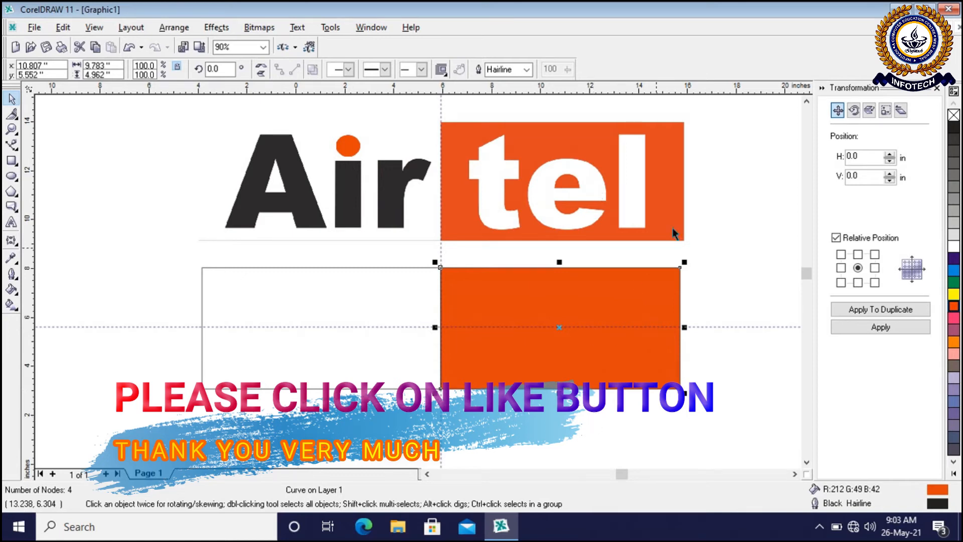
Compare the filled right half with the orange background and lettering of the reference logo
scroll(685, 198, "up", 1)
scroll(685, 197, "up", 1)
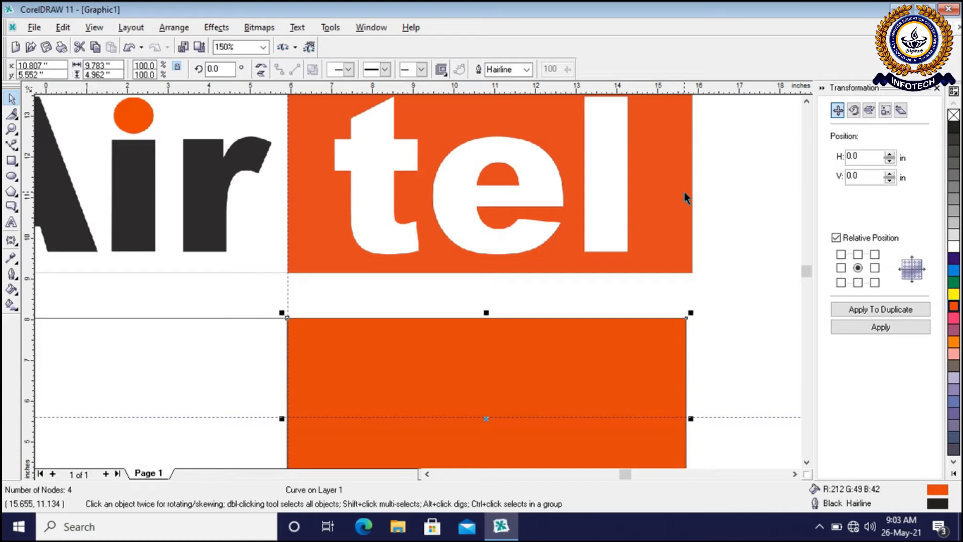
scroll(672, 201, "down", 2)
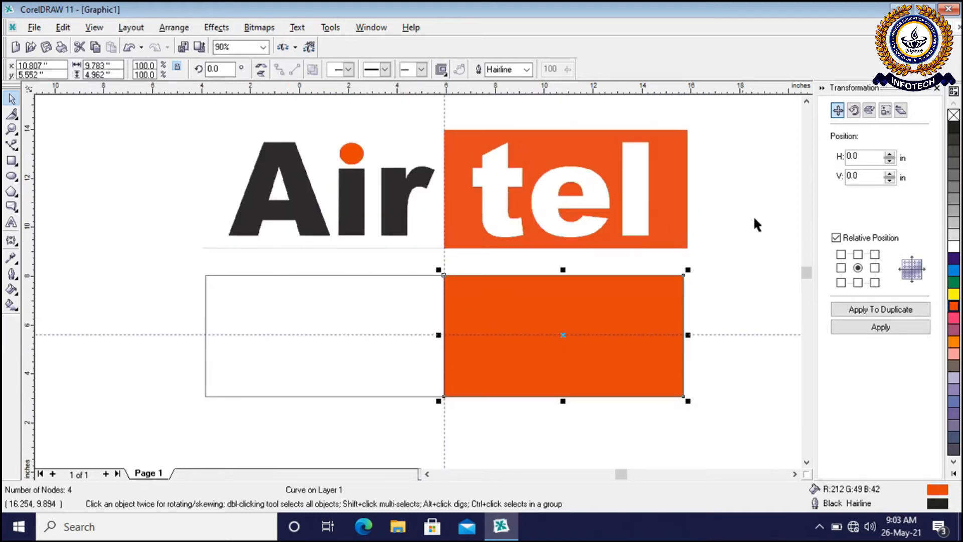
left_click(711, 222)
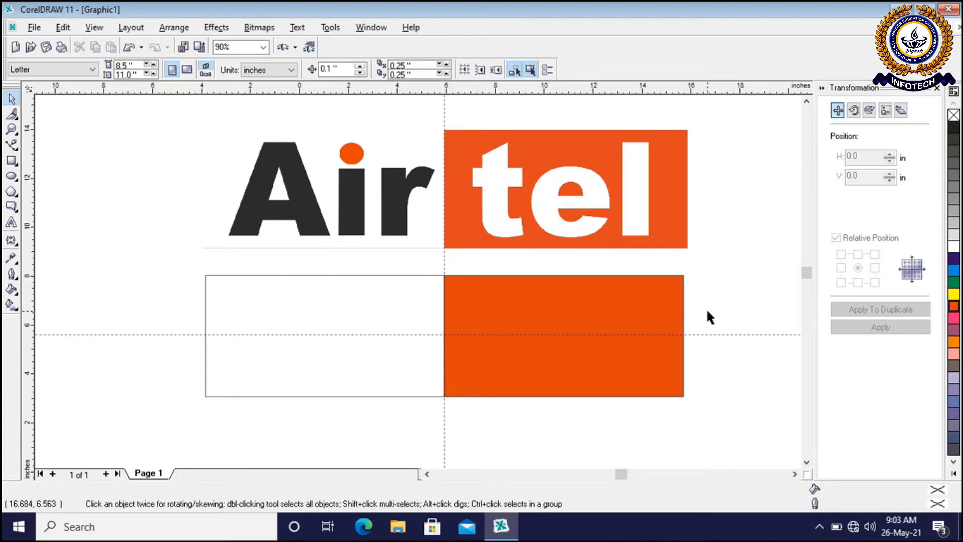
scroll(706, 309, "down", 1)
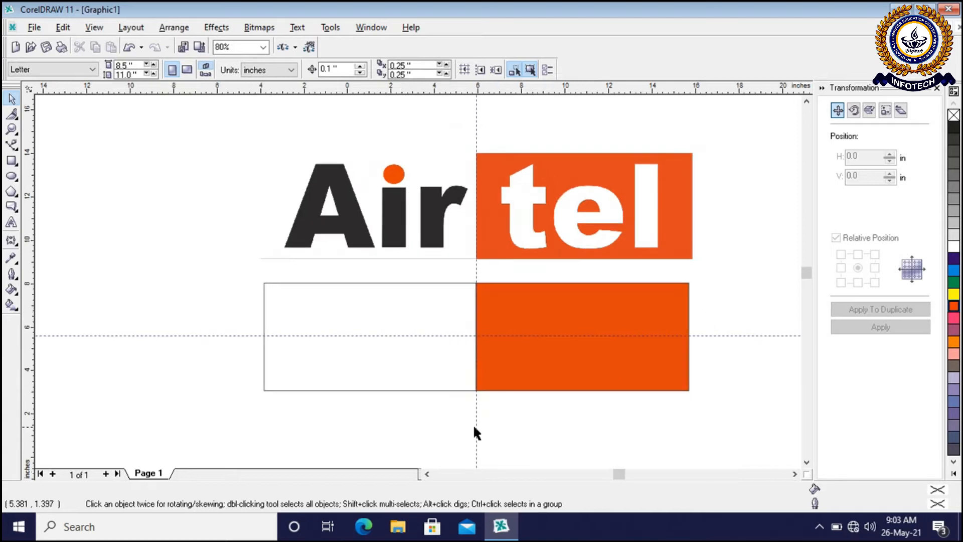
scroll(570, 441, "up", 1)
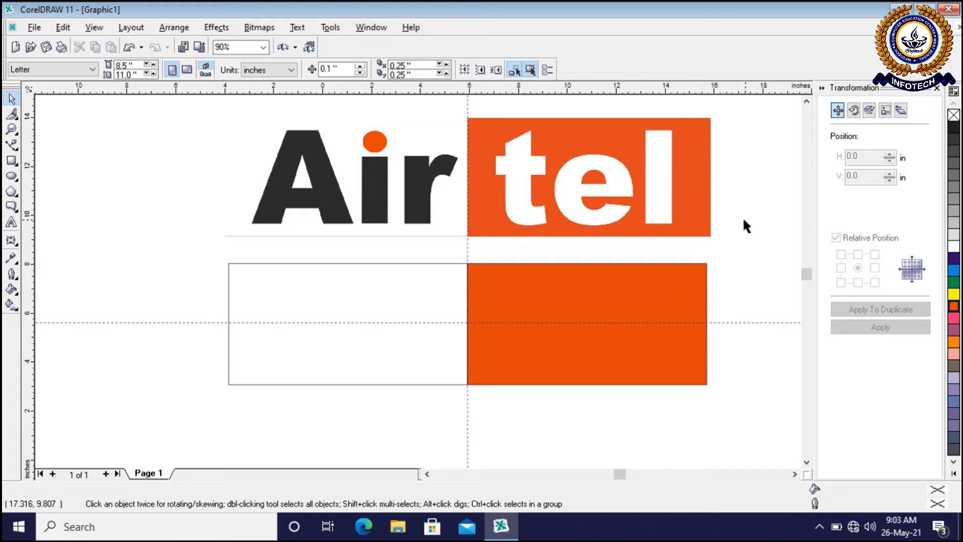
left_click(236, 183)
scroll(234, 179, "down", 1)
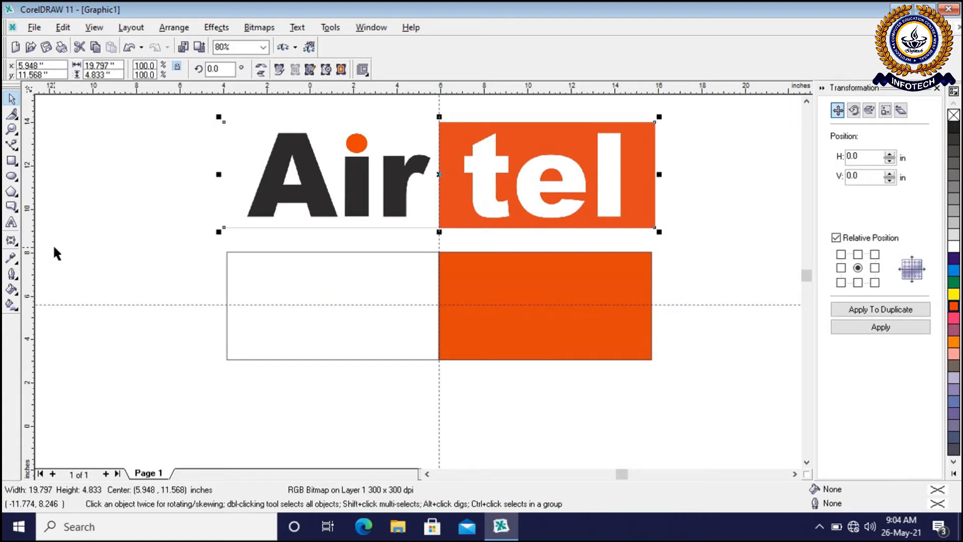
Add the artistic text "AIR" just below the lower-left corner of the rectangle
left_click(12, 223)
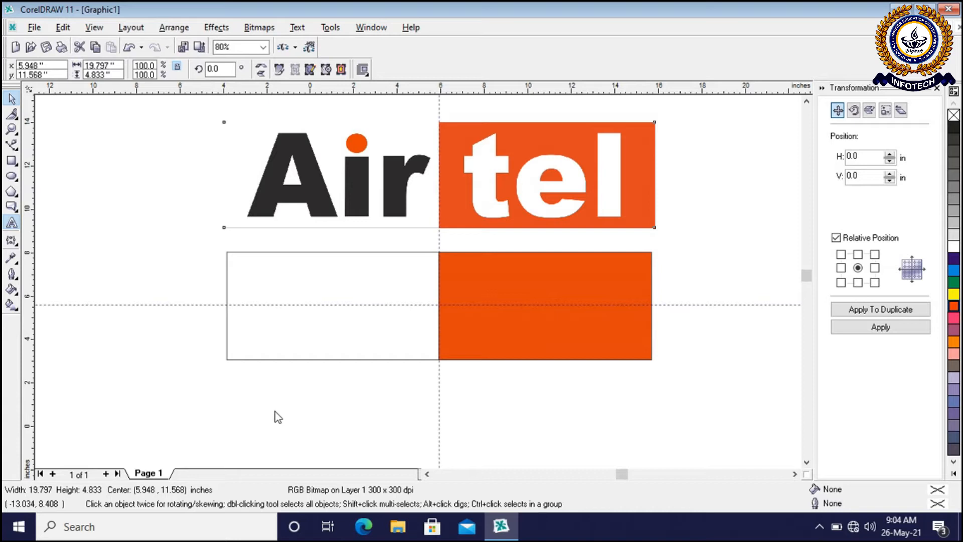
left_click(234, 381)
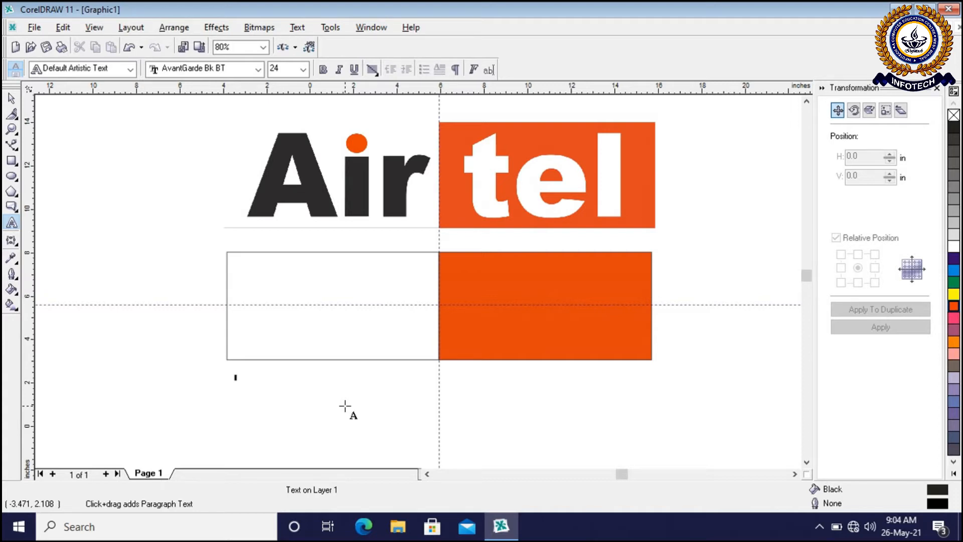
type("A")
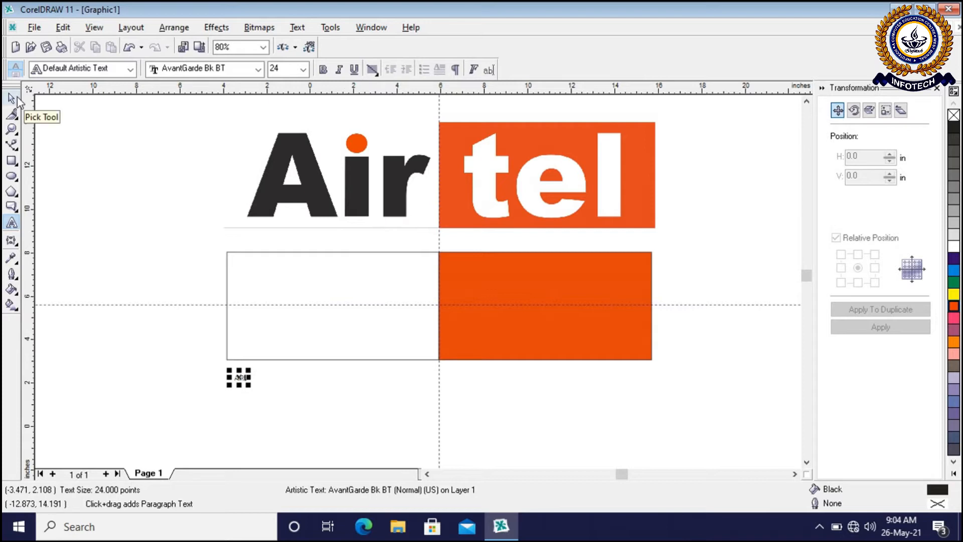
left_click(12, 98)
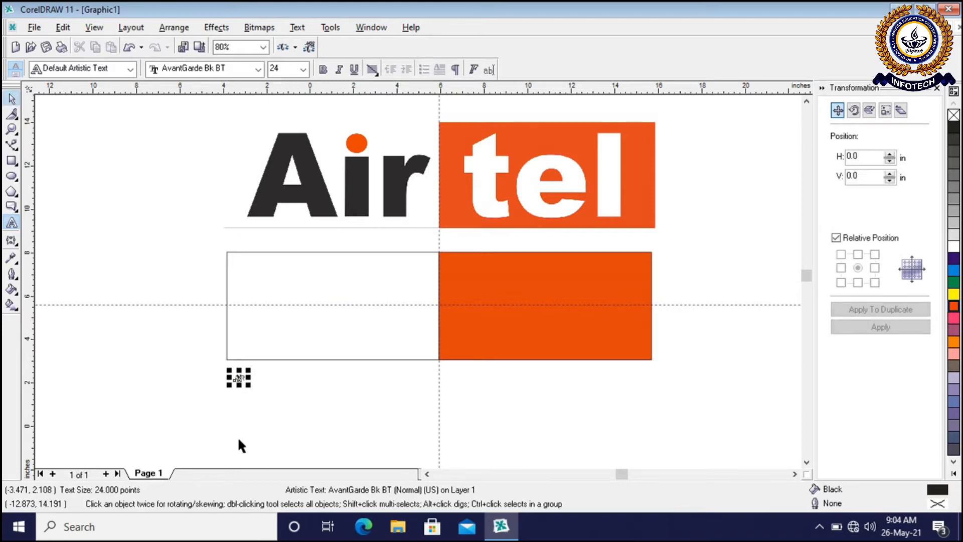
Try scaling the AIR text up freehand to about 50.6 points and undo the scaling
scroll(237, 436, "up", 1)
scroll(215, 366, "up", 4)
scroll(215, 366, "up", 4)
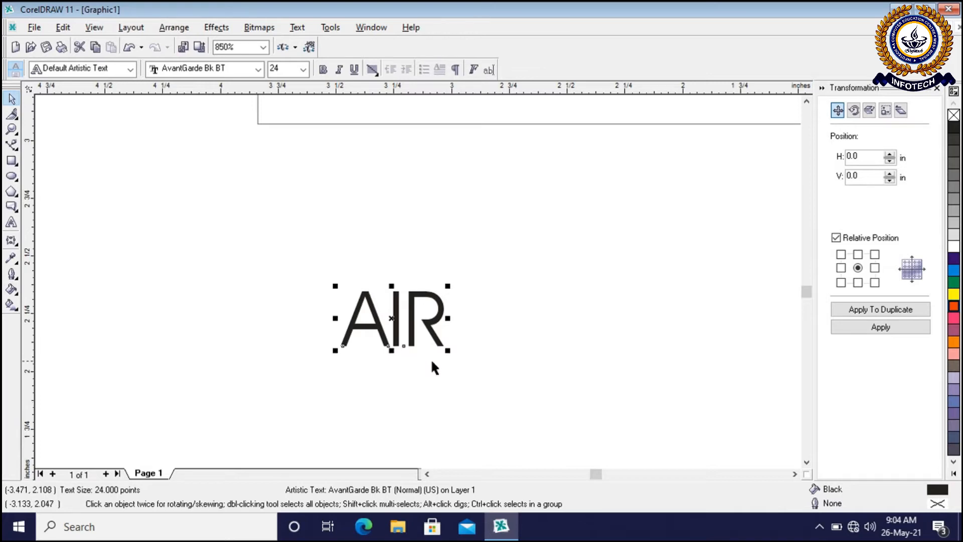
left_click_drag(448, 350, 561, 419)
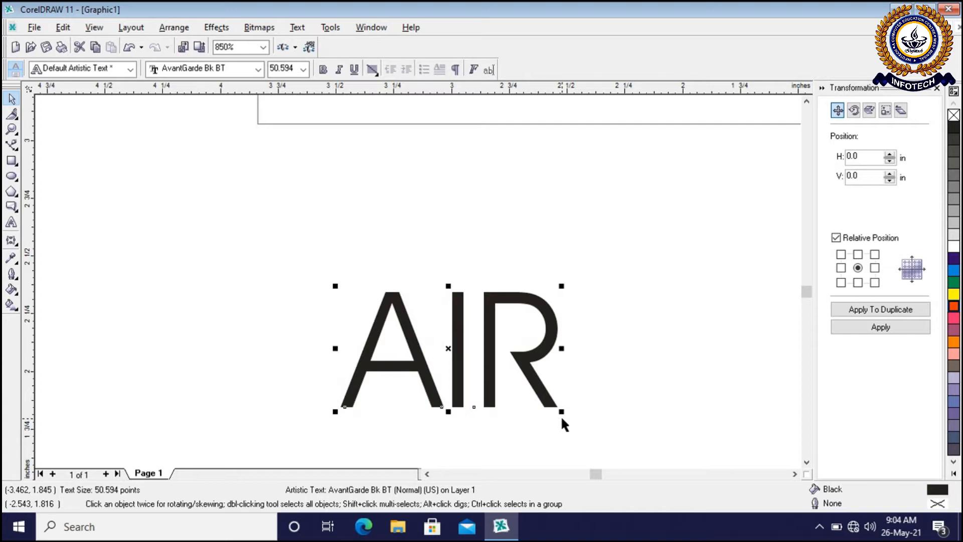
key("ctrl+z")
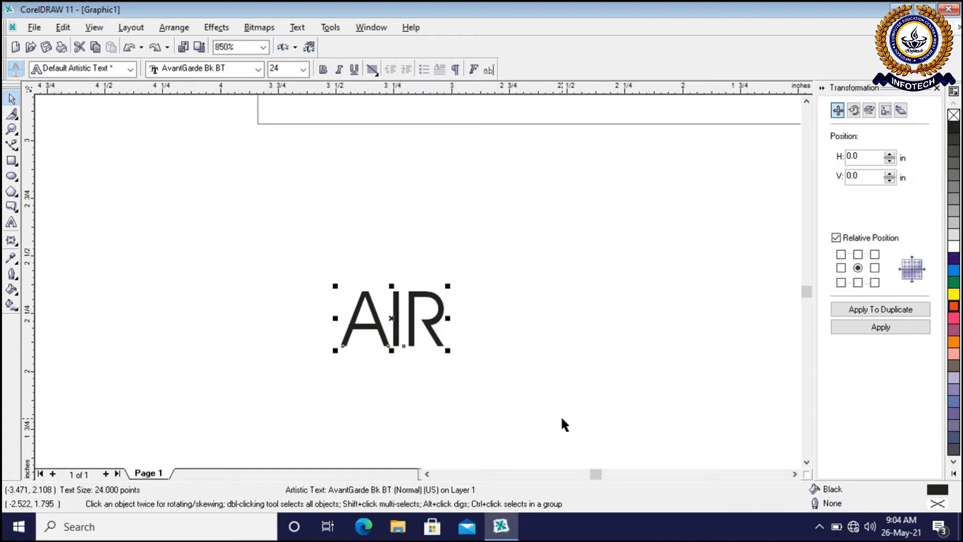
Try setting the AIR text's font size to 72 points and undo the size change
left_click(303, 69)
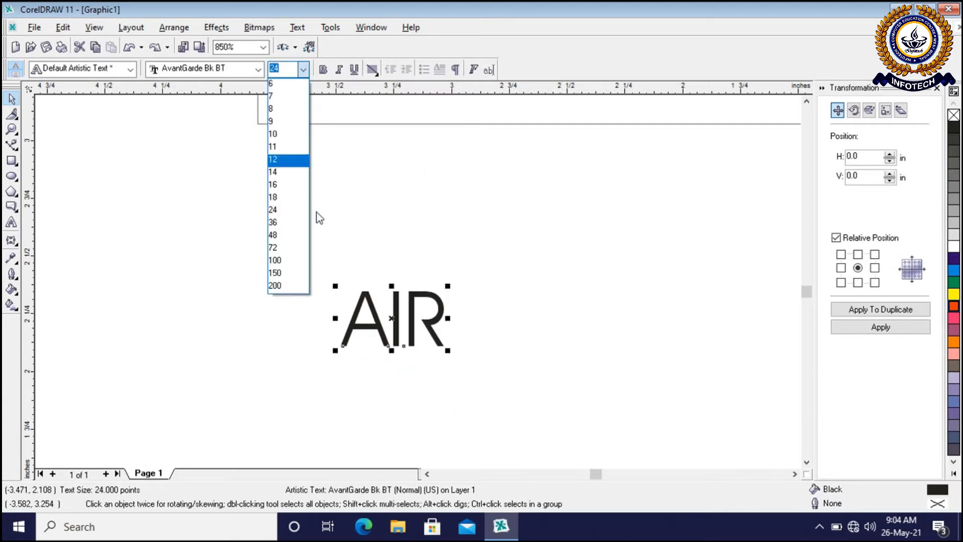
left_click(285, 249)
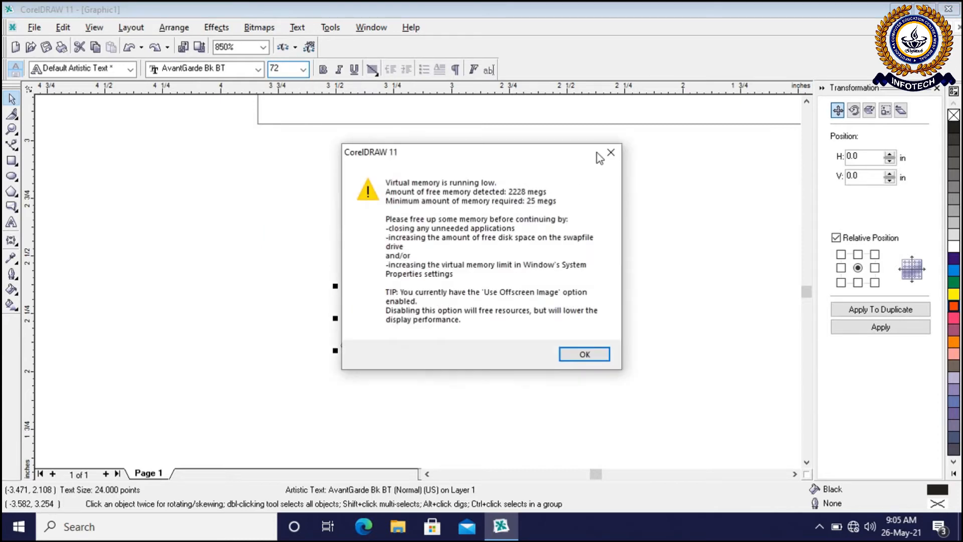
left_click(611, 152)
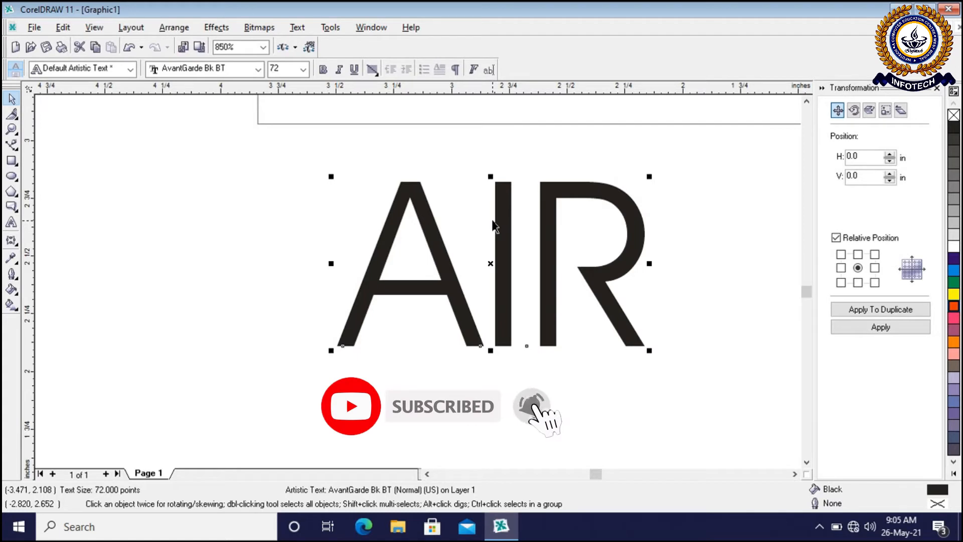
key("ctrl+z")
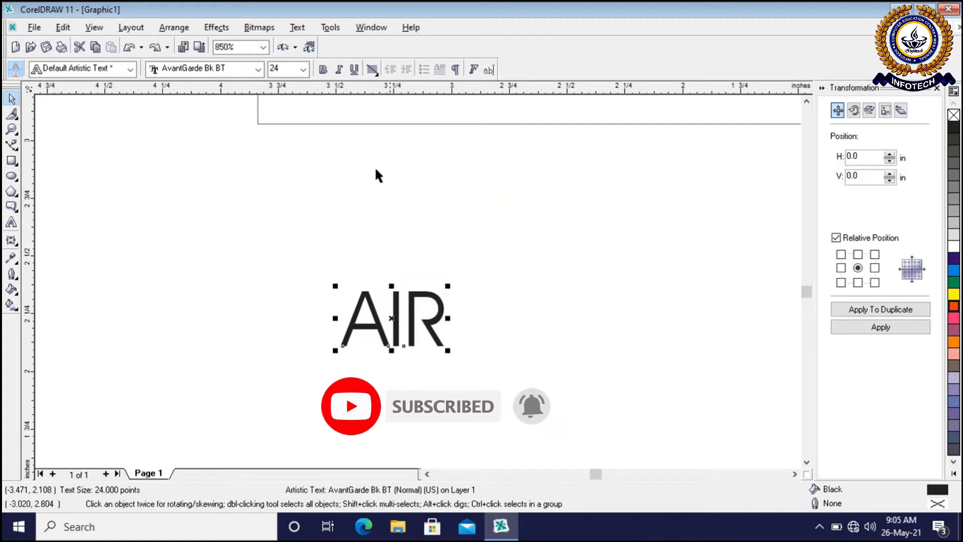
scroll(300, 207, "down", 15)
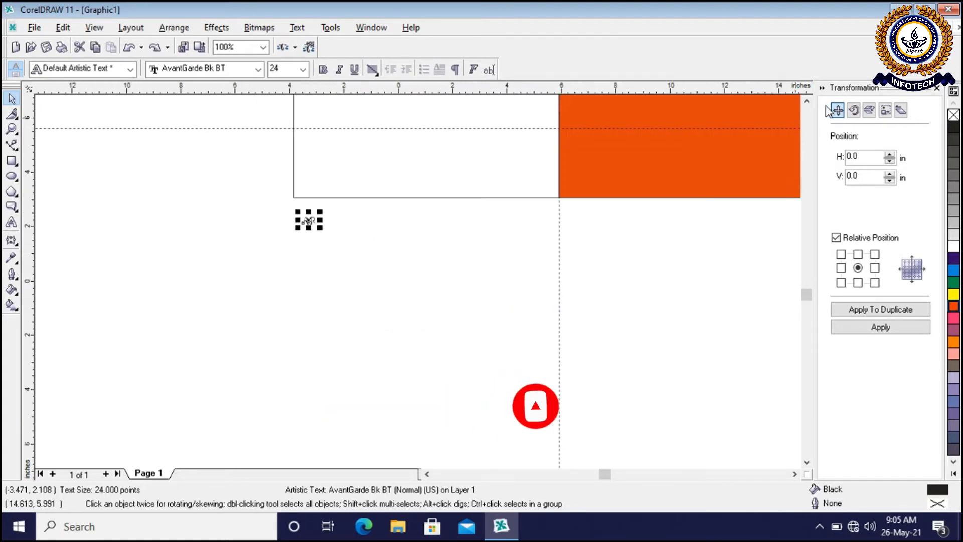
left_click(809, 101)
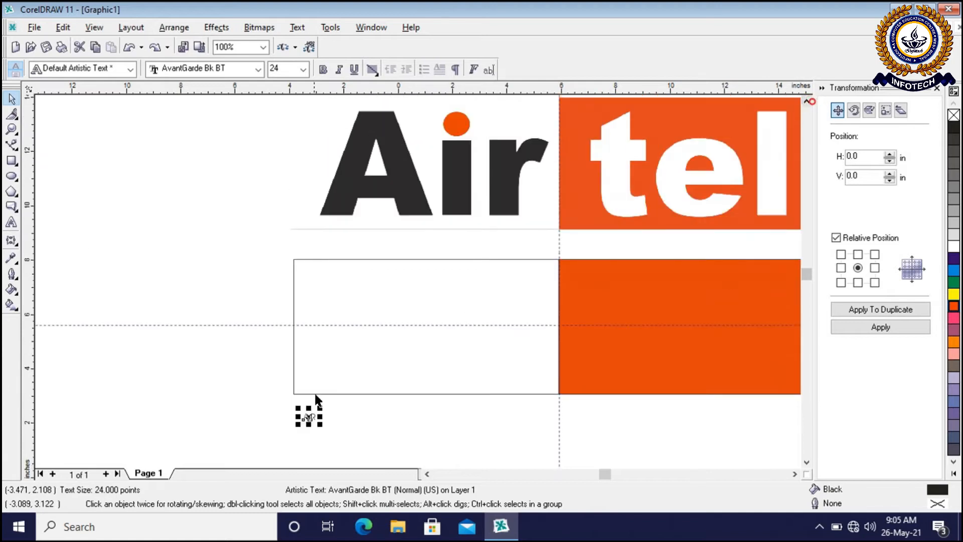
Move the AIR text from below the rectangle into the upper-left area of its unfilled left half
scroll(354, 409, "up", 2)
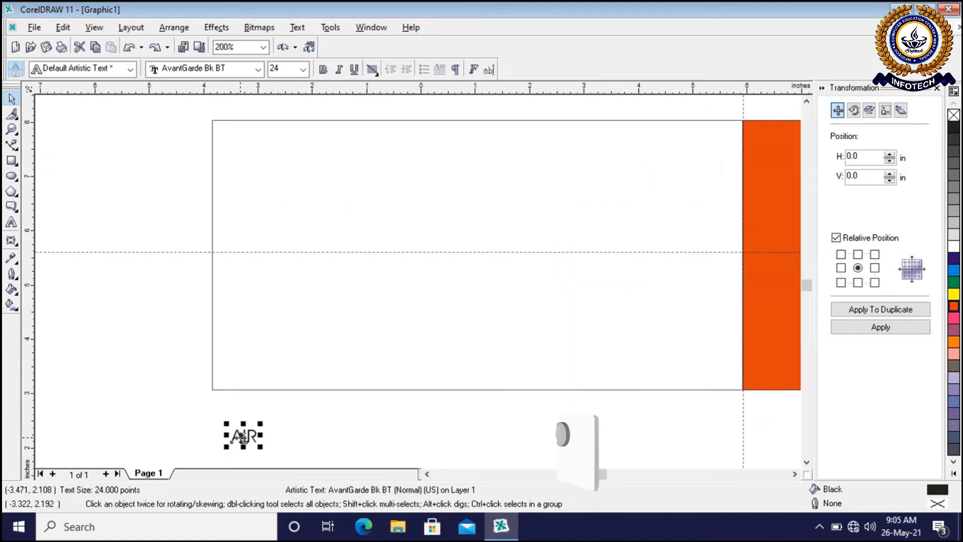
left_click(243, 434)
left_click_drag(243, 434, 250, 164)
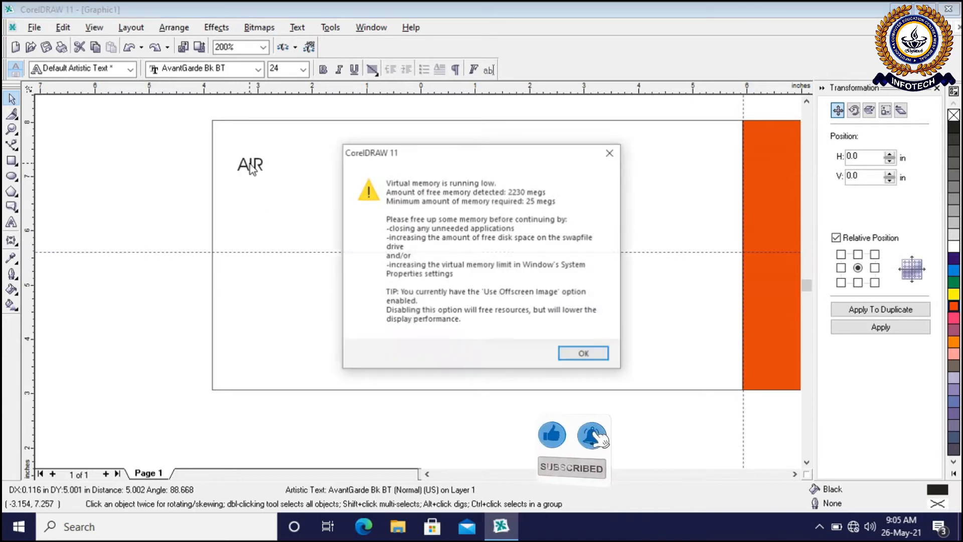
left_click(605, 151)
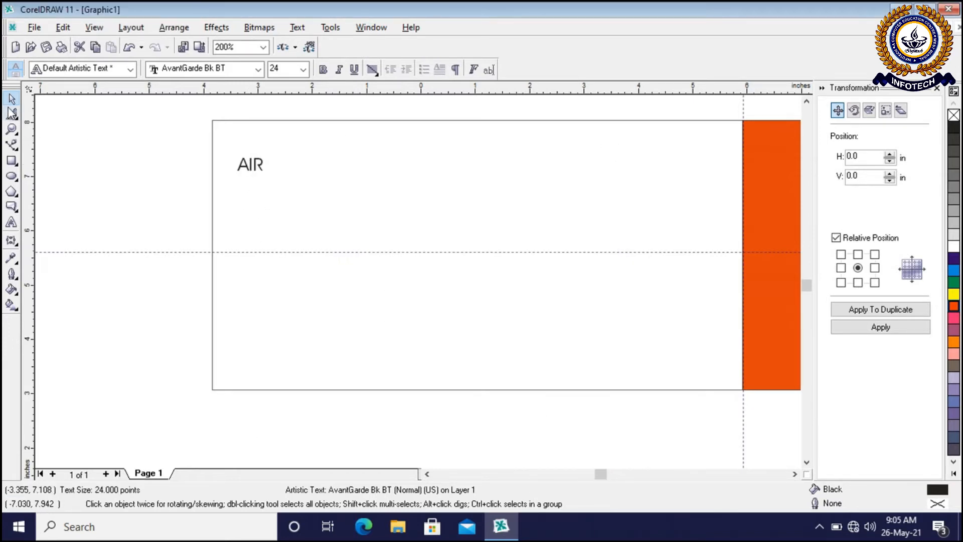
Scale the AIR text up proportionally to about 388 points and position it inside the unfilled left half
left_click(256, 166)
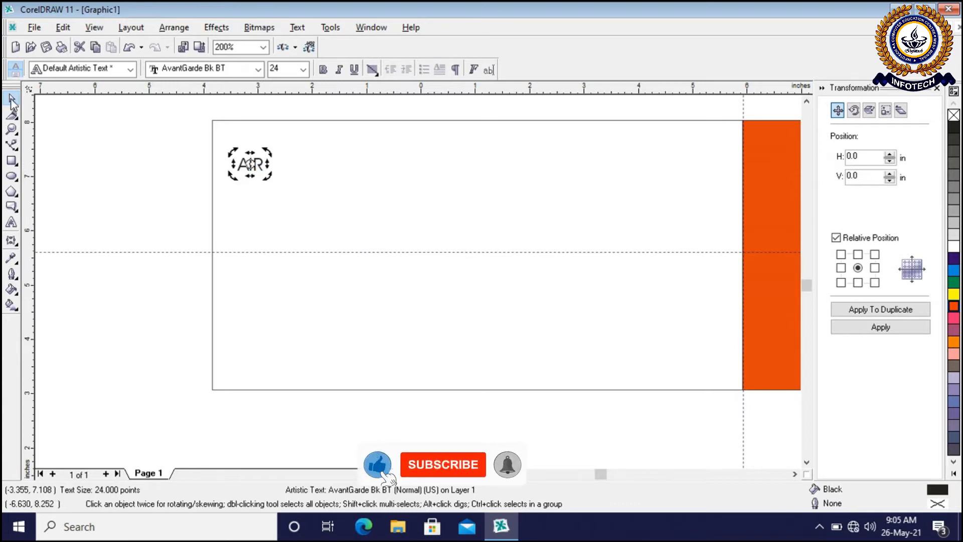
left_click(253, 168)
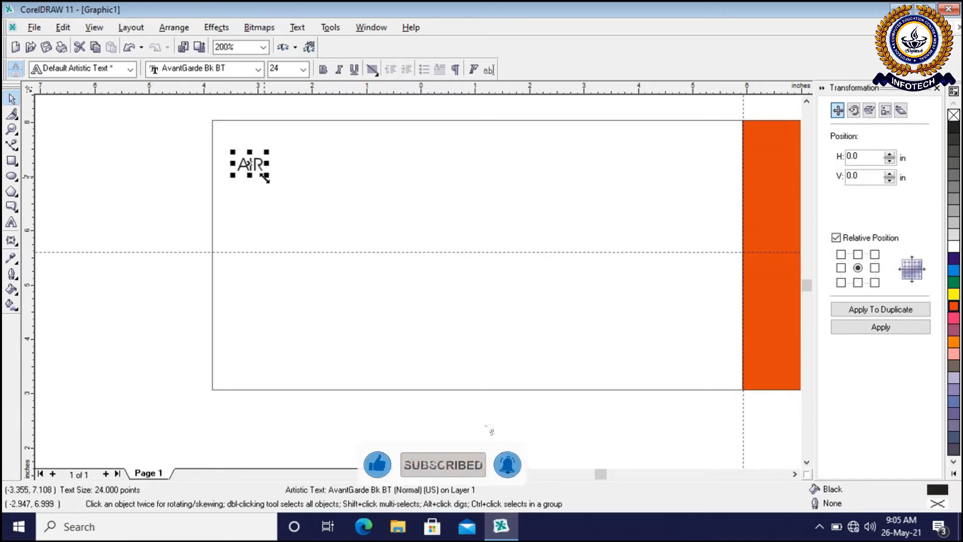
left_click_drag(264, 177, 273, 187)
left_click_drag(339, 240, 707, 373)
left_click_drag(457, 262, 474, 260)
scroll(144, 254, "down", 1)
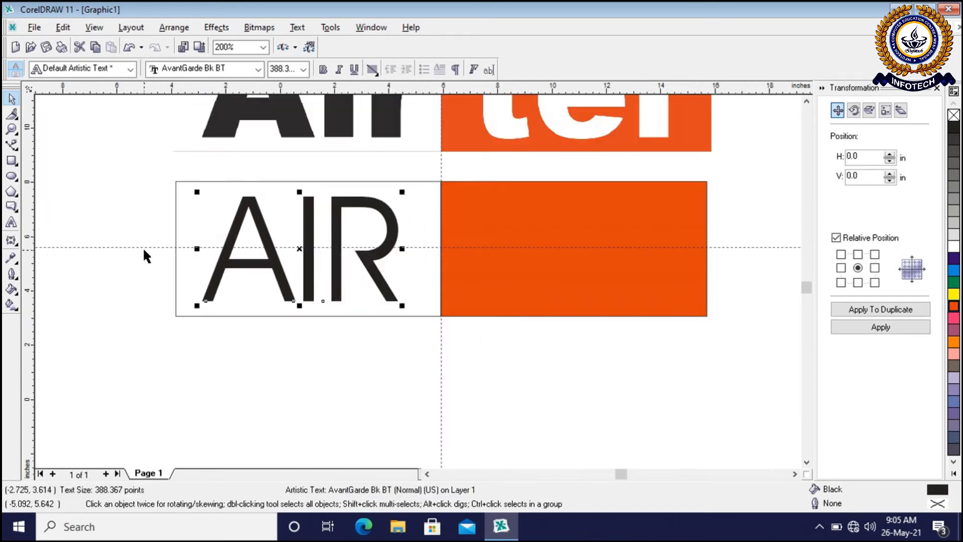
Compare the enlarged AIR text's letter shapes and case with the reference logo above it
left_click(806, 101)
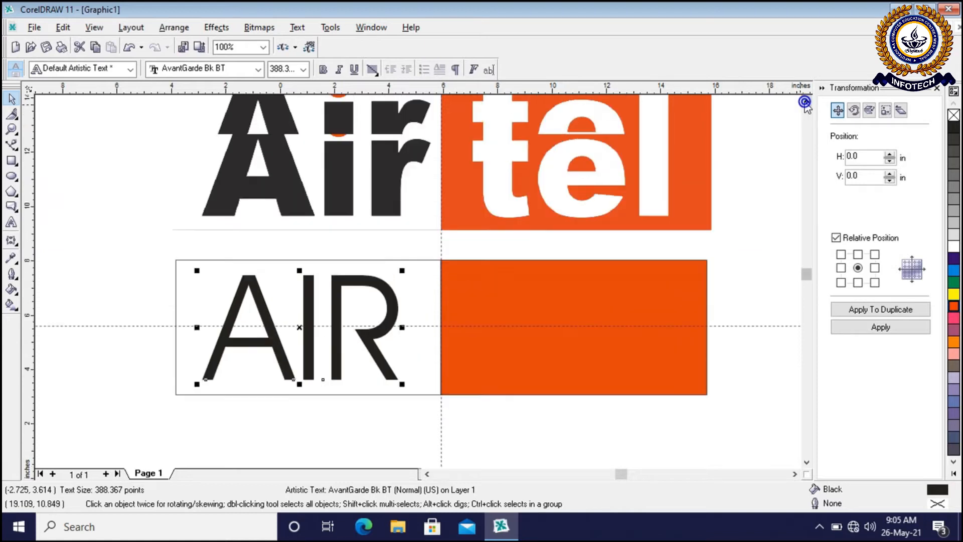
left_click(807, 101)
left_click(737, 277)
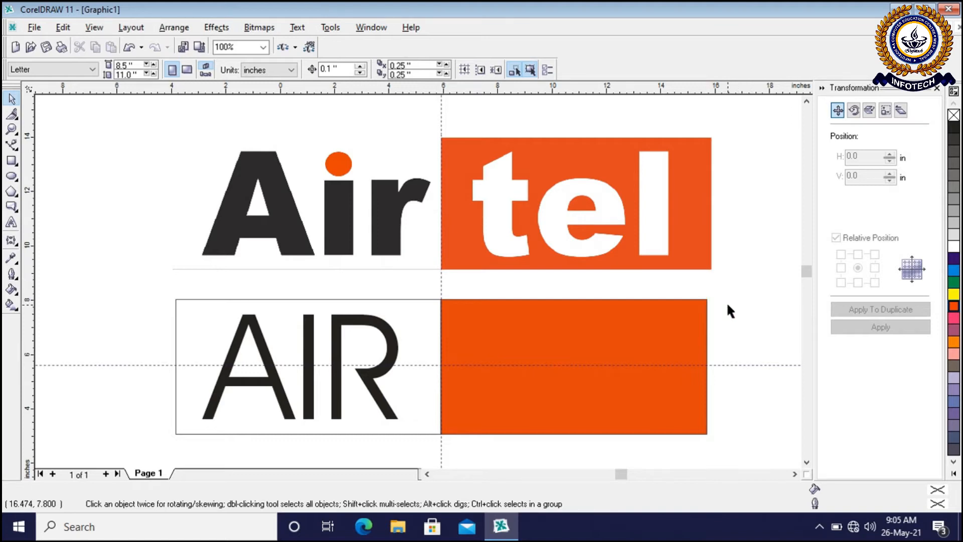
left_click(269, 377)
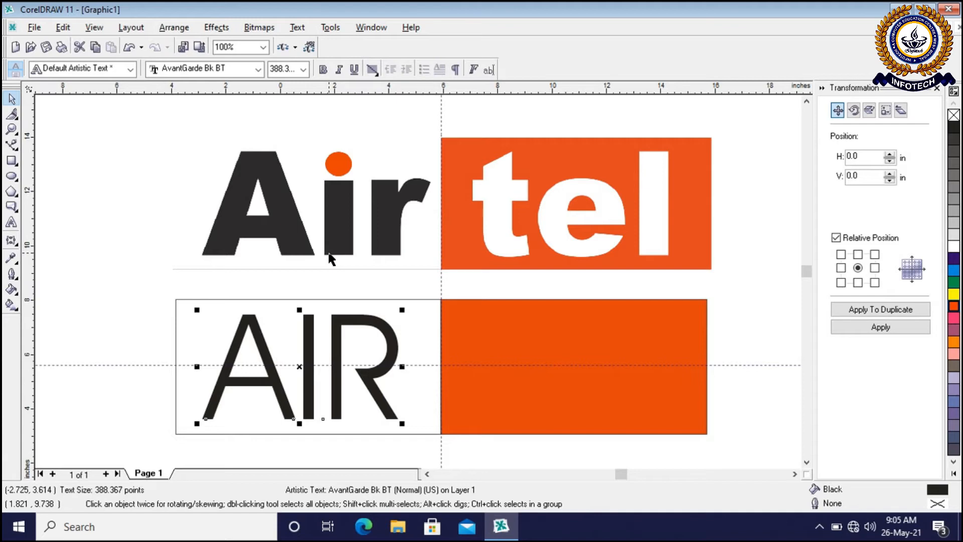
left_click(80, 257)
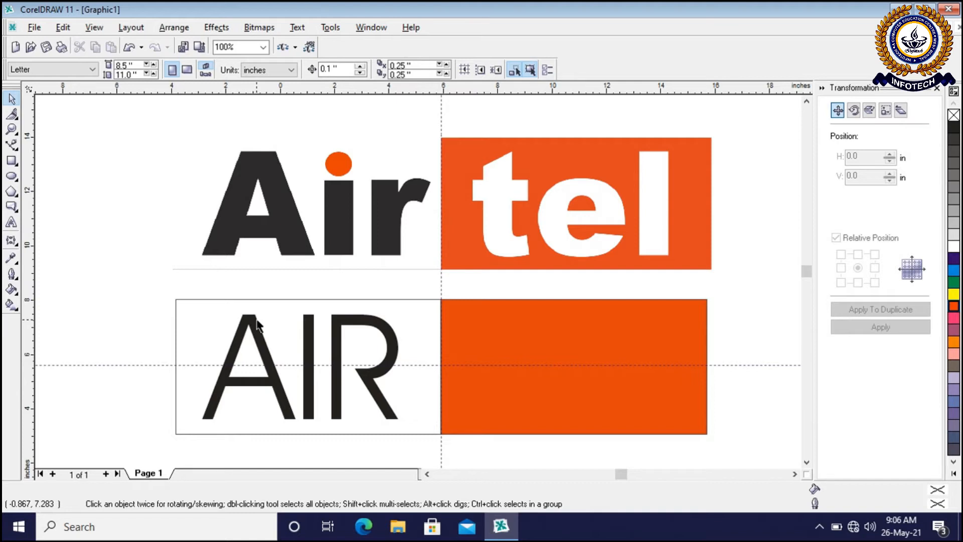
left_click(257, 324)
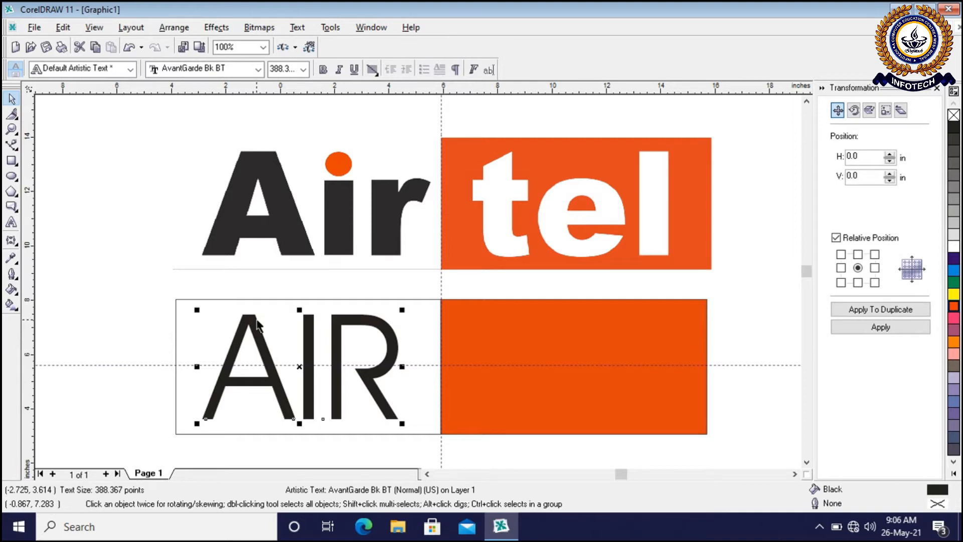
left_click(111, 280)
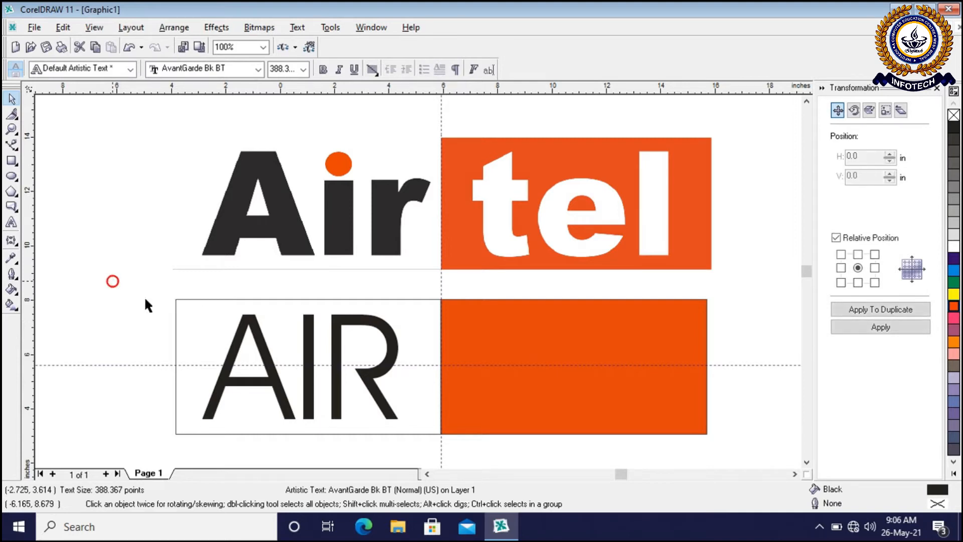
Change the case of the AIR text to Sentence case
left_click(248, 321)
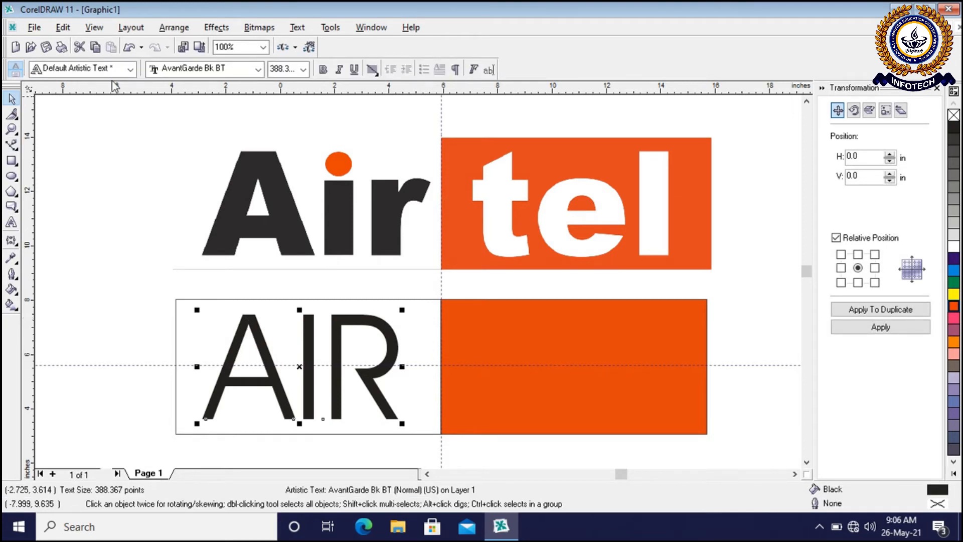
left_click(297, 28)
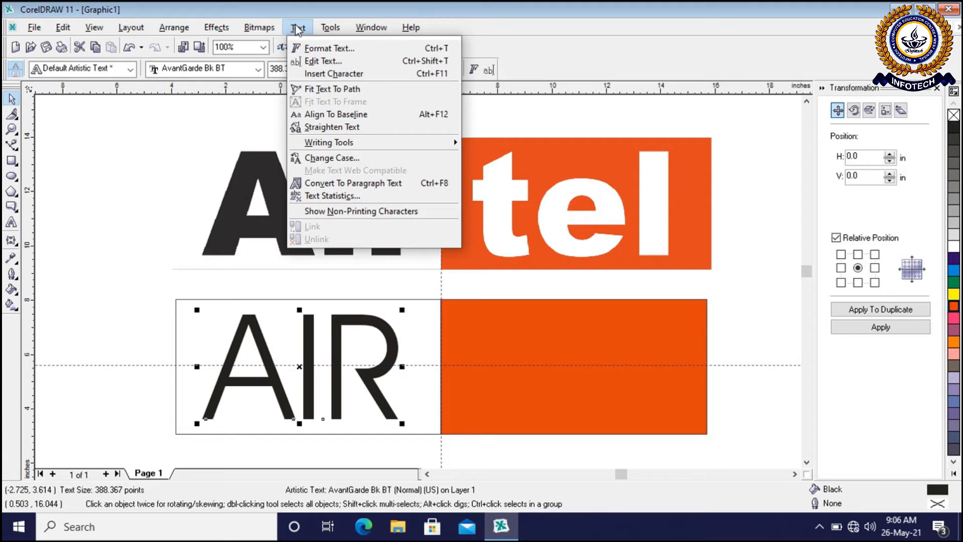
left_click(323, 159)
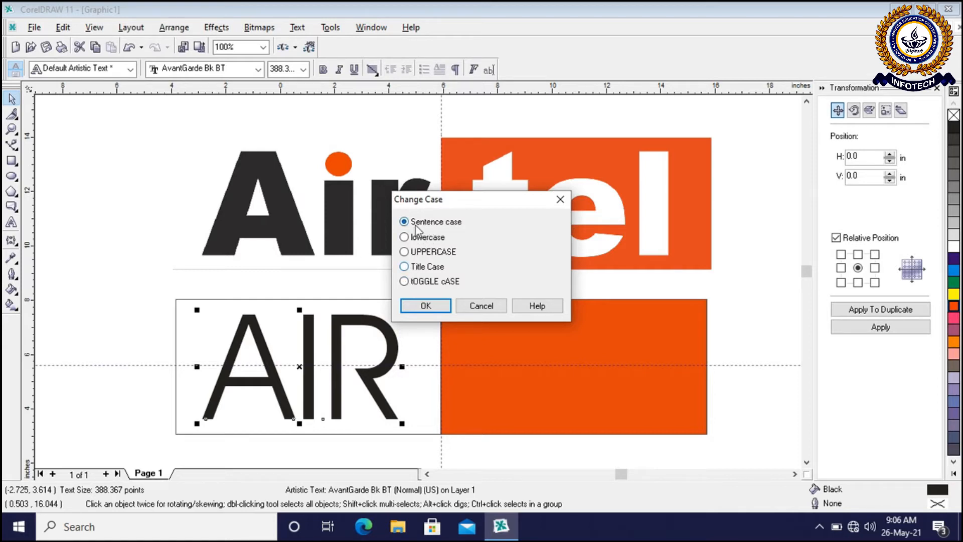
left_click(431, 307)
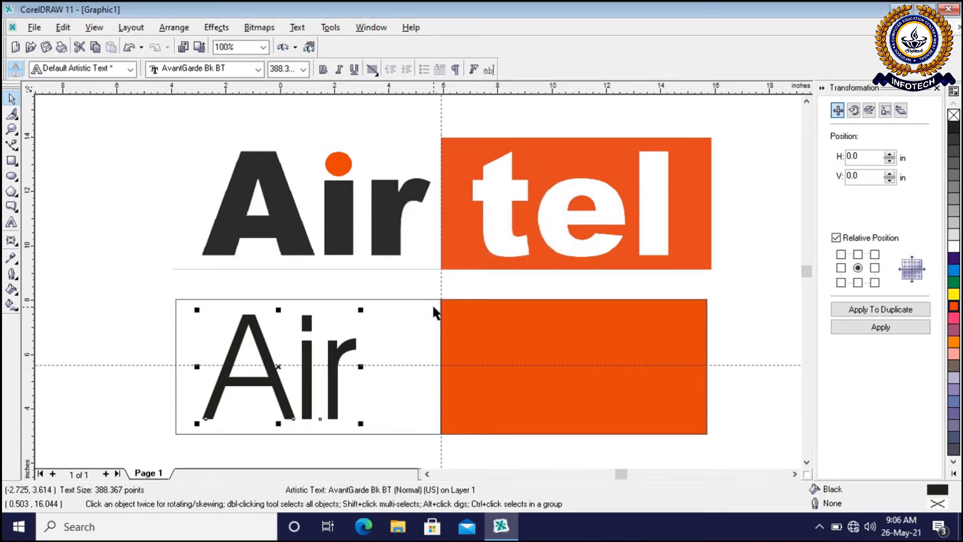
left_click(121, 329)
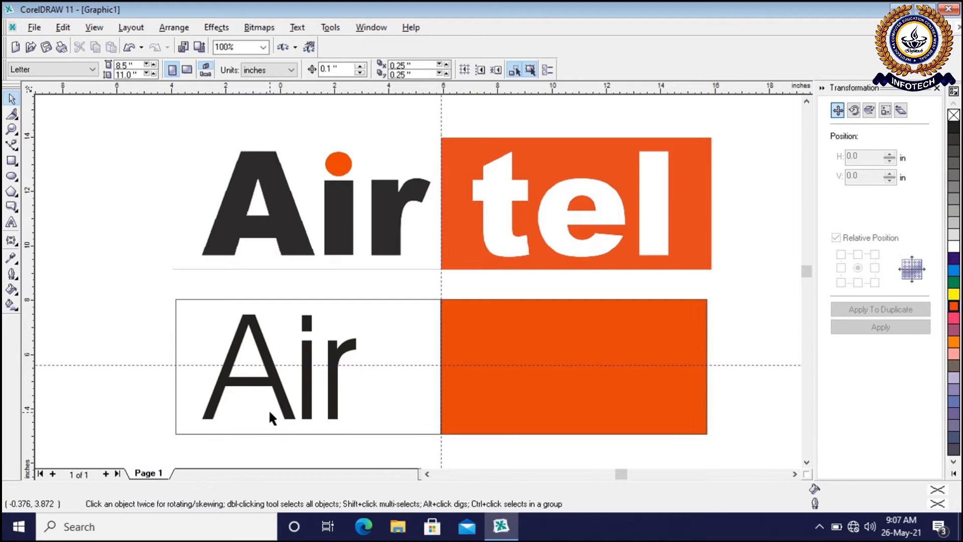
left_click(259, 341)
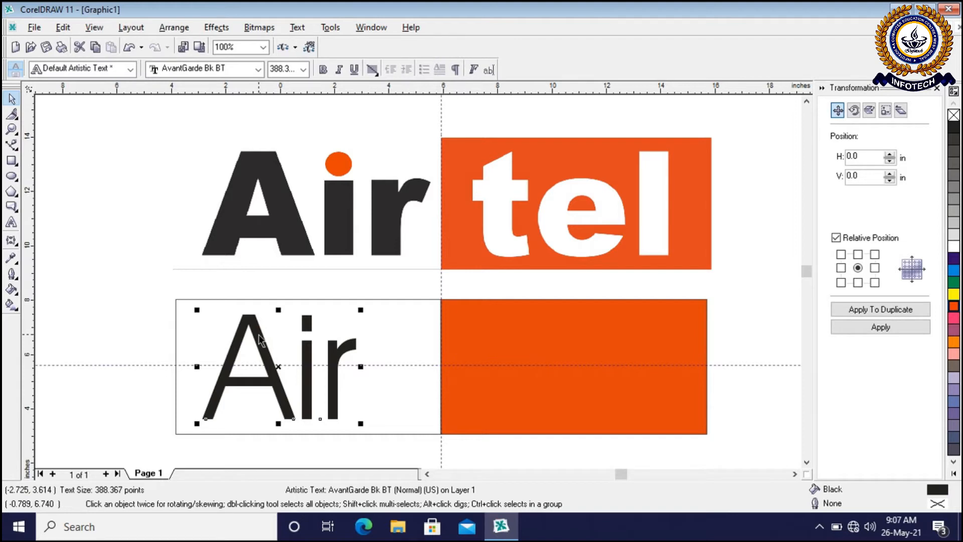
left_click(95, 304)
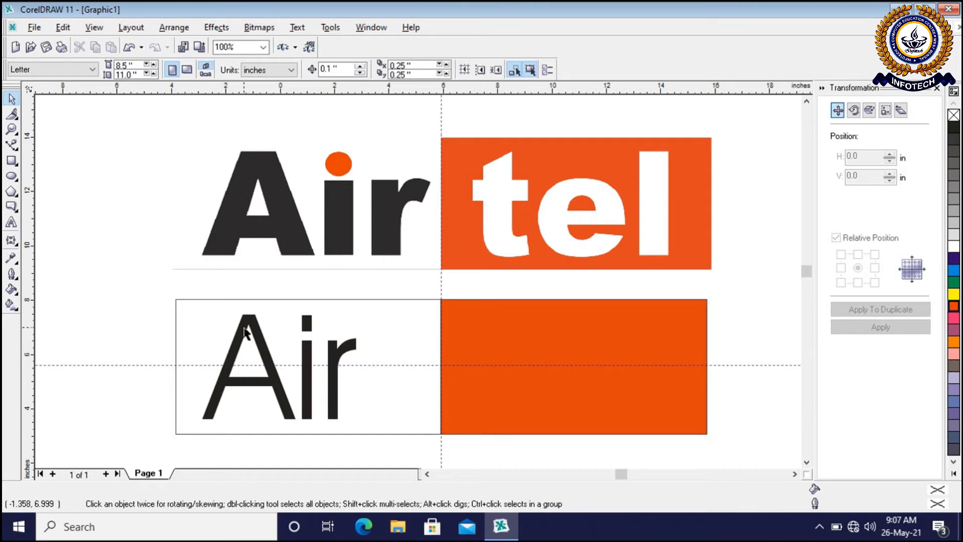
left_click(246, 332)
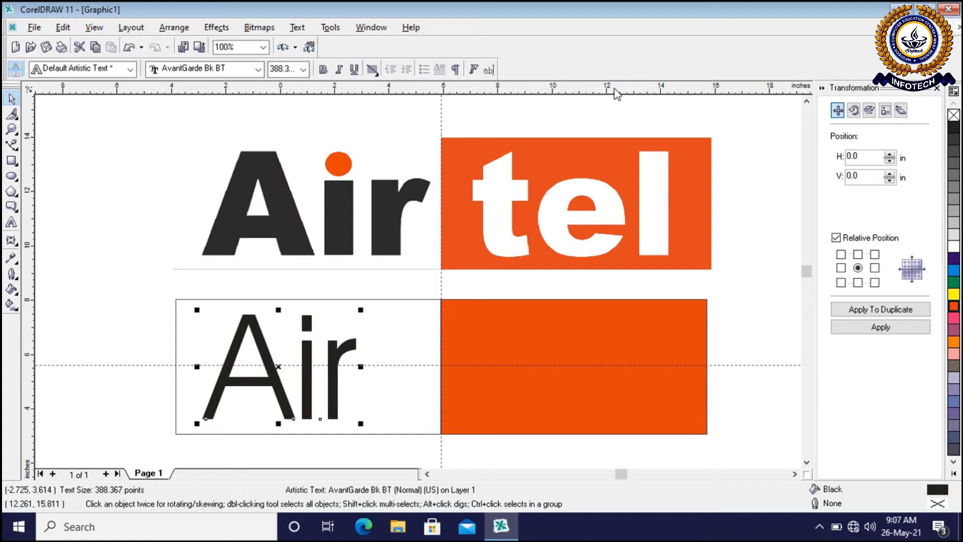
left_click(119, 284)
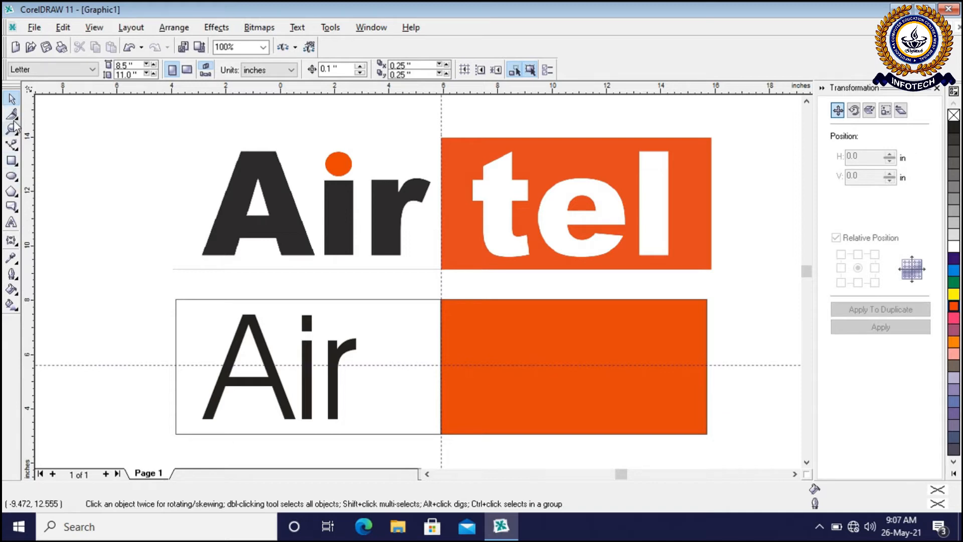
left_click(11, 162)
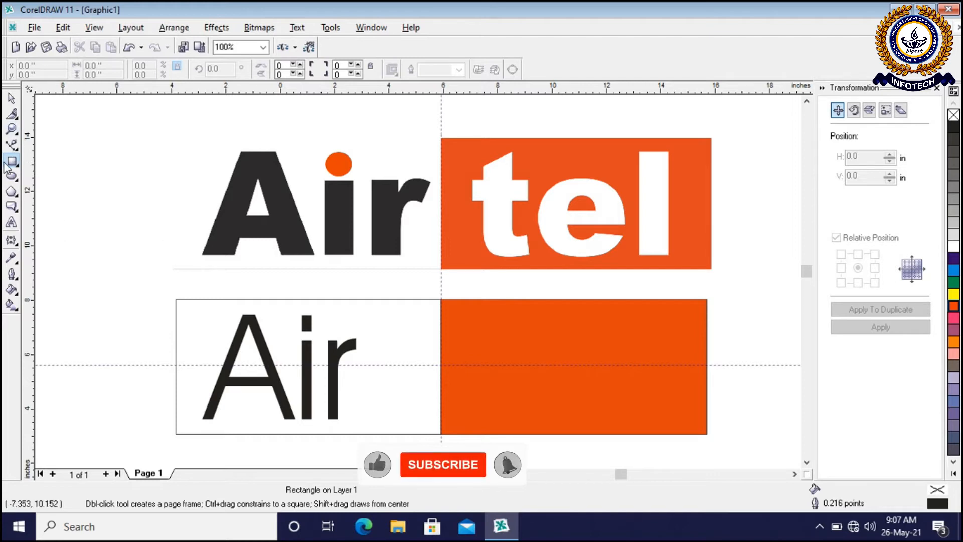
left_click(11, 98)
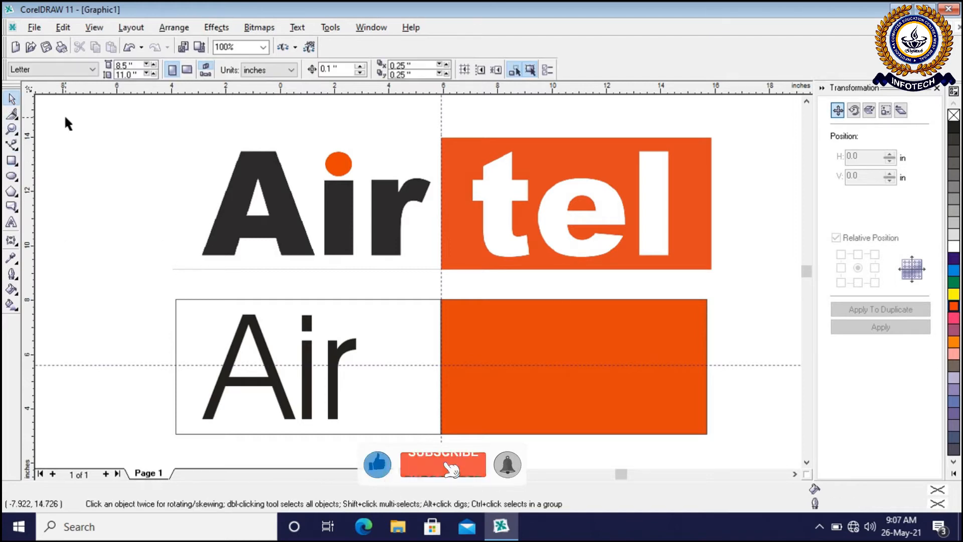
Set the font of the Air text to Arial Black
left_click(247, 326)
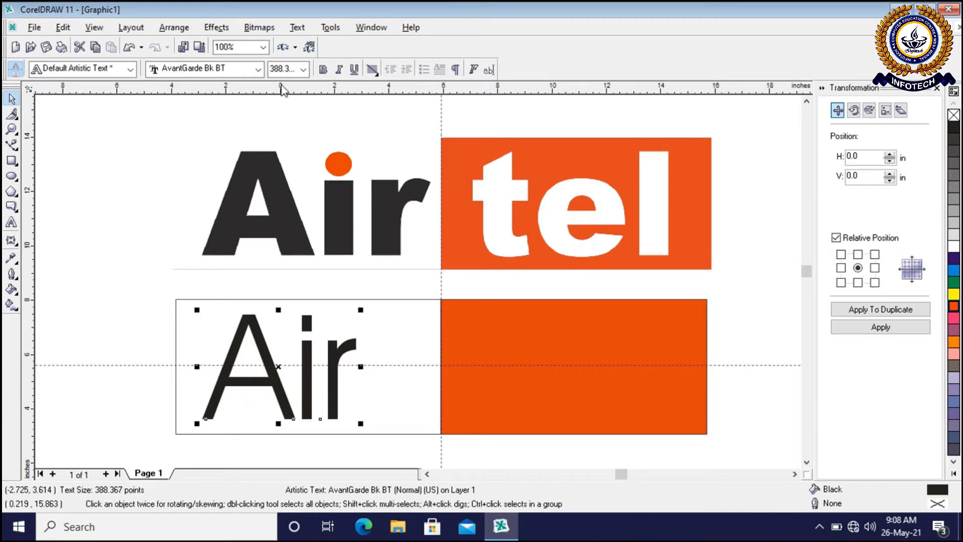
left_click(258, 73)
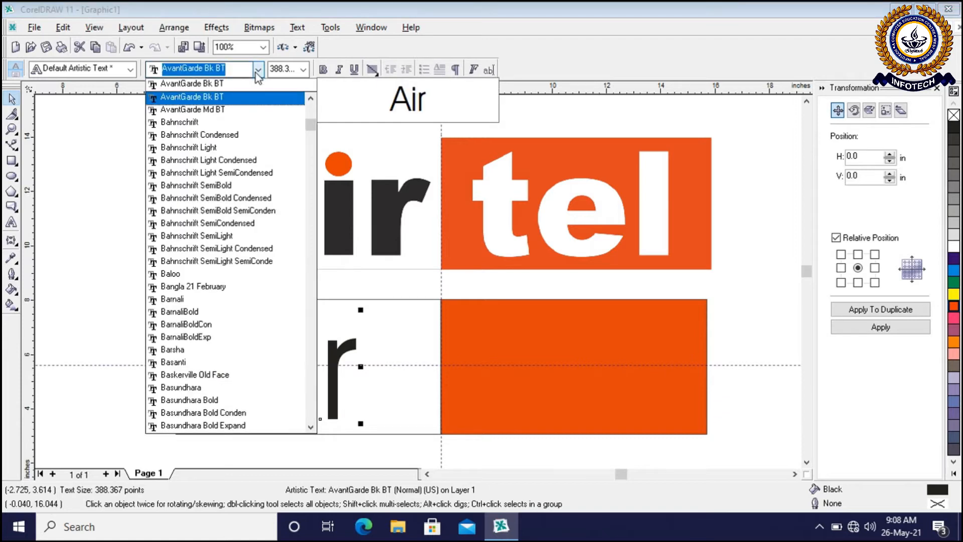
left_click_drag(311, 125, 319, 96)
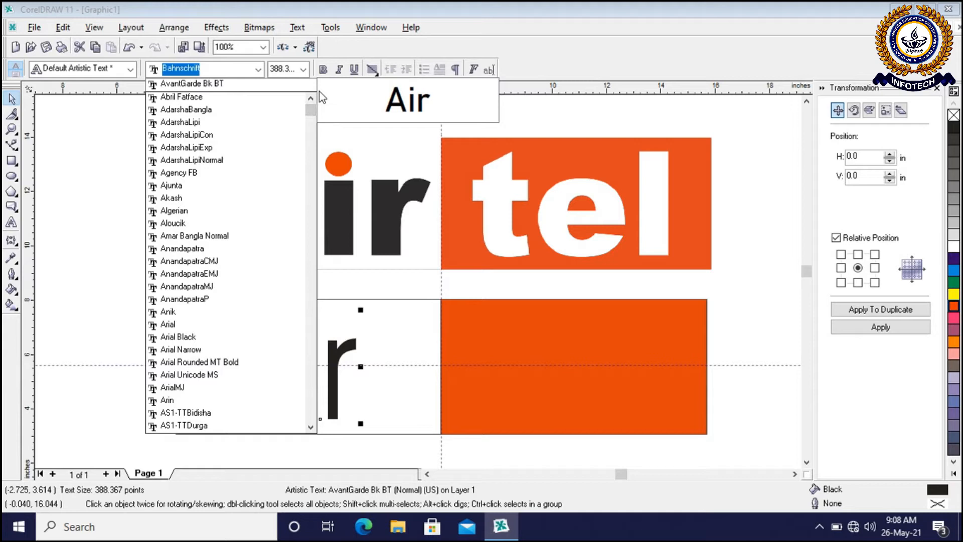
left_click(179, 337)
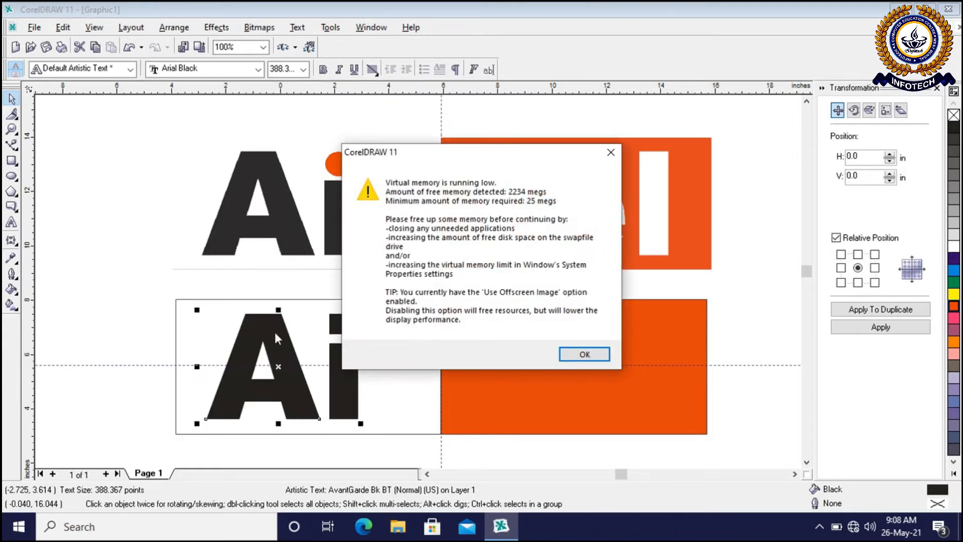
left_click(572, 351)
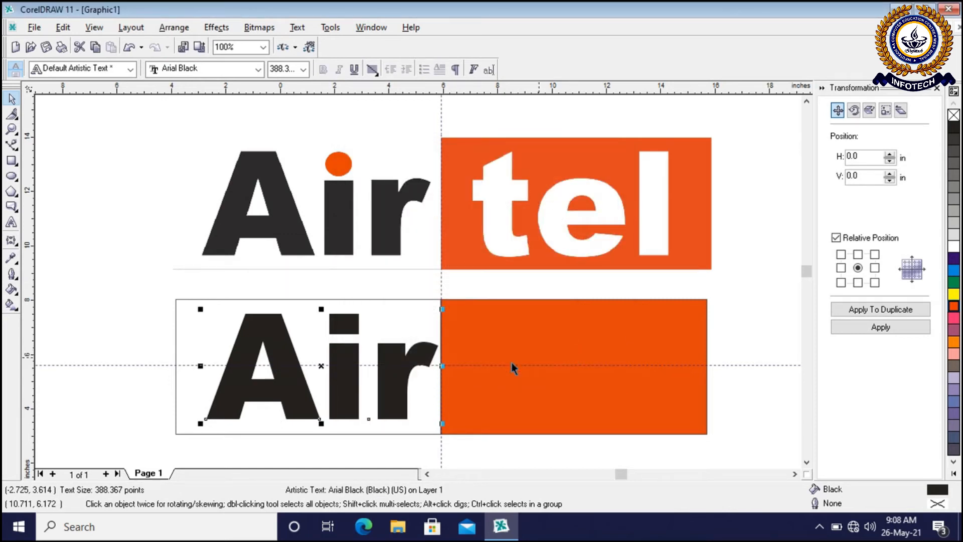
left_click(725, 322)
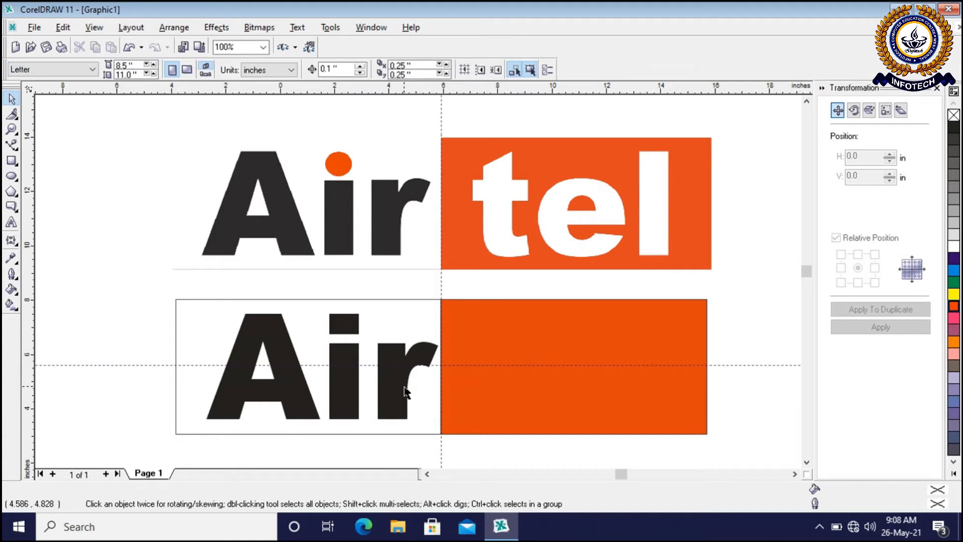
Nudge the Air text 0.4 inches to the left, away from the edge of the orange half
left_click(404, 389)
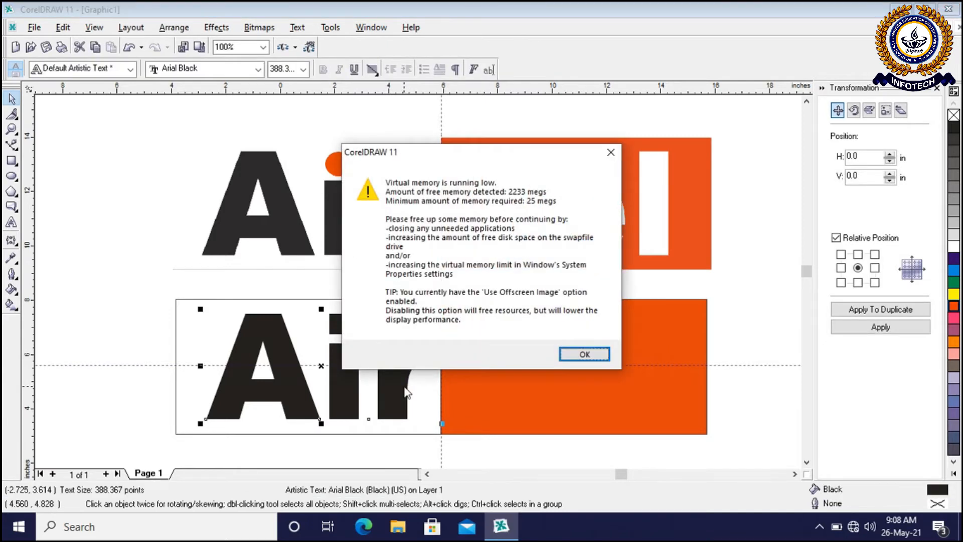
key("Return")
key("Left")
key("Left")
key("Left")
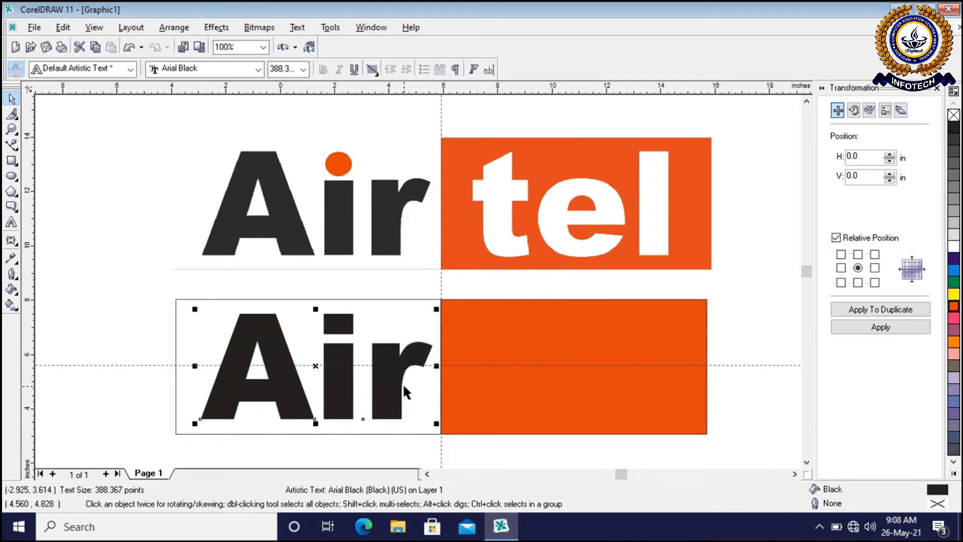
key("Return")
key("Left")
left_click(129, 301)
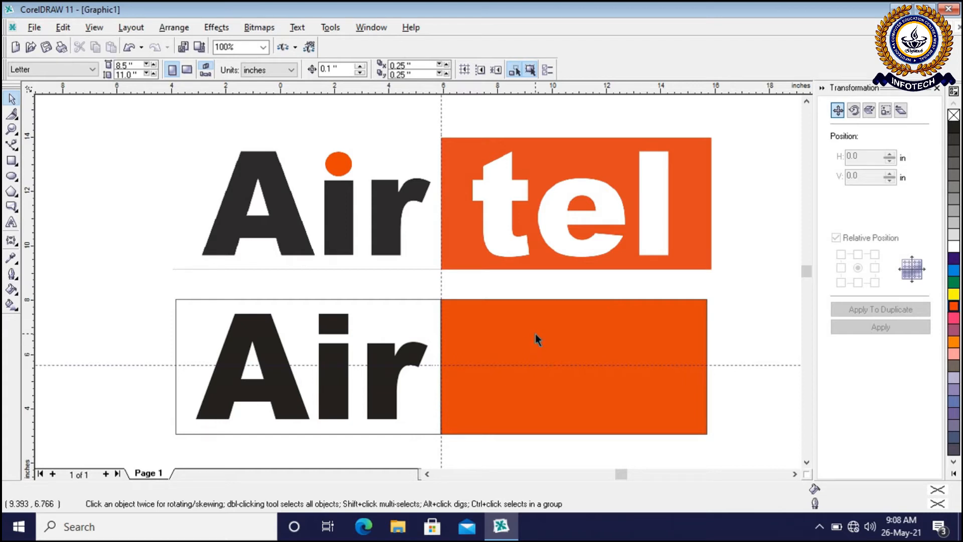
Copy the Air text and paste a duplicate in the same place
left_click(391, 372)
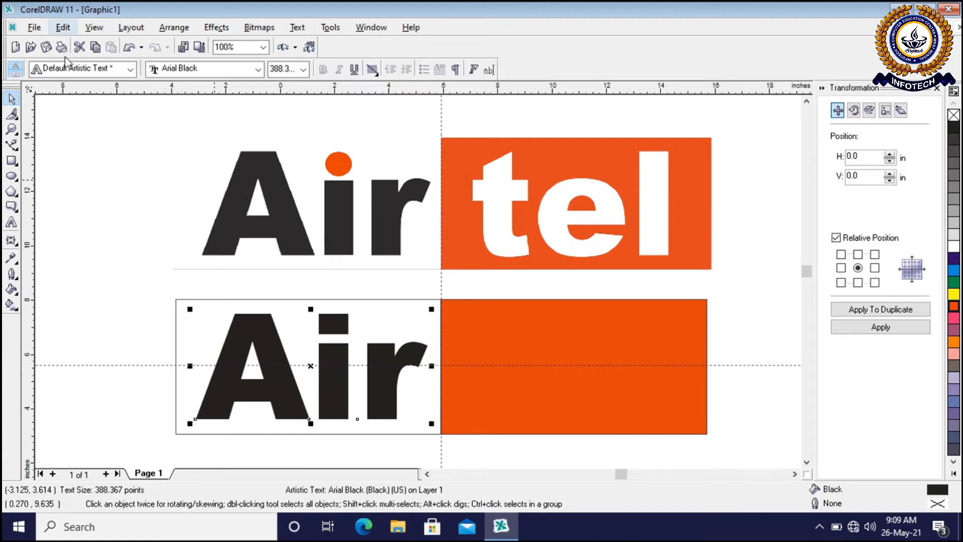
left_click(63, 28)
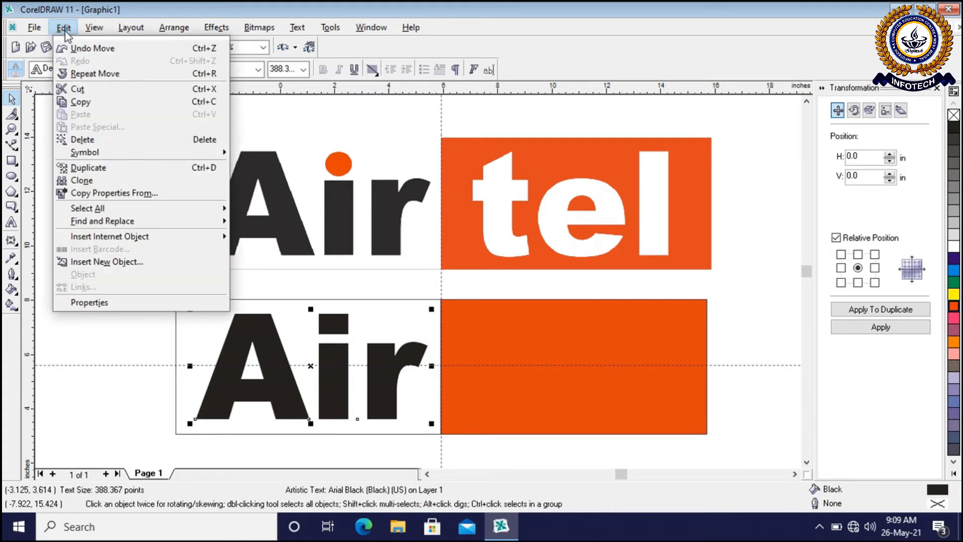
left_click(87, 105)
left_click(67, 29)
left_click(84, 116)
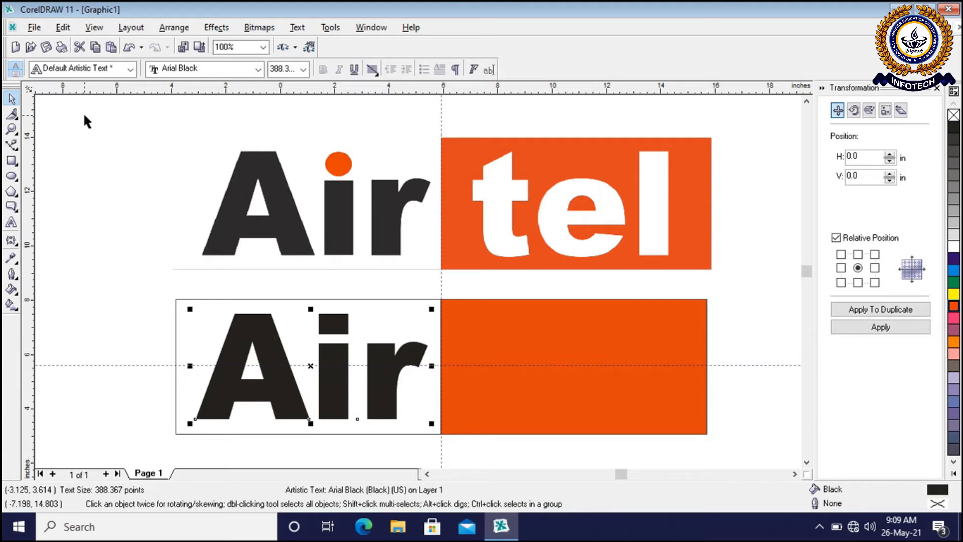
Move the duplicate Air text to the right, off the original and onto the orange half
key("Return")
key("Right")
key("Right")
key("Right")
key("Right")
key("Right")
key("Right")
key("Right")
key("Right")
key("Right")
key("Right")
key("Right")
key("Right")
key("Right")
key("Right")
key("Right")
key("Right")
key("Right")
key("Right")
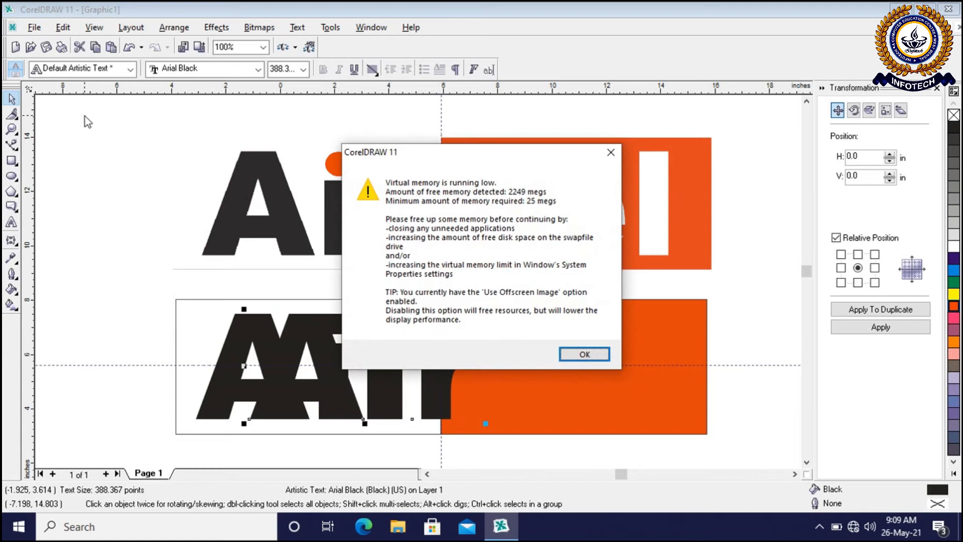
key("Return")
key("Right")
key("Right")
key("Right")
key("Right")
key("Right")
key("Right")
key("Right")
key("Right")
key("Right")
key("Right")
key("Right")
key("Right")
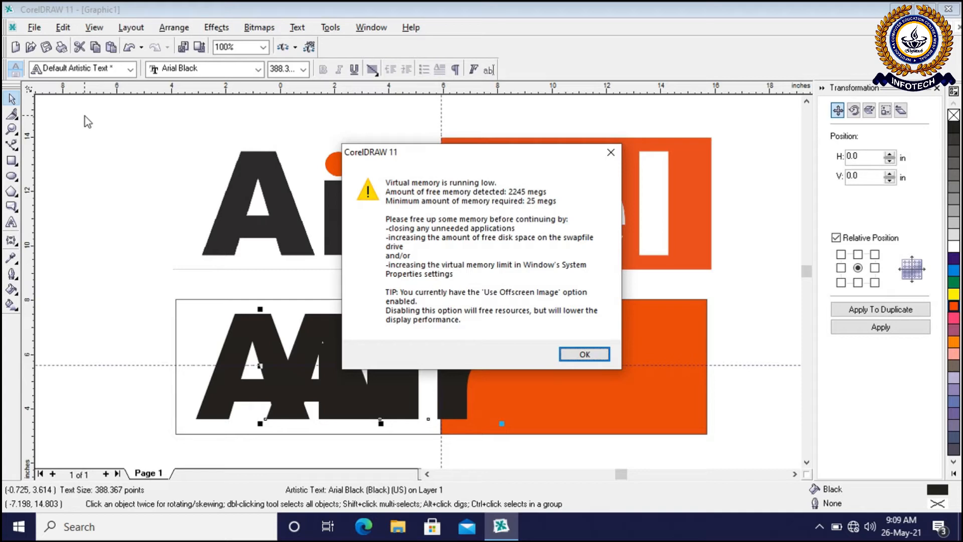
left_click(586, 355)
key("Right")
key("Right")
key("Right")
key("Right")
key("Right")
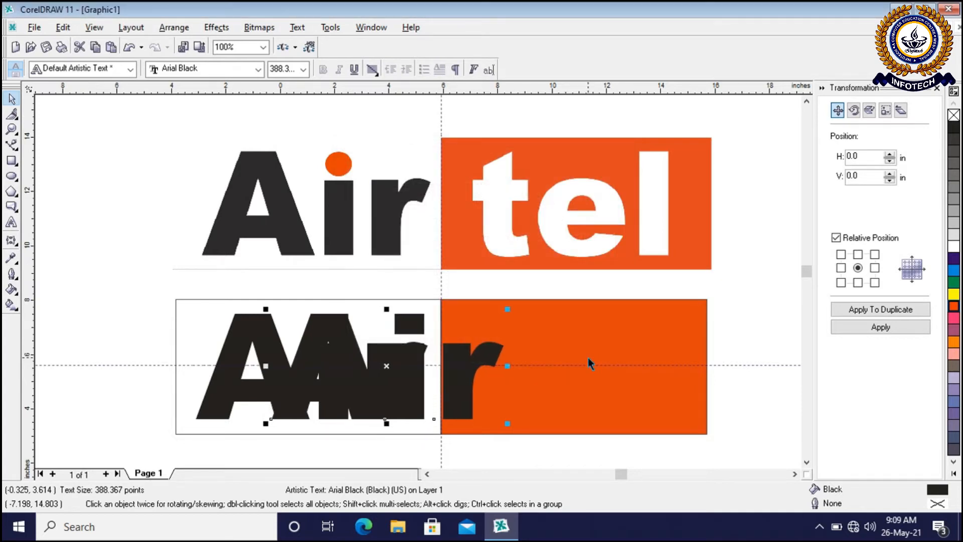
left_click(586, 355)
key("Right")
key("Right")
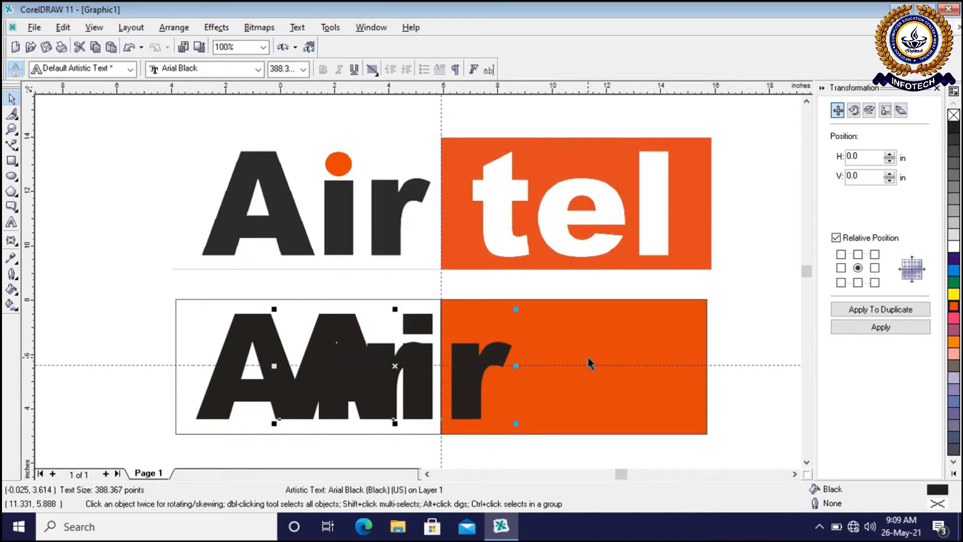
key("Right")
key("Right")
key("Right")
key("Right")
left_click(587, 356)
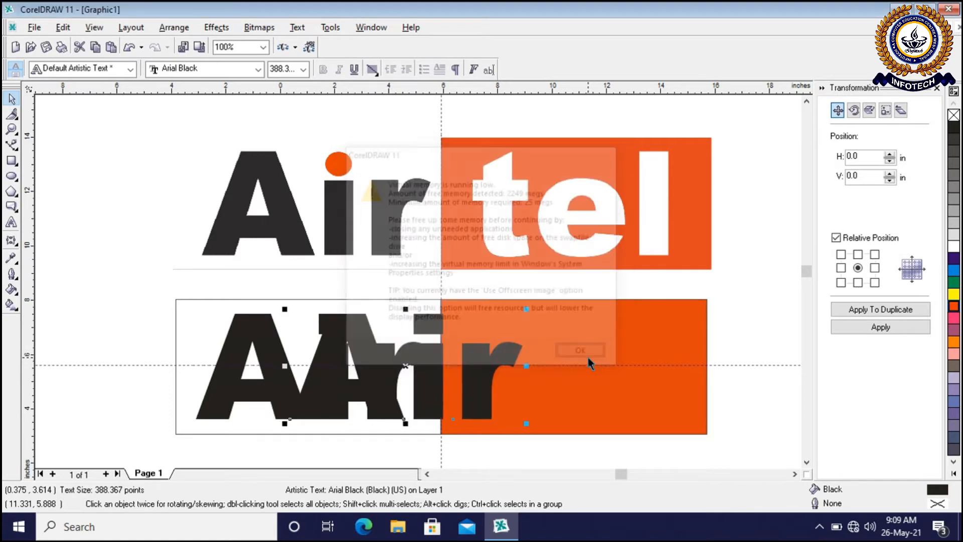
left_click_drag(481, 390, 645, 389)
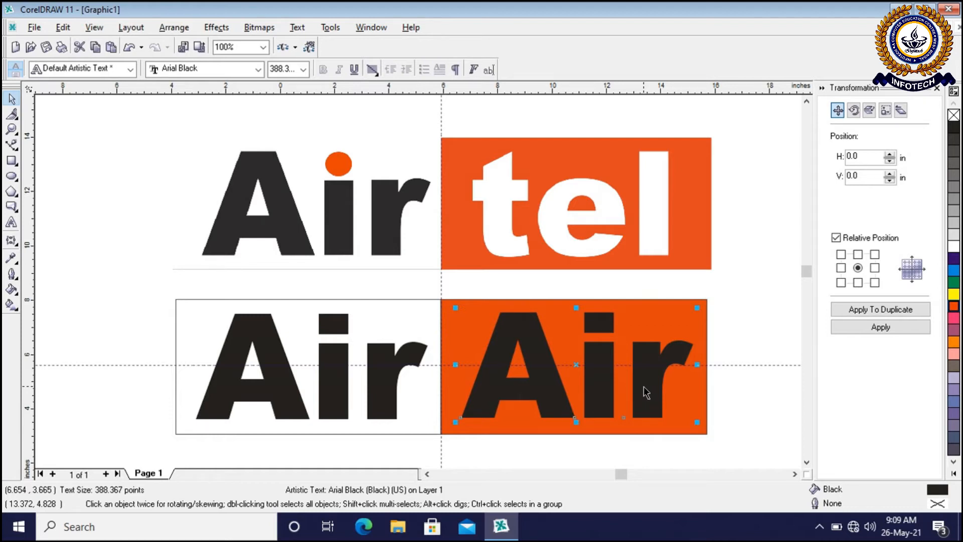
Delete the duplicate Air text from the orange half
left_click(757, 325)
left_click(611, 365)
left_click(609, 356)
key("Delete")
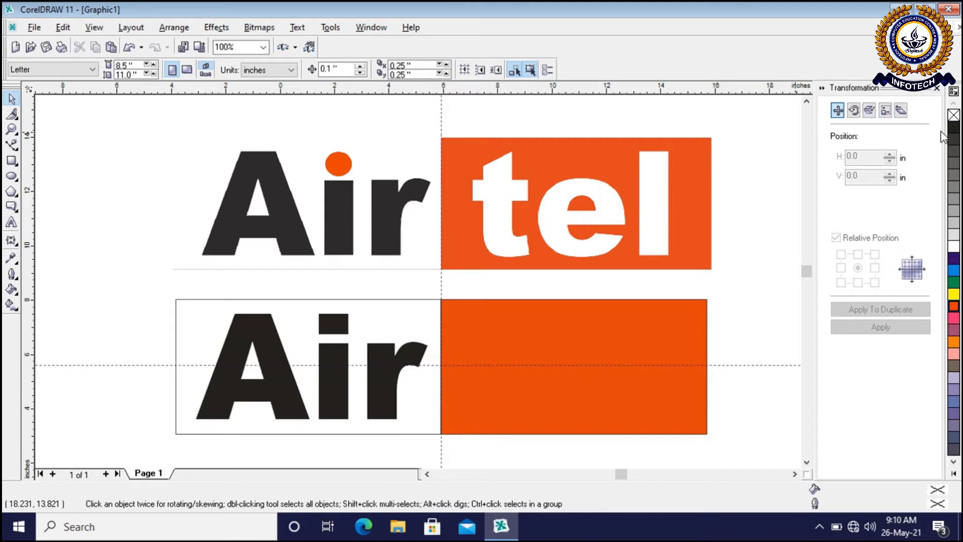
Close the Transformation docker and reopen it with the Position options
left_click(936, 90)
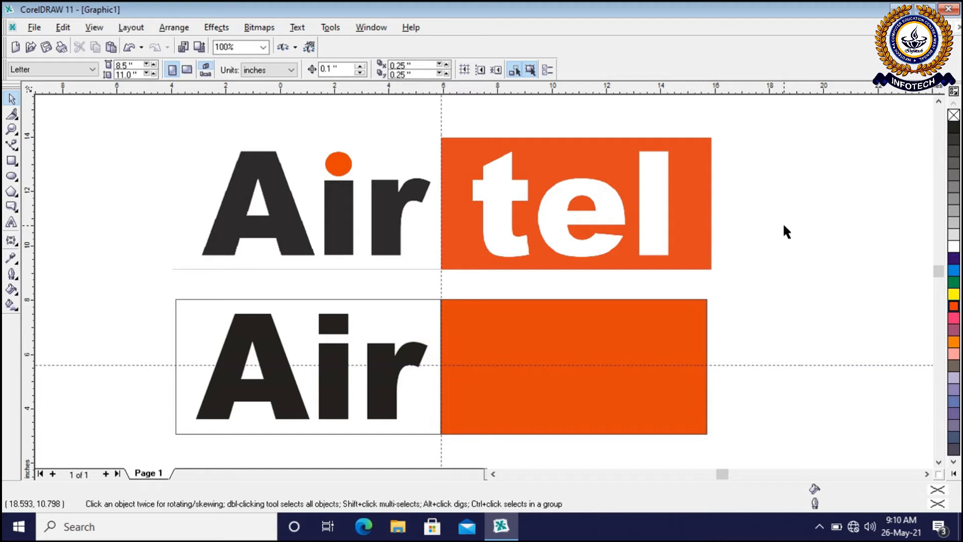
left_click(234, 30)
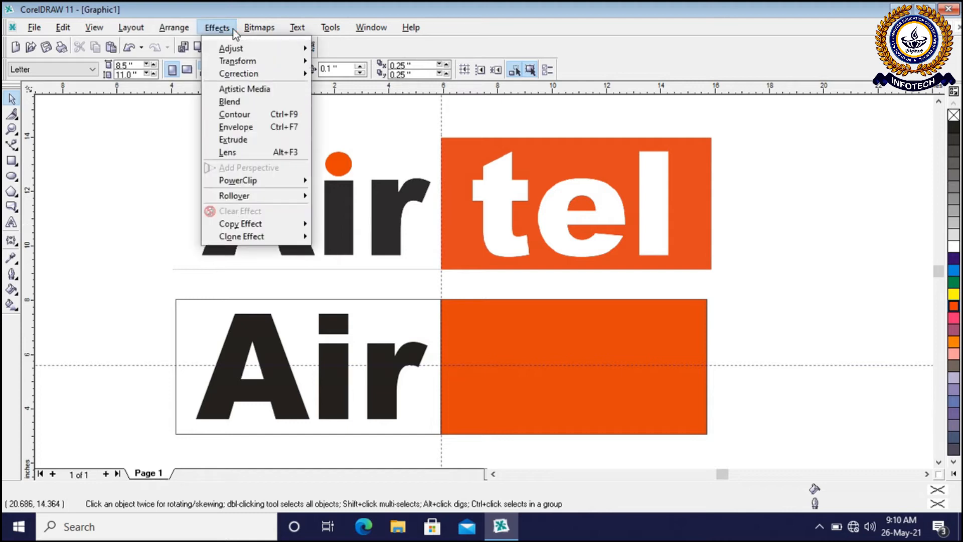
mouse_move(188, 31)
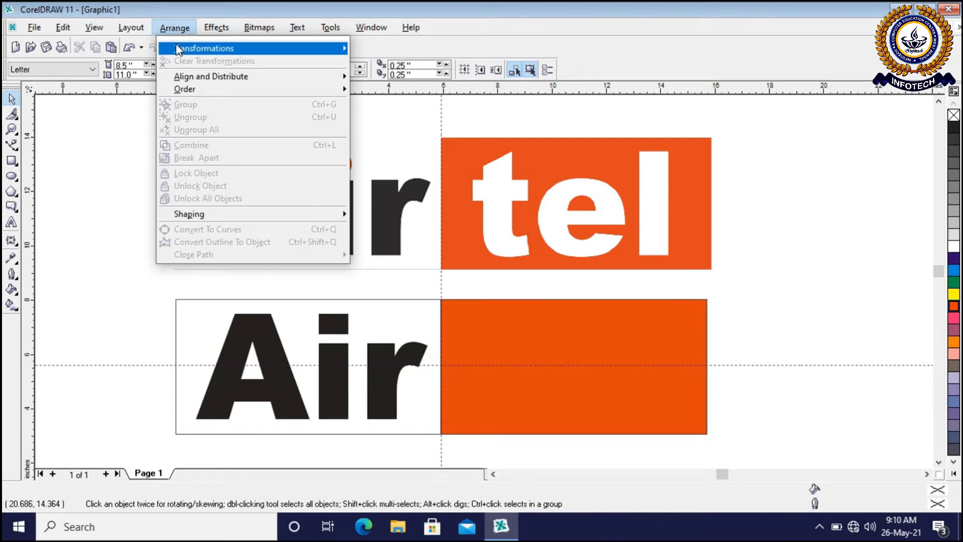
mouse_move(189, 50)
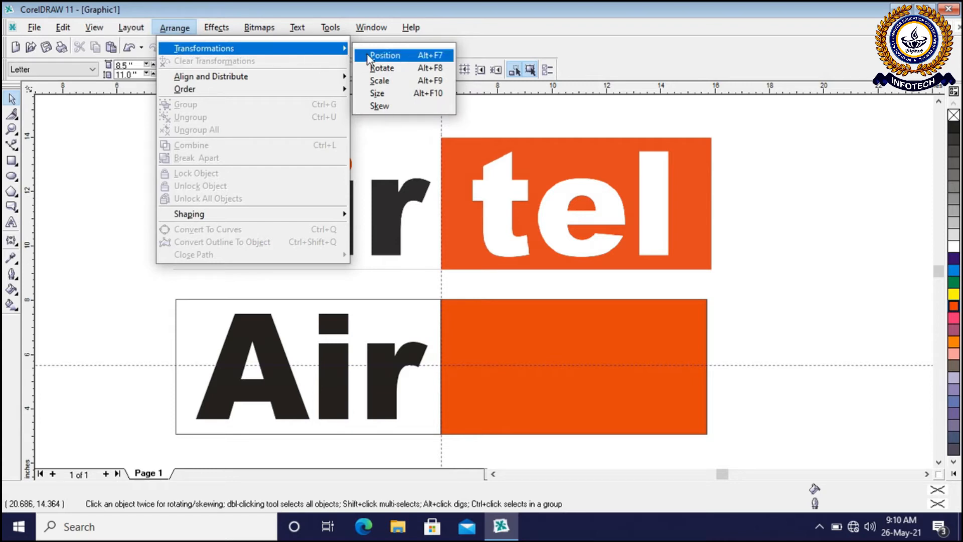
left_click(383, 55)
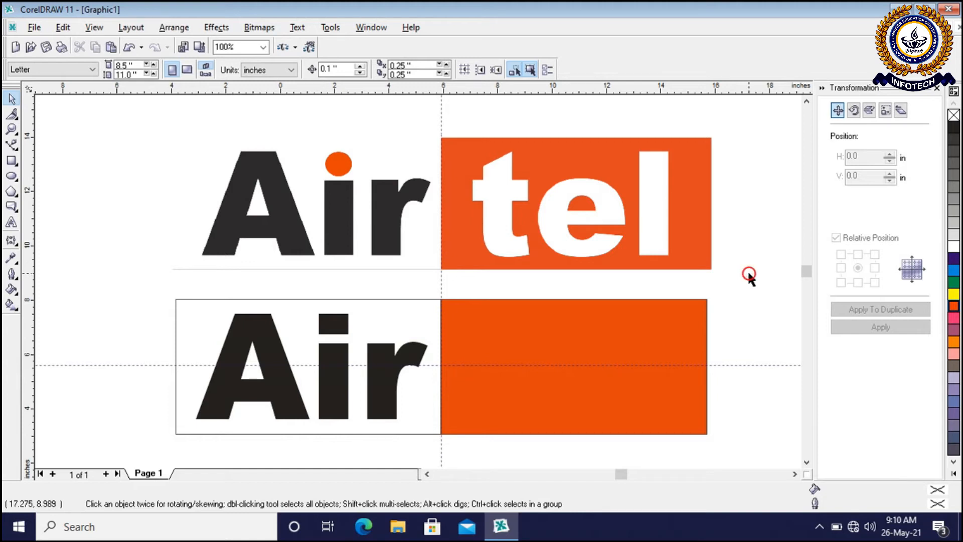
Duplicate the Air text with the Duplicate command, move the copy over the orange half and remove it
left_click(327, 387)
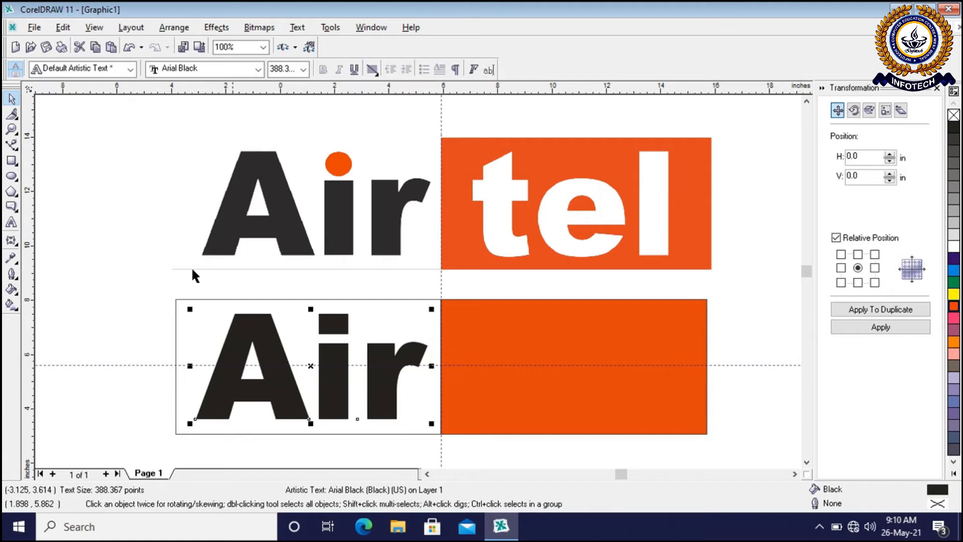
left_click(63, 28)
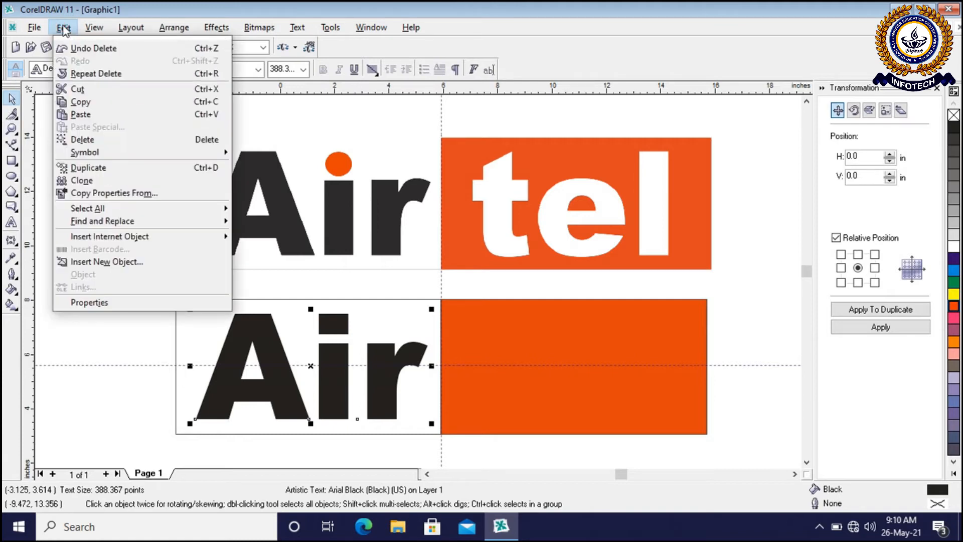
left_click(98, 172)
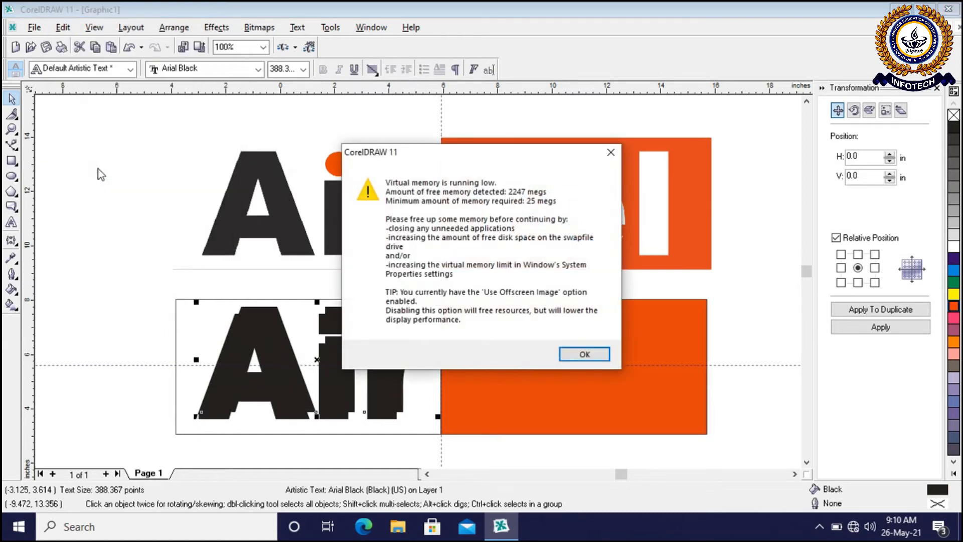
left_click(582, 355)
left_click_drag(341, 387, 654, 398)
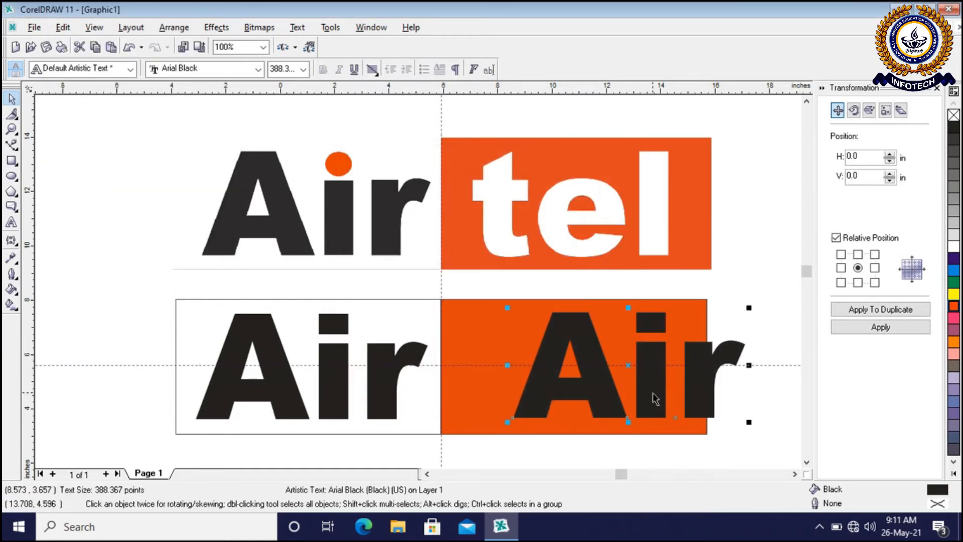
left_click(604, 356)
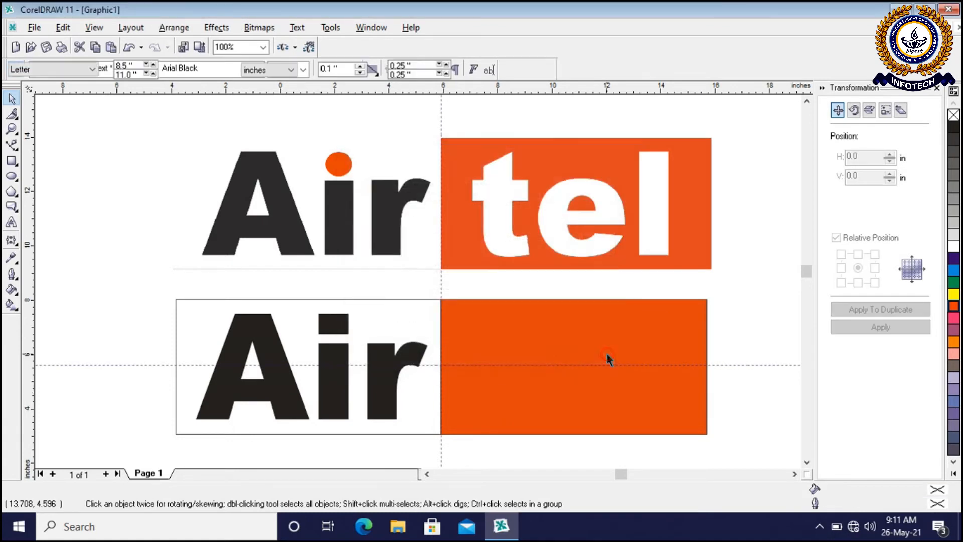
Apply a transformation to a duplicate of the Air text and offset the copy 8.528 inches horizontally with the right-middle relative position
left_click(292, 391)
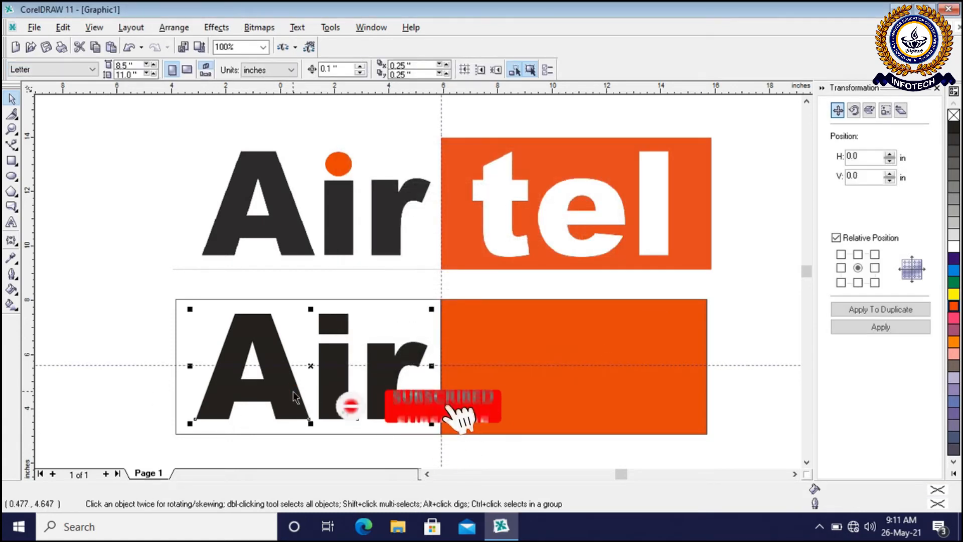
left_click(174, 27)
mouse_move(323, 56)
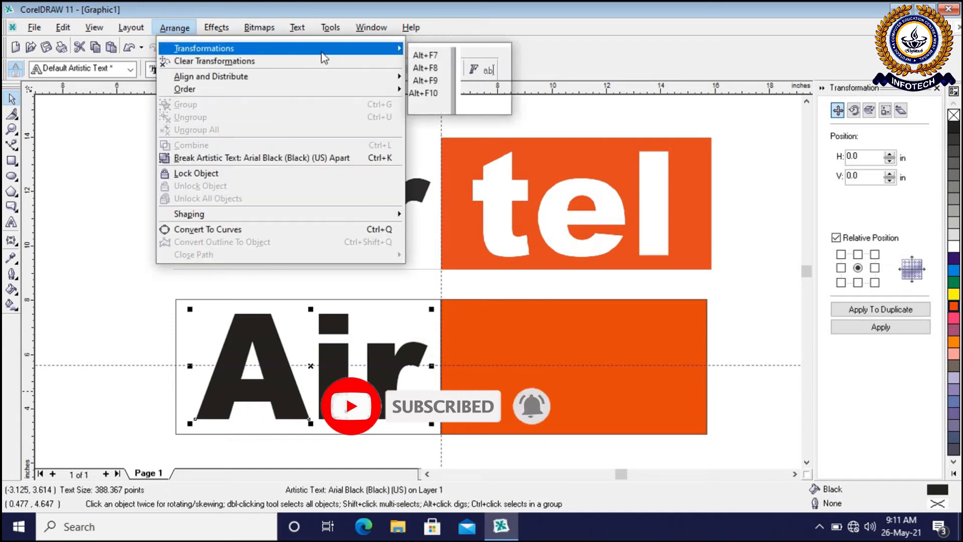
left_click(752, 397)
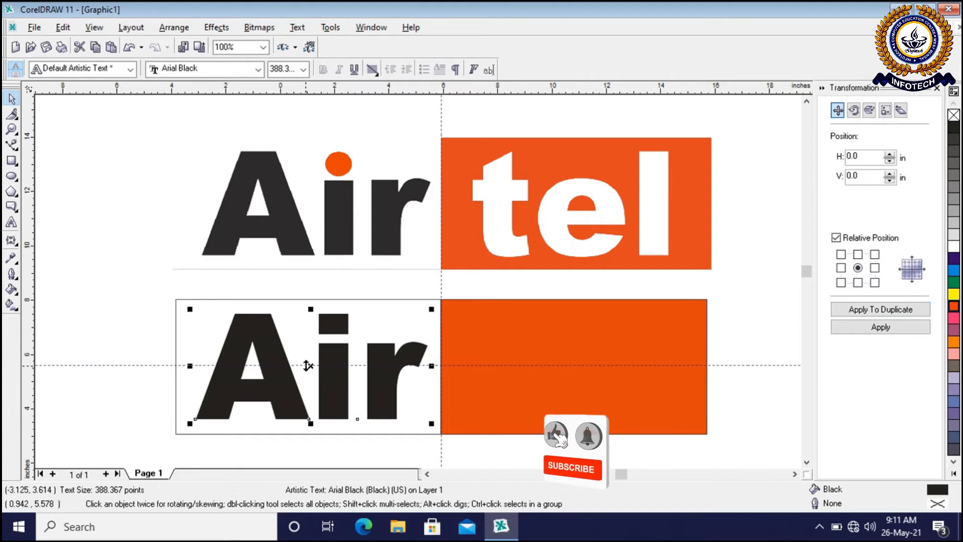
left_click(874, 269)
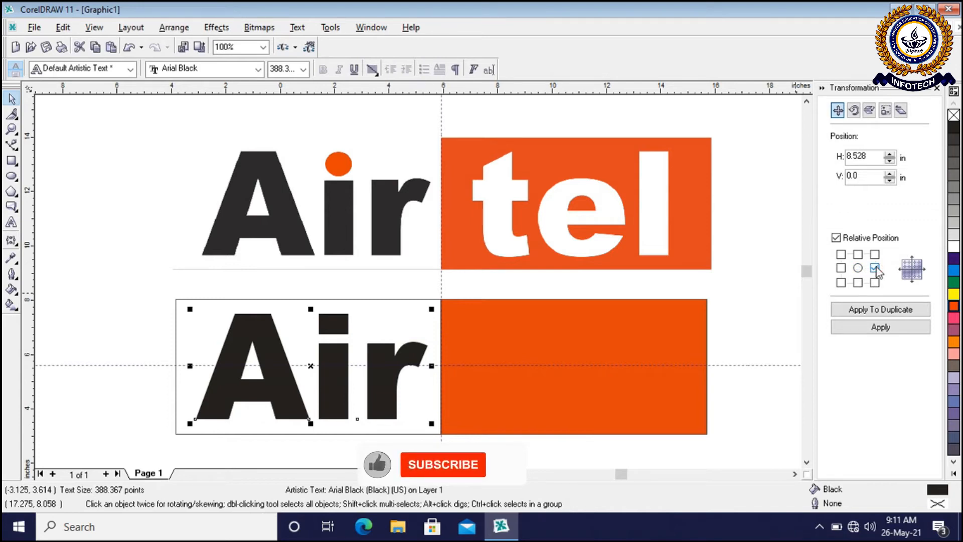
left_click(858, 268)
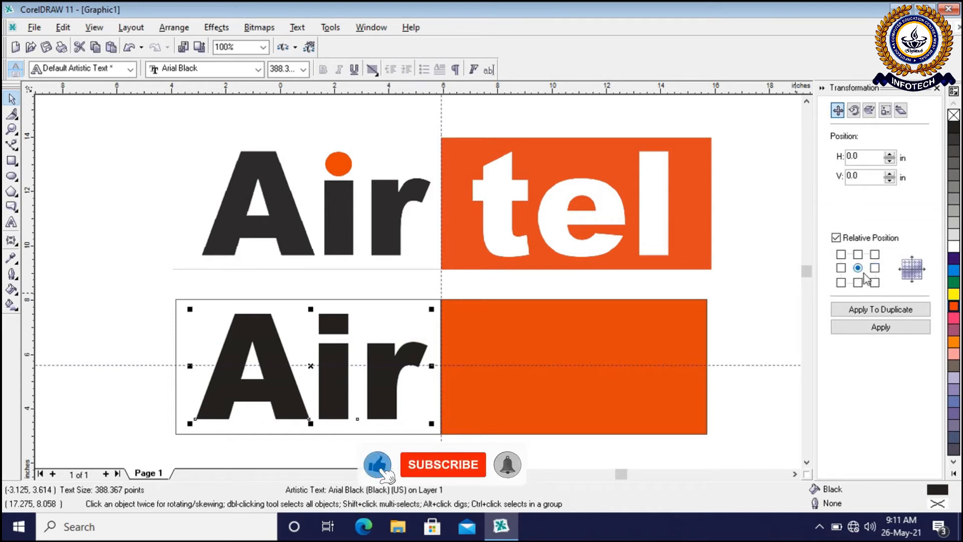
left_click(879, 310)
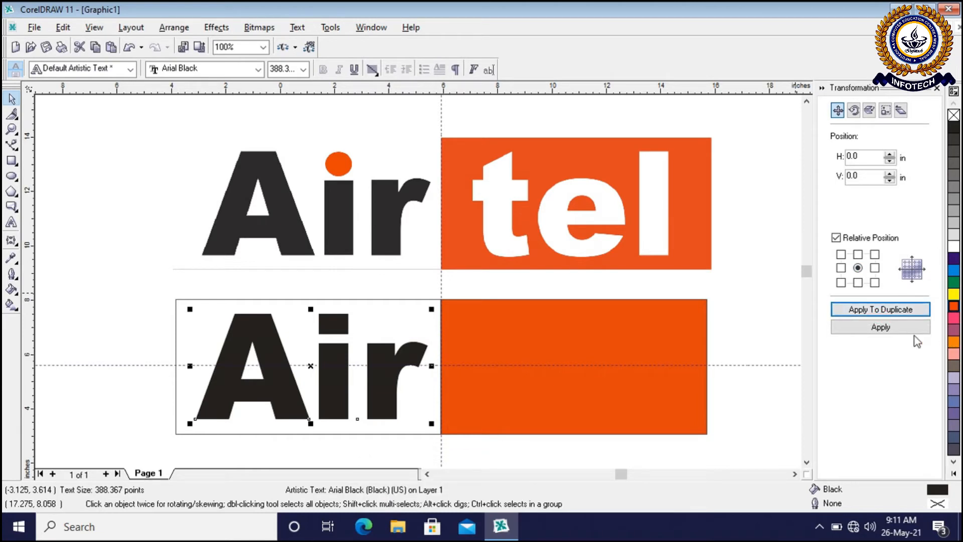
left_click(875, 268)
left_click(875, 328)
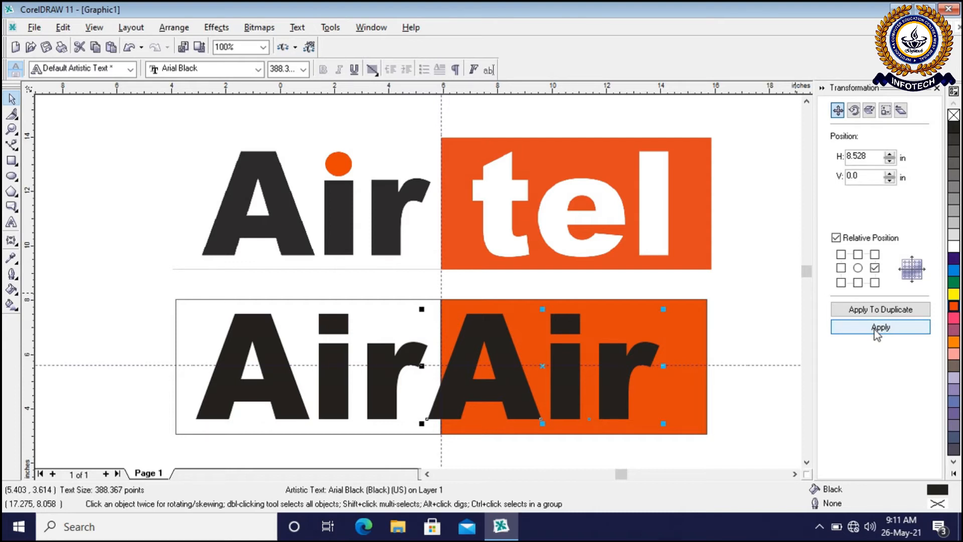
Nudge the duplicated Air text about 1.1 inches to the right so it sits inside the orange half
left_click(875, 328)
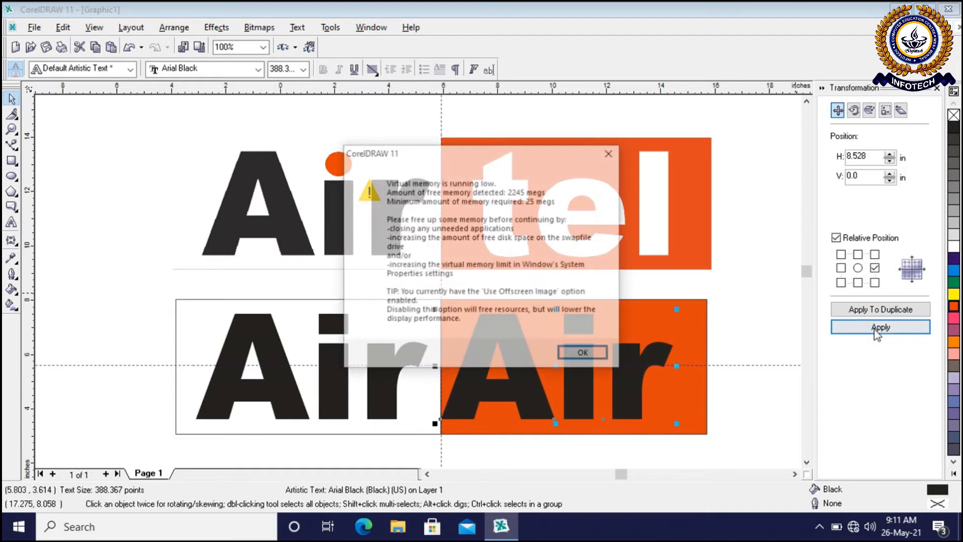
key("Return")
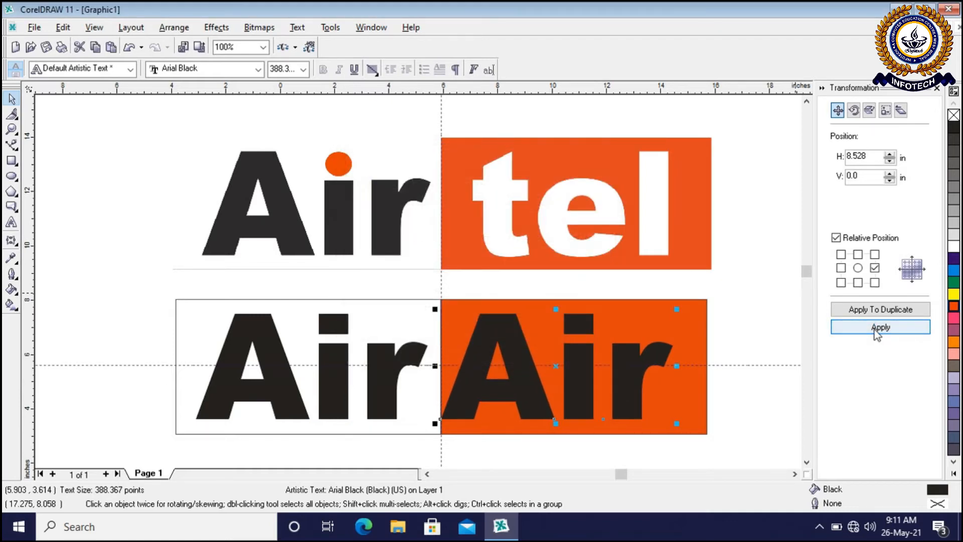
key("Right")
key("Right")
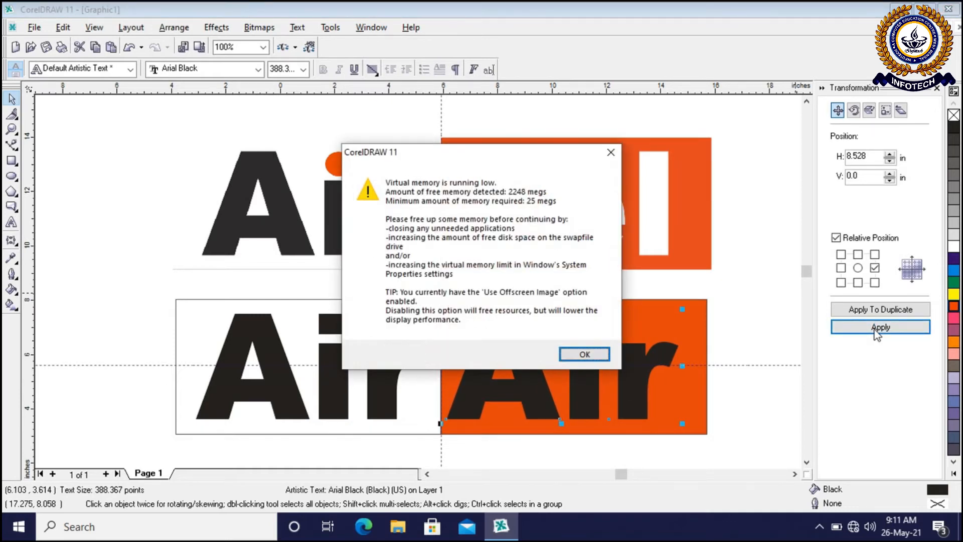
key("Return")
key("Right")
key("Right")
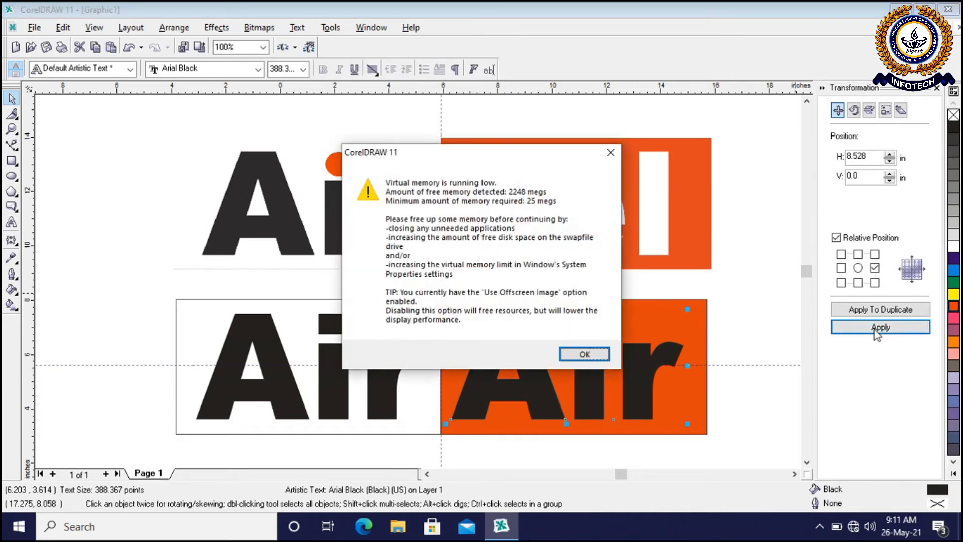
key("Return")
key("Right")
key("Right")
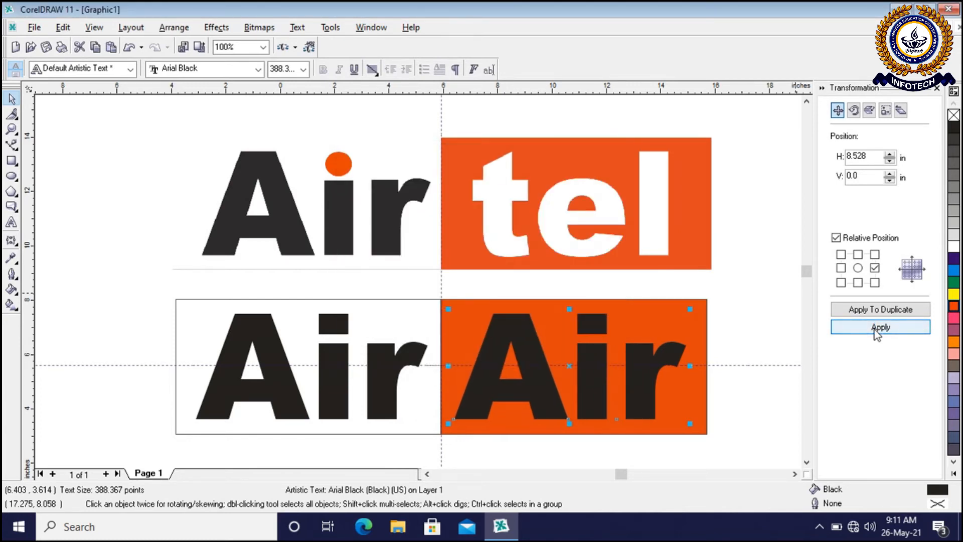
key("Return")
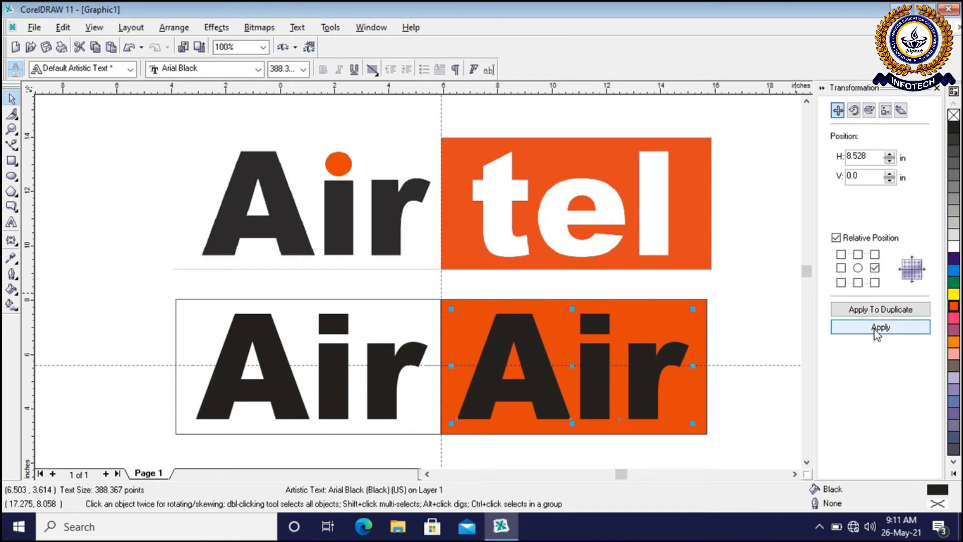
left_click(877, 329)
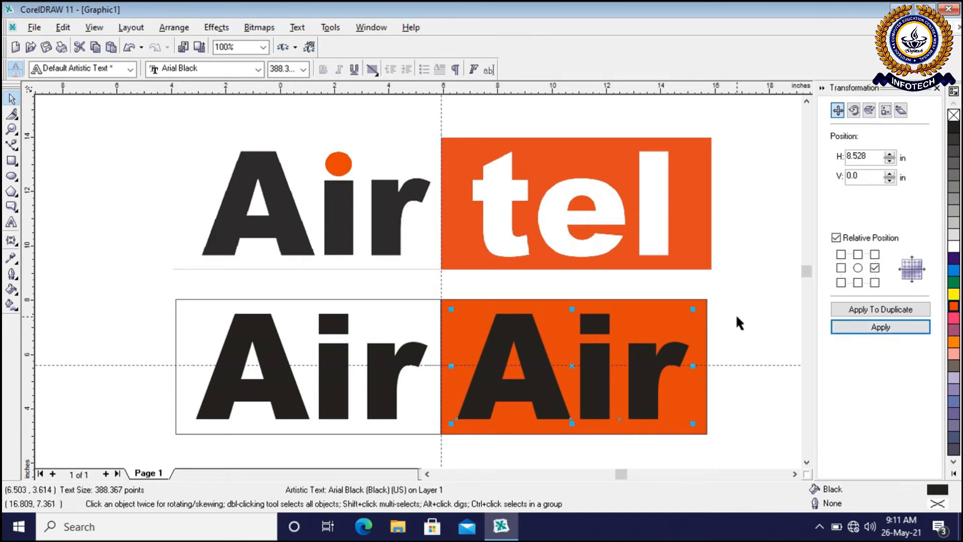
Delete the offset Air copy from the orange half
left_click(752, 326)
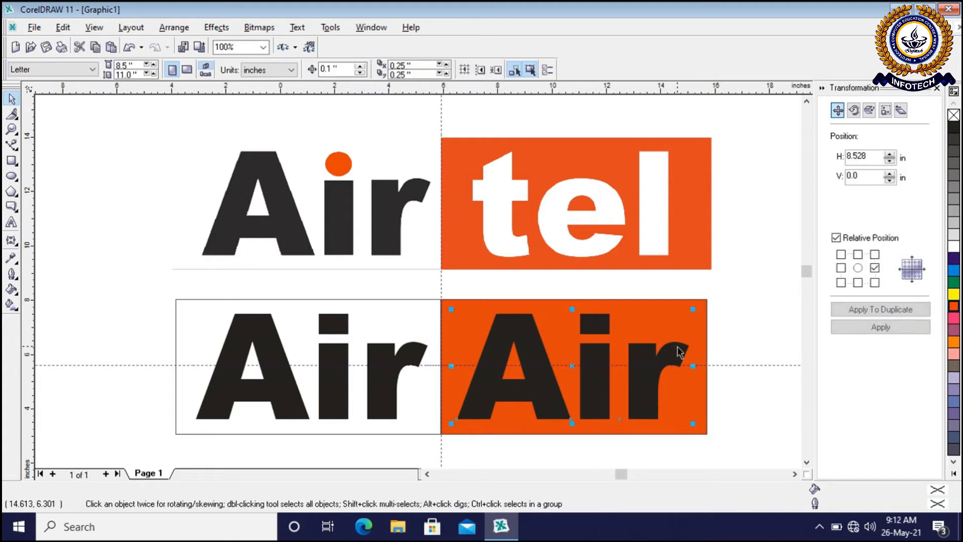
key("Delete")
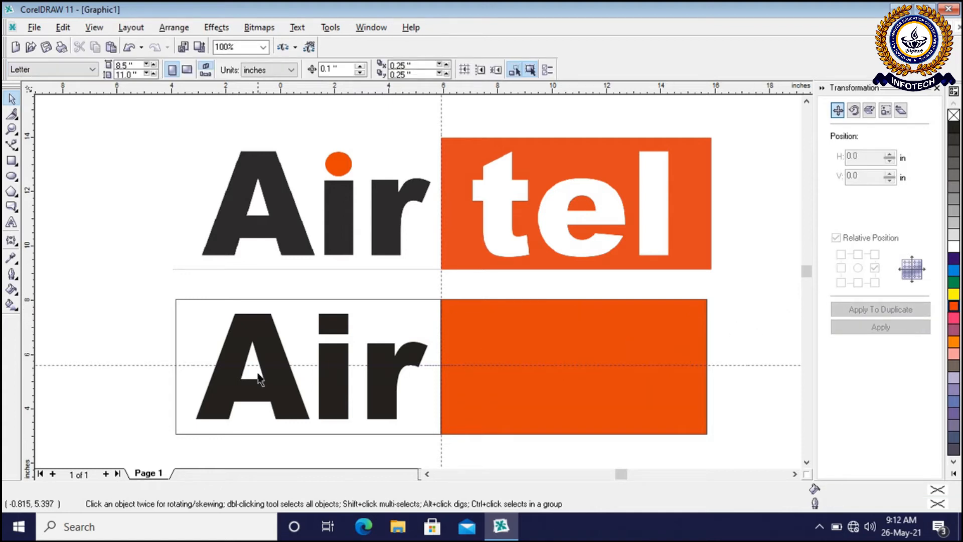
Duplicate the Air text in place and move the copy 8.528 inches horizontally using the right-middle relative position
left_click(333, 403)
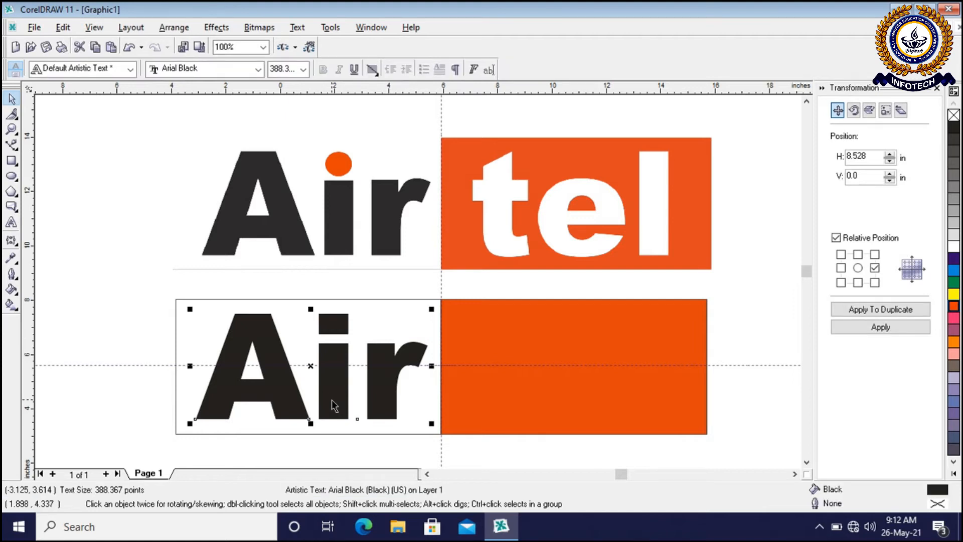
left_click(858, 268)
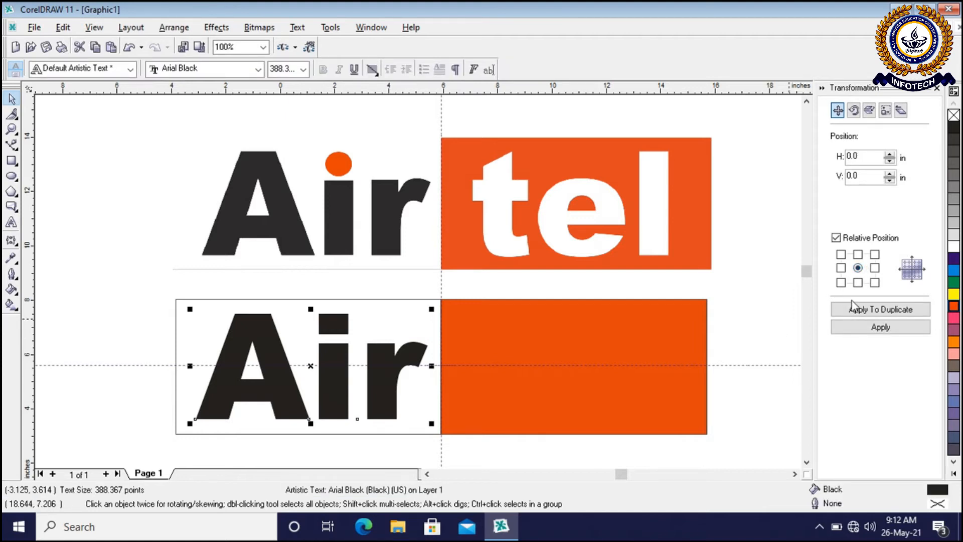
left_click(873, 309)
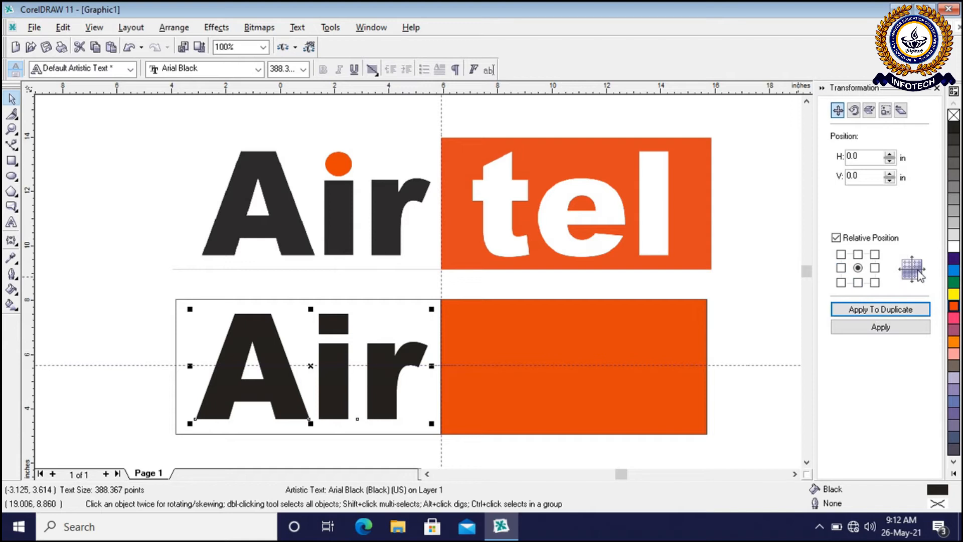
left_click(874, 268)
left_click(870, 332)
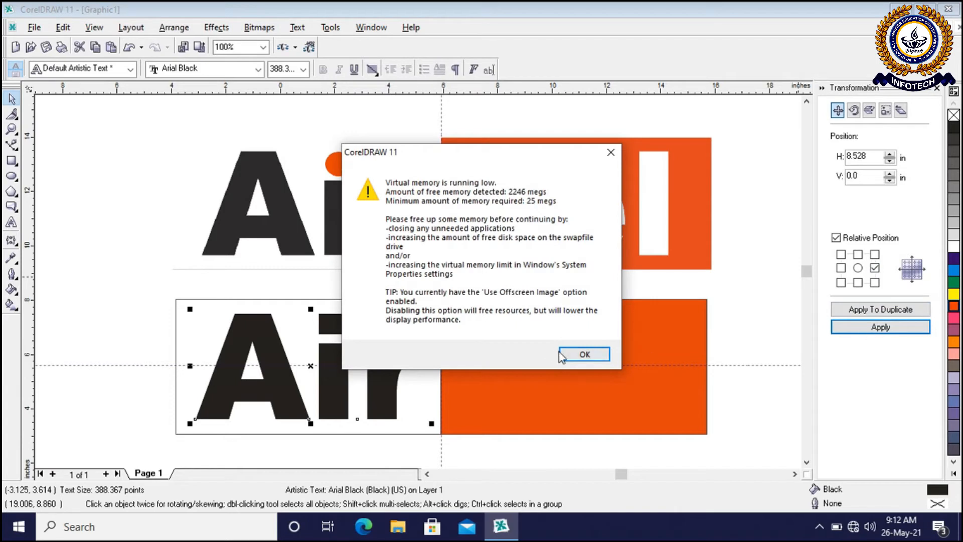
left_click(583, 354)
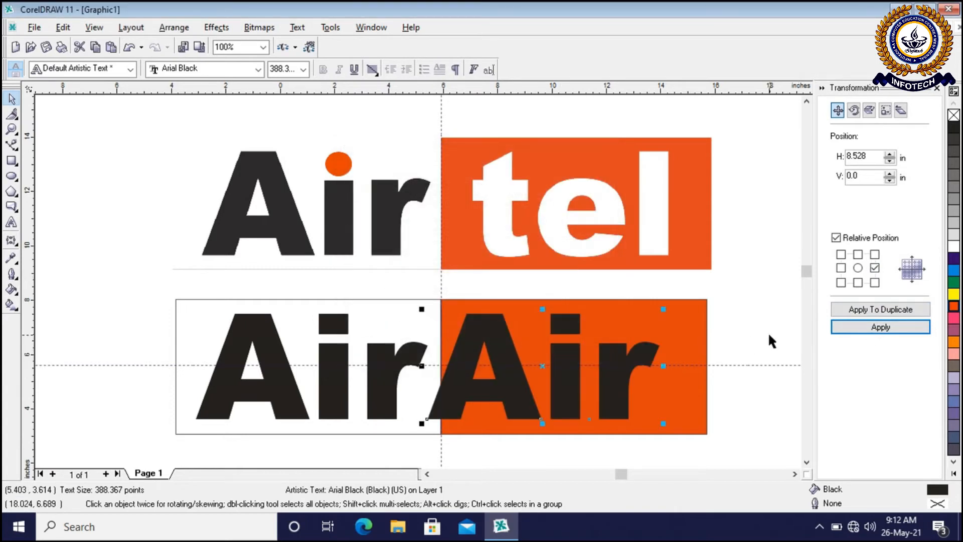
Move the Air copy about 1.2 inches further right inside the orange half and close the Transformation docker
left_click(751, 333)
left_click_drag(613, 377, 646, 377)
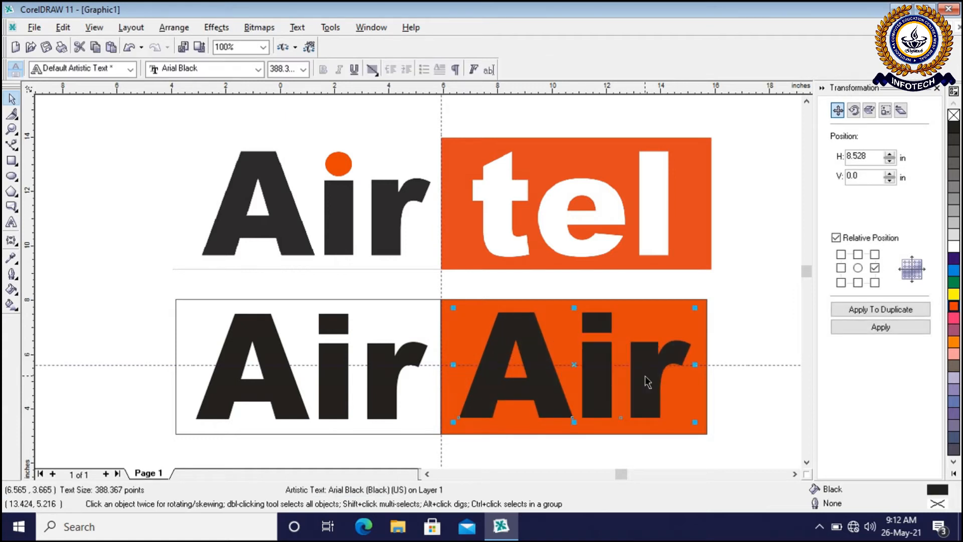
left_click(728, 408)
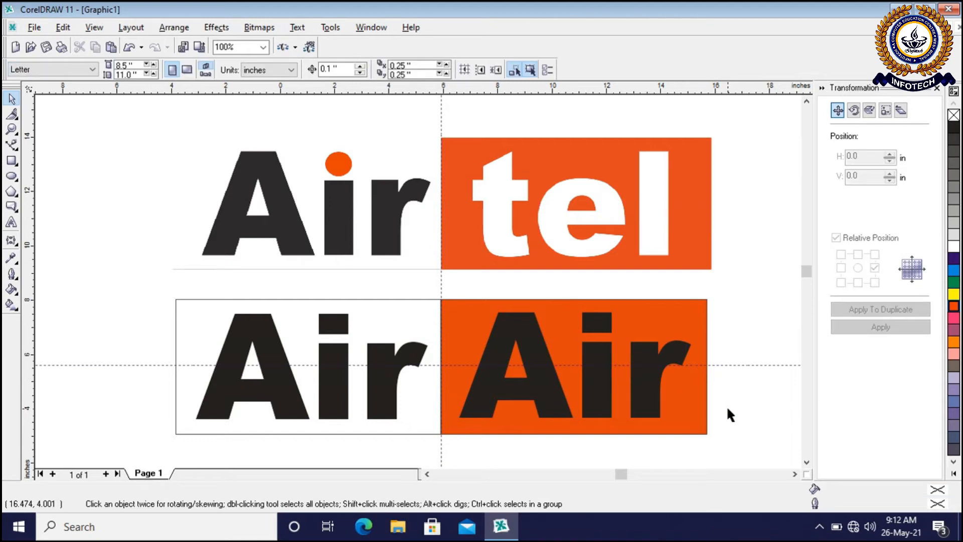
left_click(937, 88)
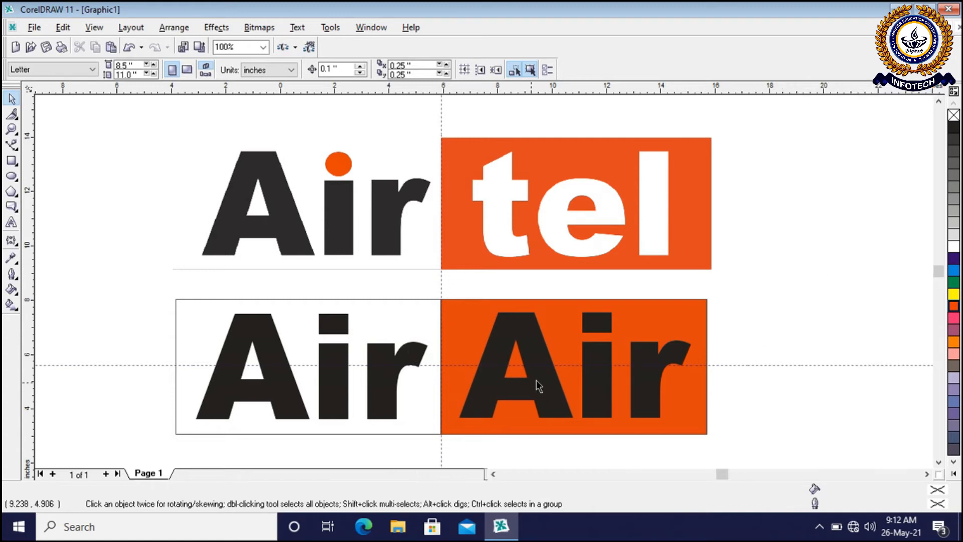
Replace the letters of the Air copy on the orange half with tel using the Text tool
left_click(759, 395)
left_click(657, 412)
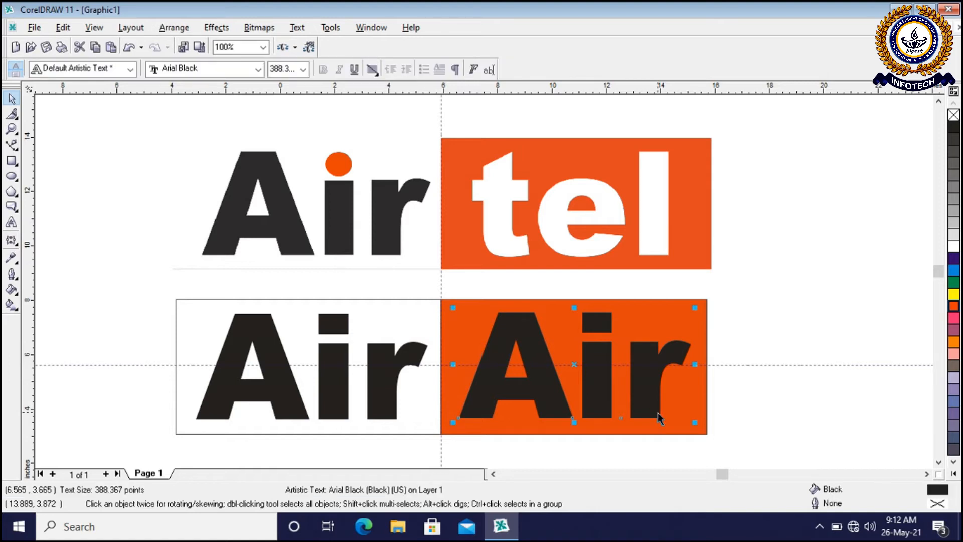
left_click(11, 223)
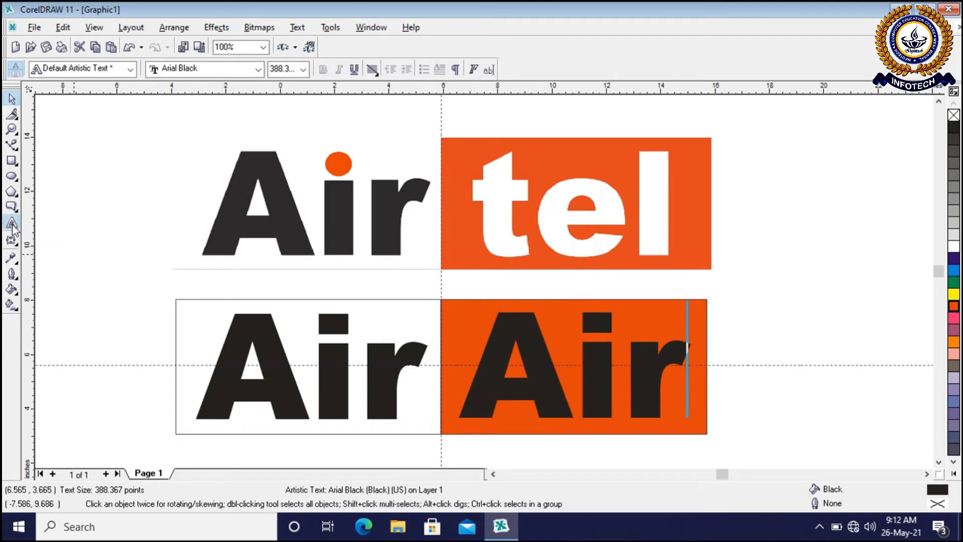
key("BackSpace")
key("Return")
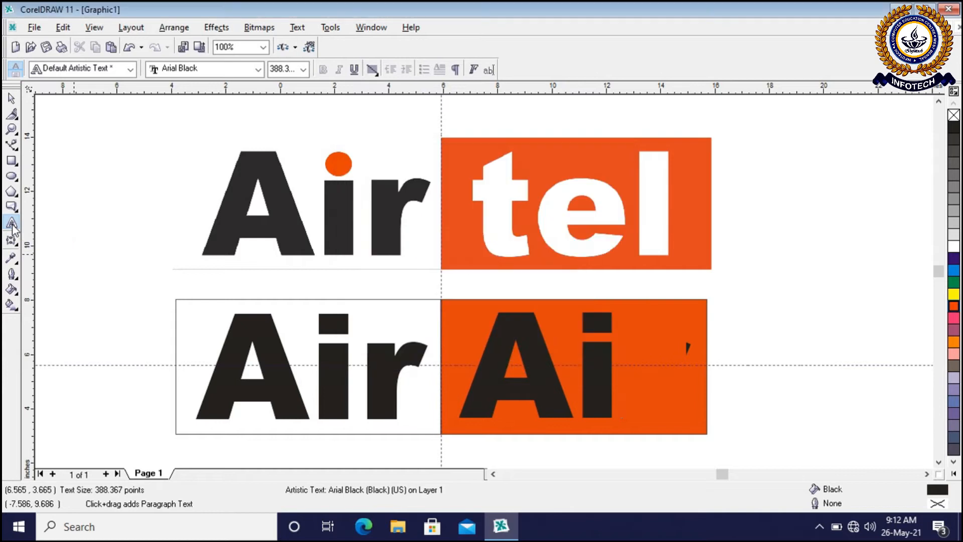
key("BackSpace")
key("BackSpace")
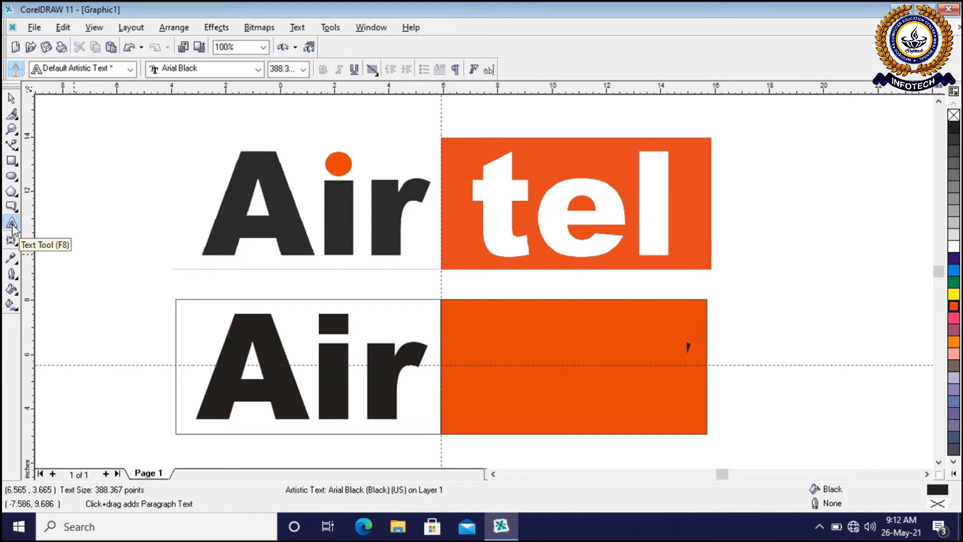
type("te")
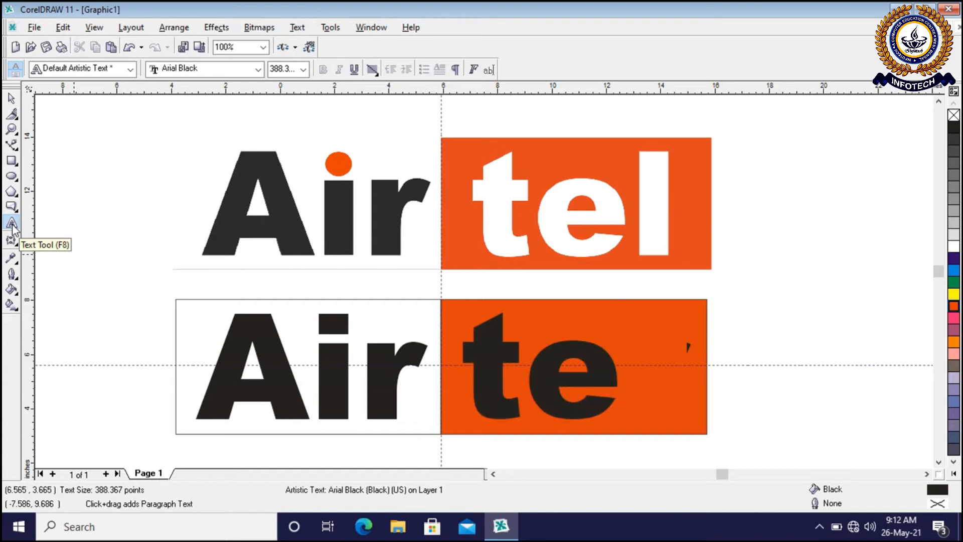
type("l")
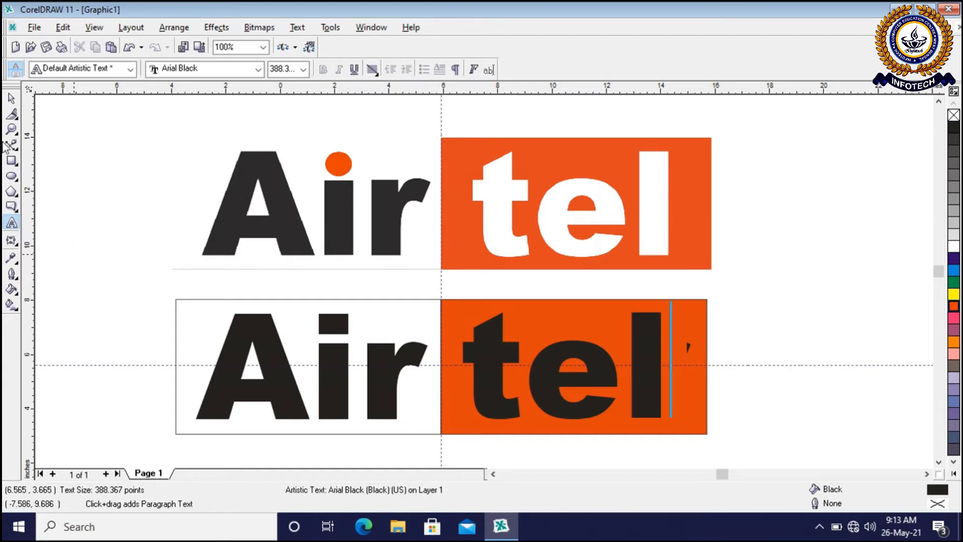
left_click(12, 99)
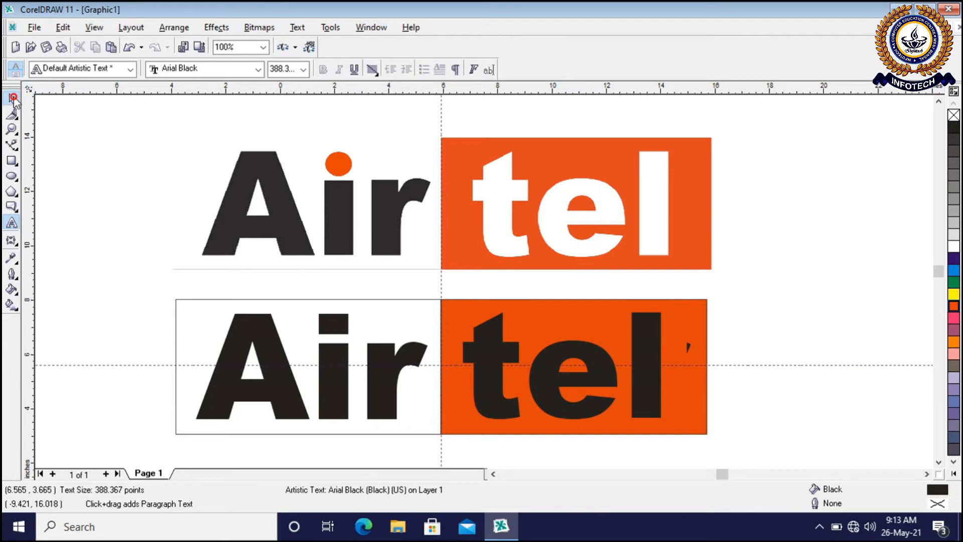
left_click(751, 271)
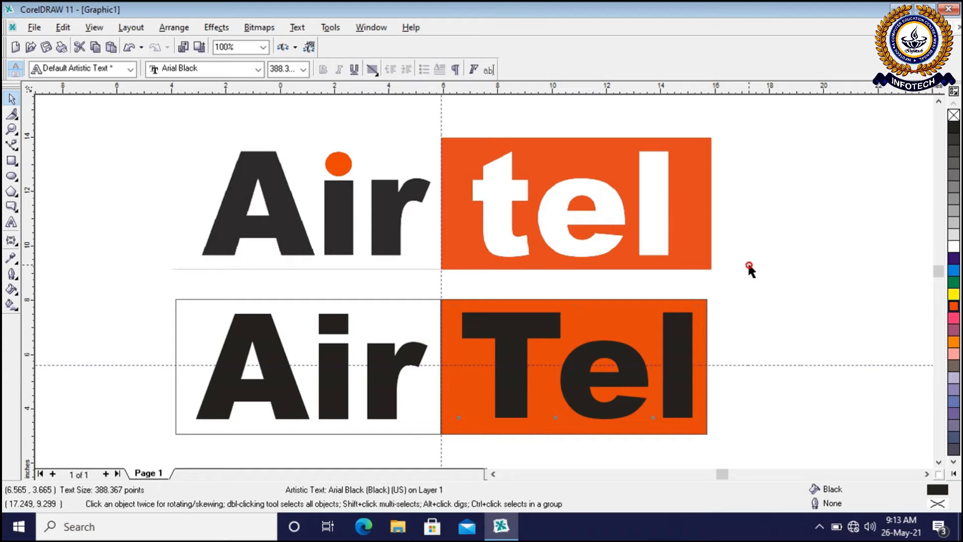
Change the case of the text on the orange half to lowercase
left_click(671, 358)
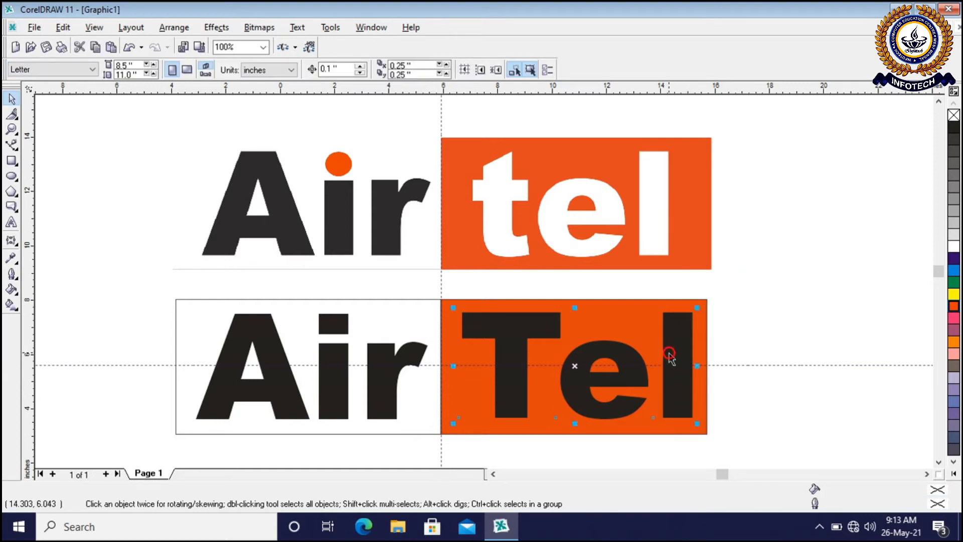
left_click(300, 29)
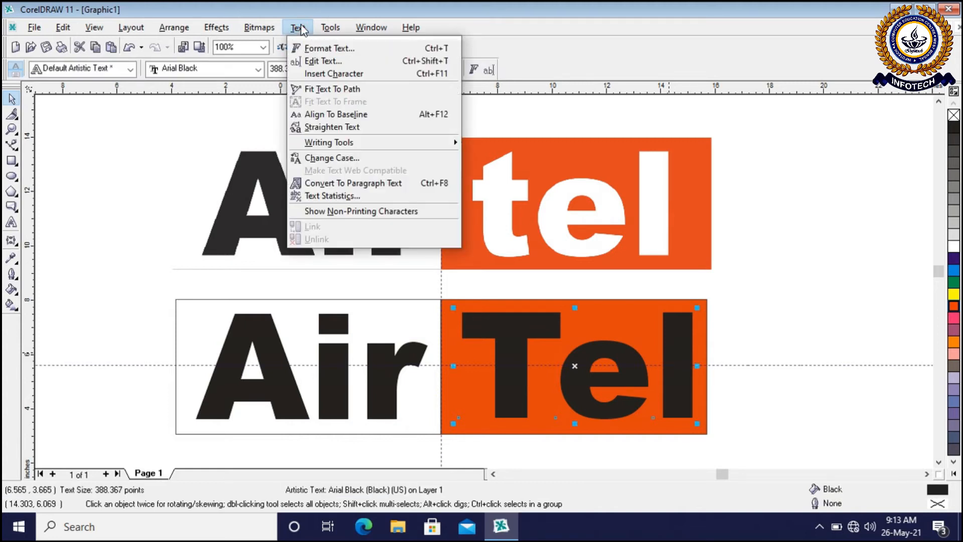
left_click(321, 157)
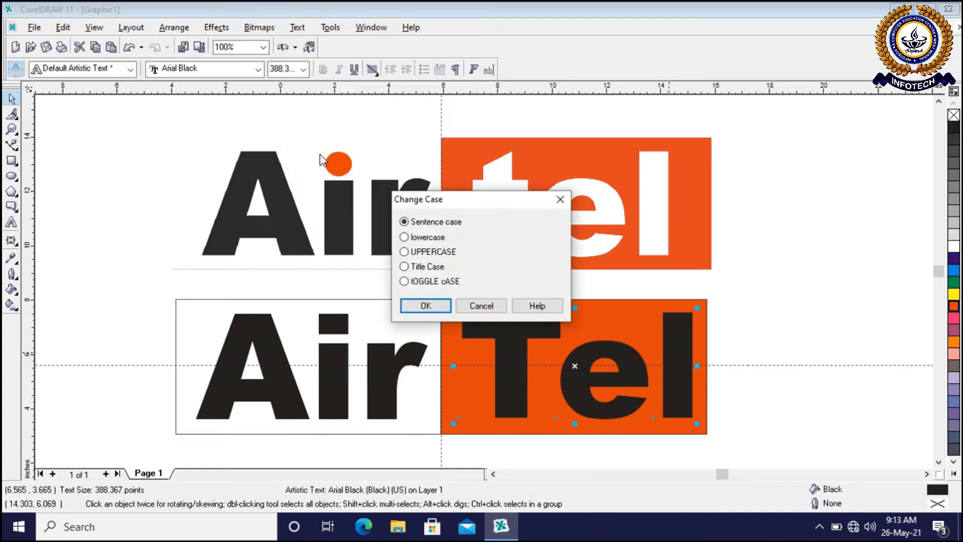
left_click(404, 237)
left_click(426, 305)
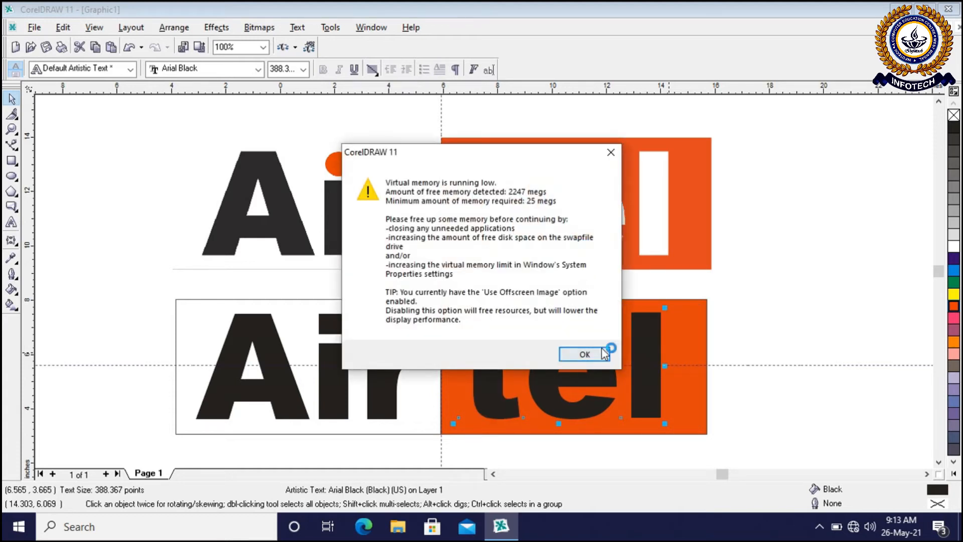
left_click(584, 355)
left_click(780, 325)
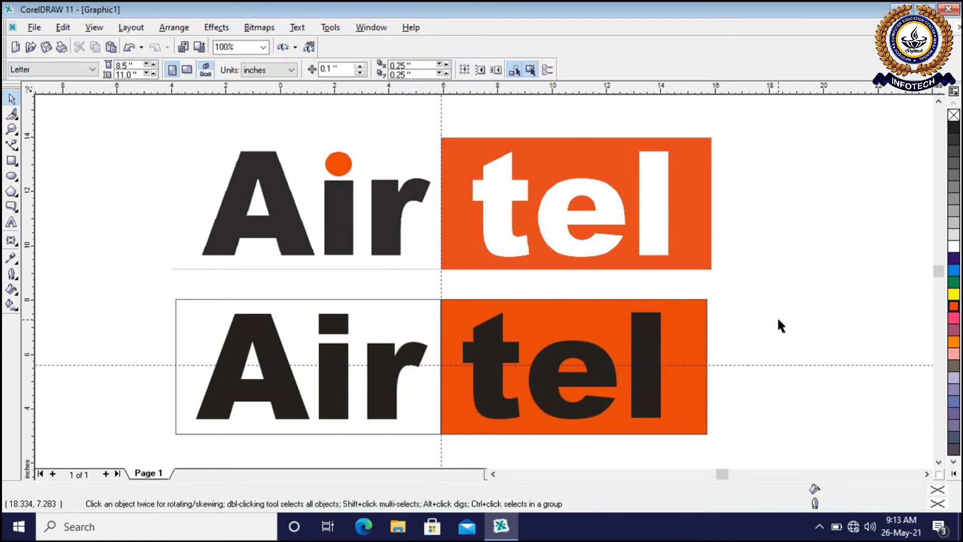
Fill the tel text on the orange half with white
scroll(460, 275, "down", 4)
scroll(460, 275, "up", 2)
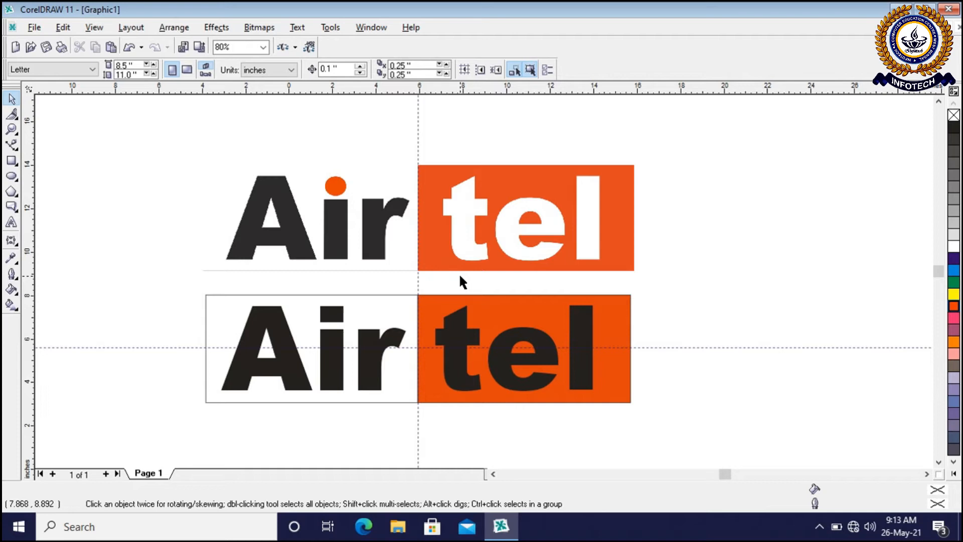
left_click(576, 391)
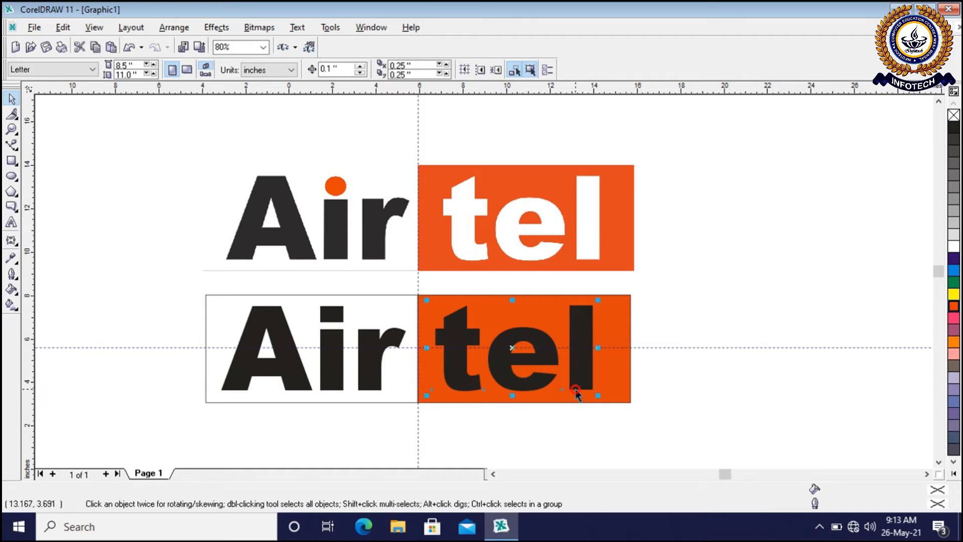
left_click(953, 248)
left_click(774, 328)
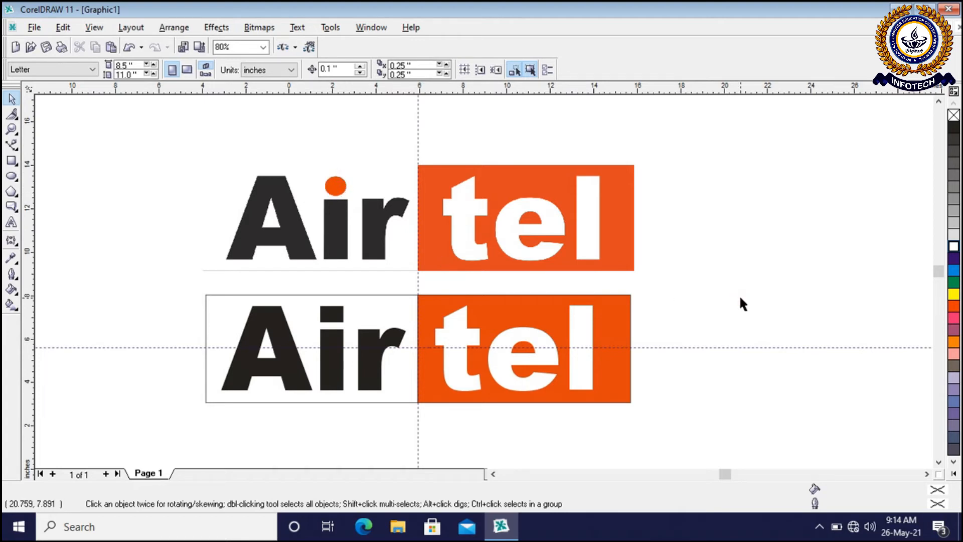
scroll(230, 383, "up", 1)
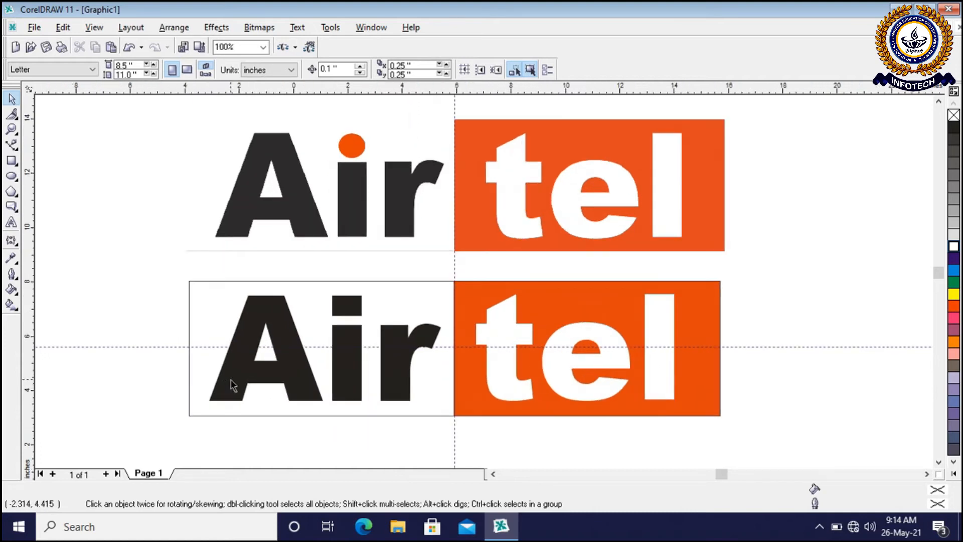
left_click(351, 346)
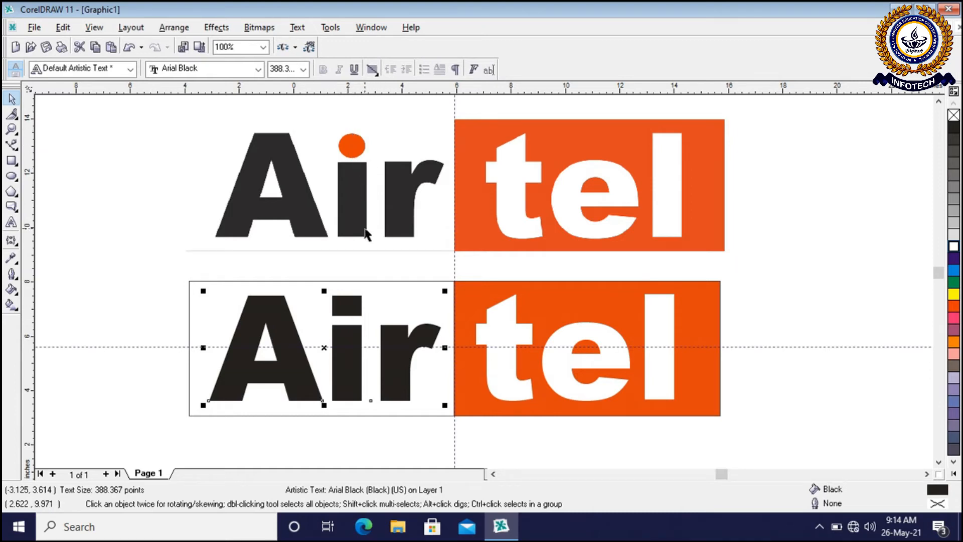
left_click(829, 320)
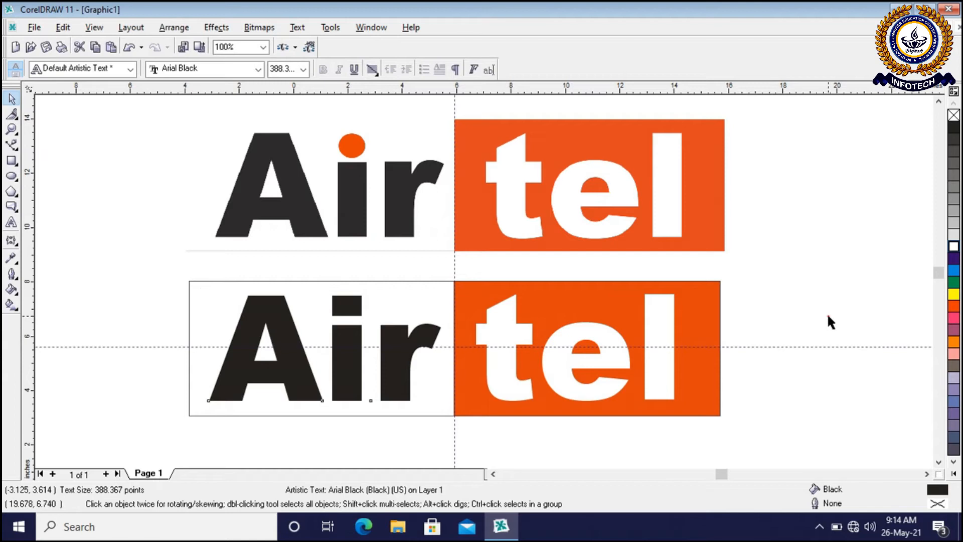
left_click(356, 405)
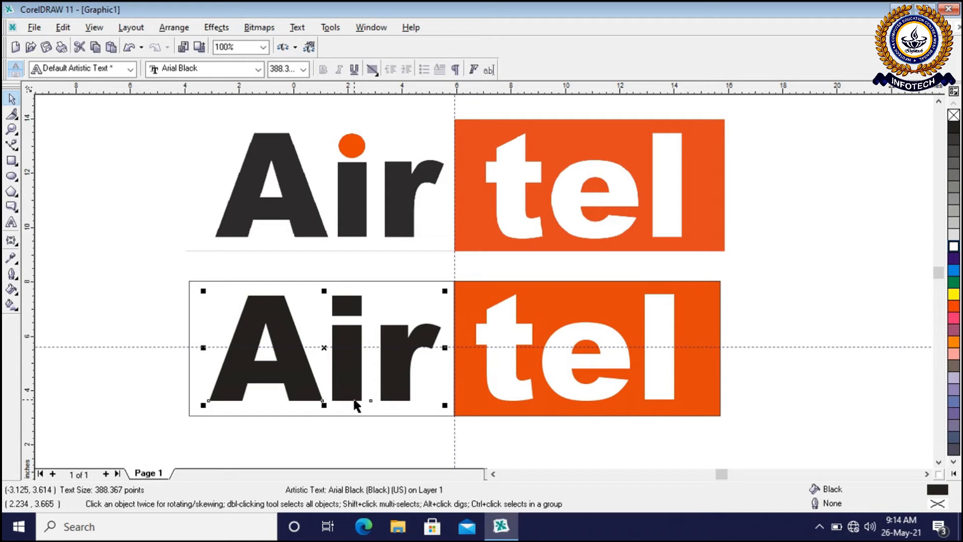
left_click(277, 31)
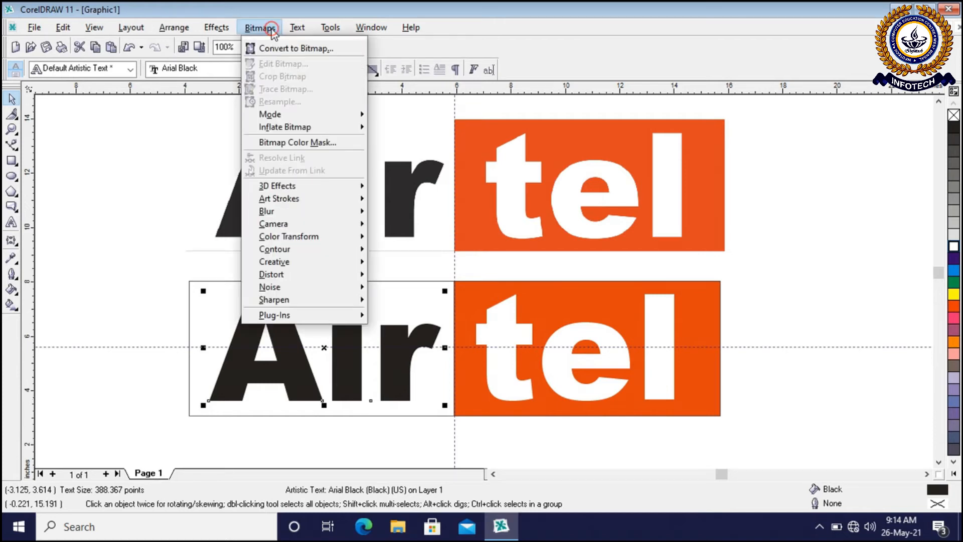
mouse_move(299, 33)
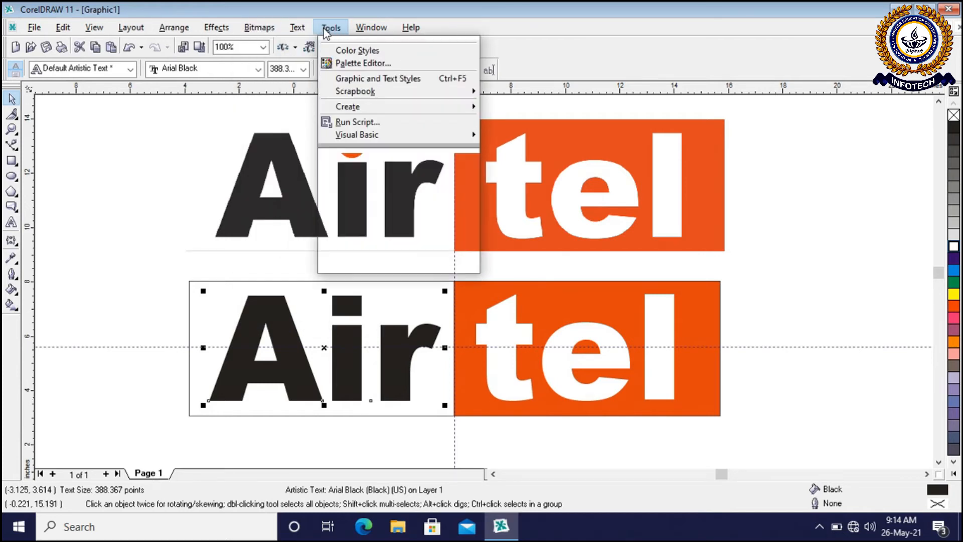
mouse_move(217, 31)
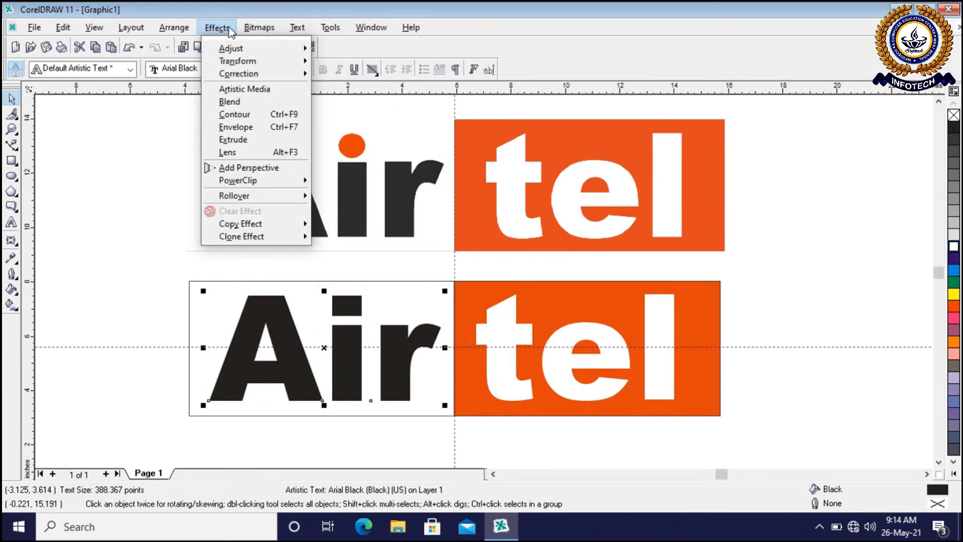
left_click(776, 271)
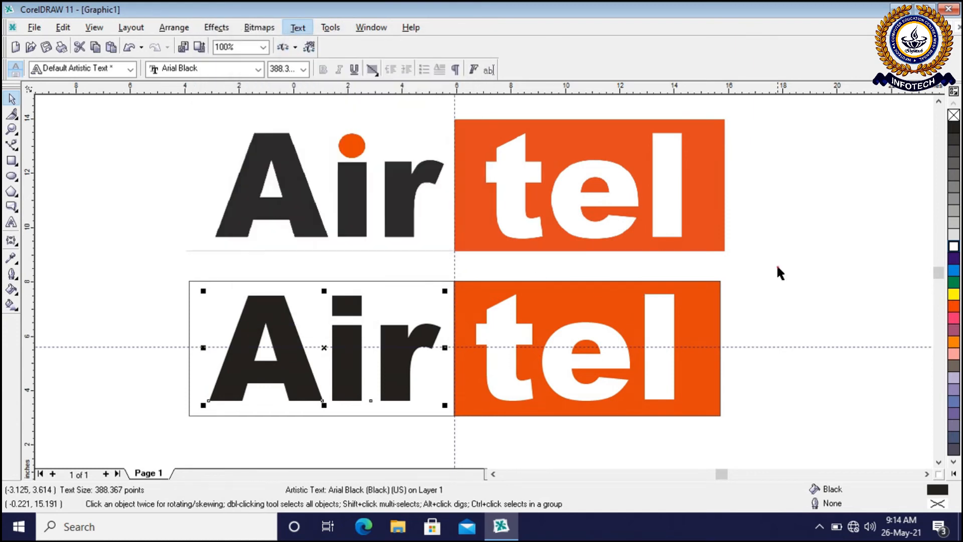
Break the black Air artistic text in the lower logo apart into separate letters
left_click(390, 392)
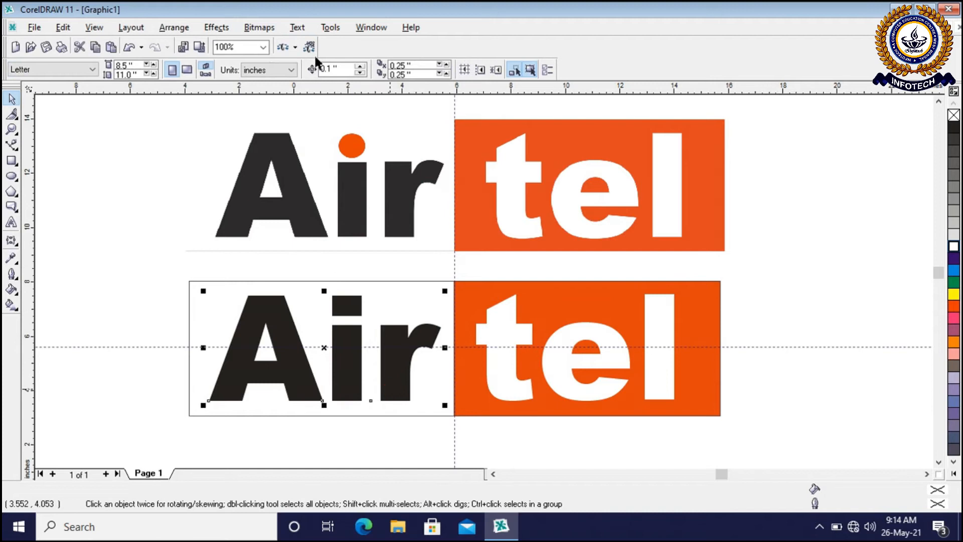
left_click(333, 29)
mouse_move(298, 30)
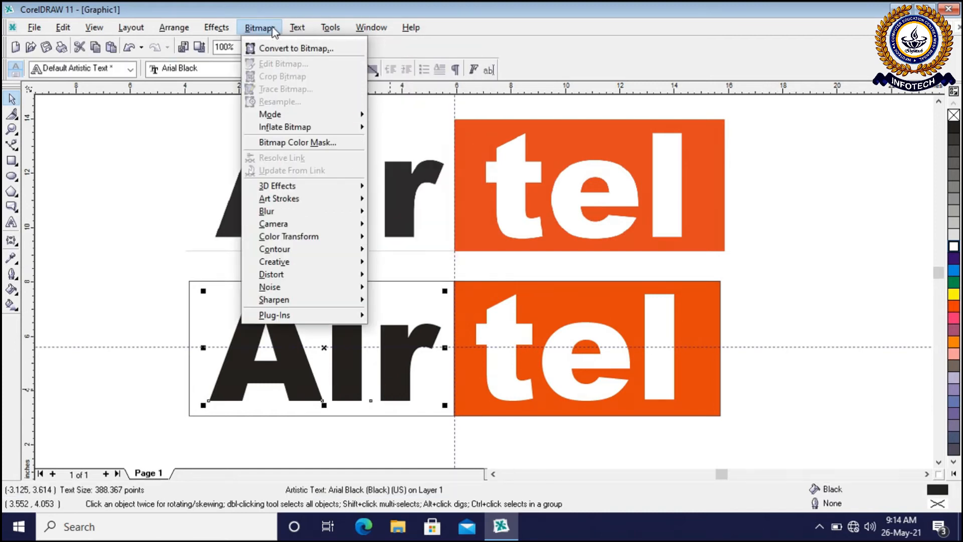
mouse_move(221, 28)
mouse_move(172, 31)
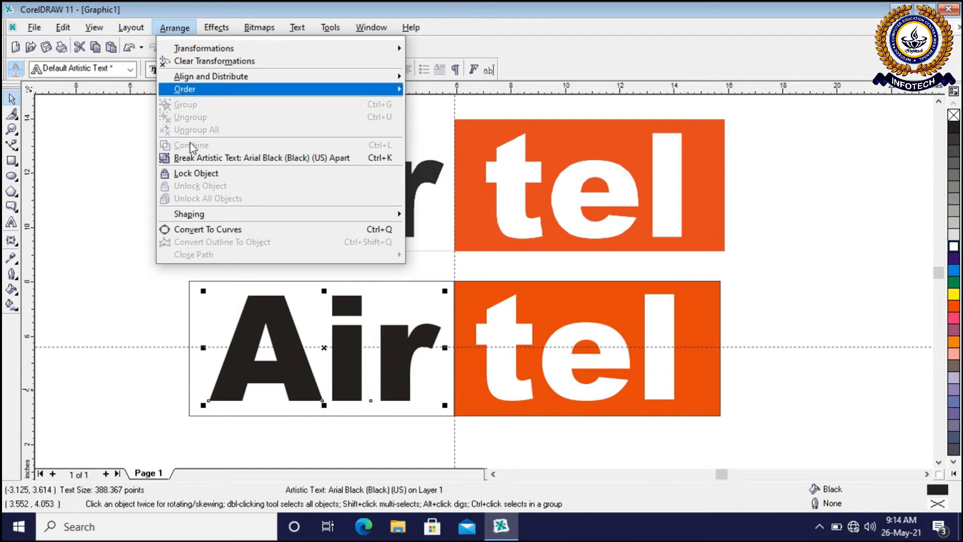
left_click(215, 158)
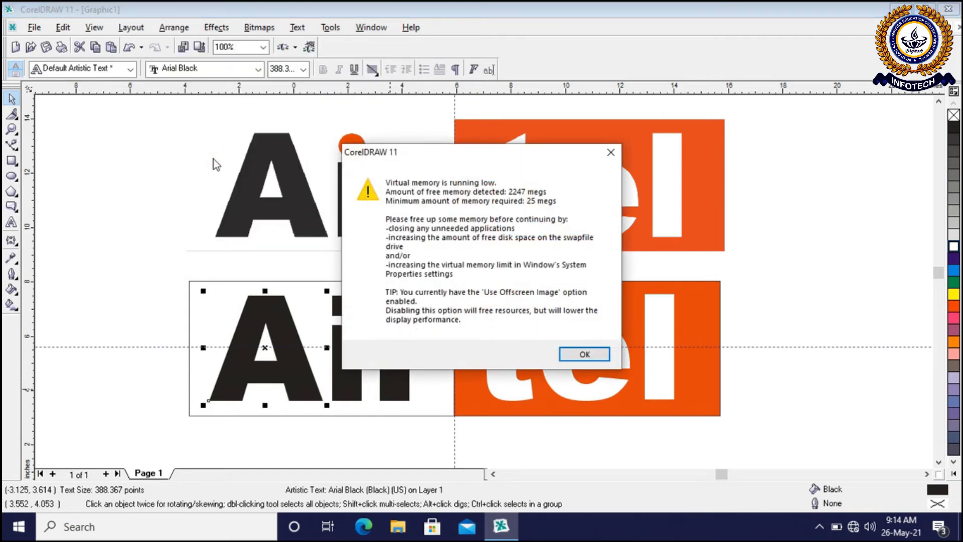
Dismiss the memory warning and check that A, i and r in the lower logo can be selected individually
left_click(584, 355)
left_click(845, 282)
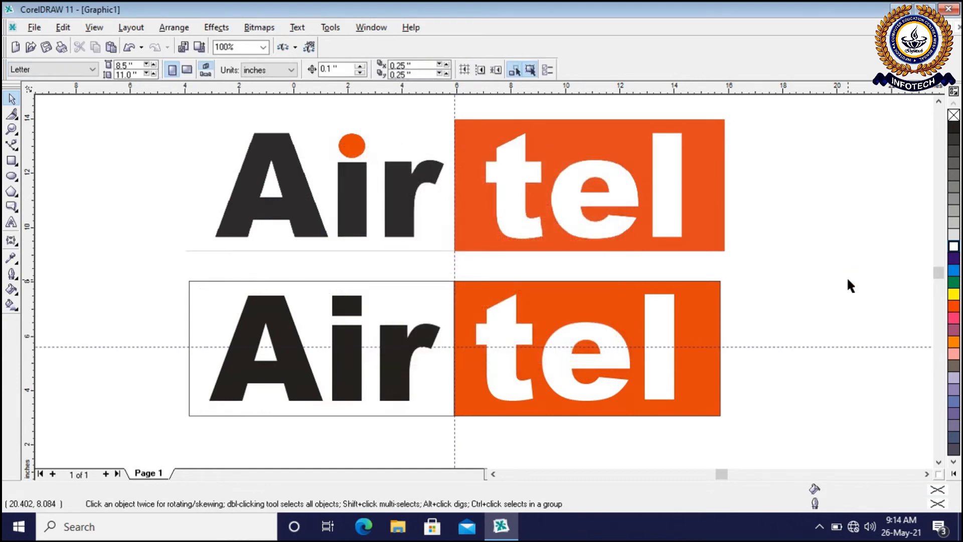
left_click(289, 394)
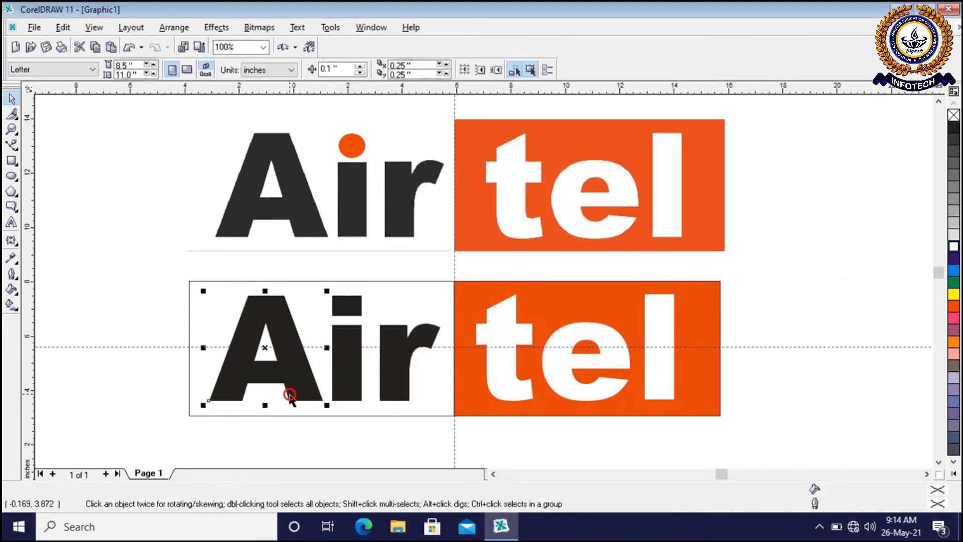
left_click(342, 400)
left_click(395, 400)
left_click(515, 400)
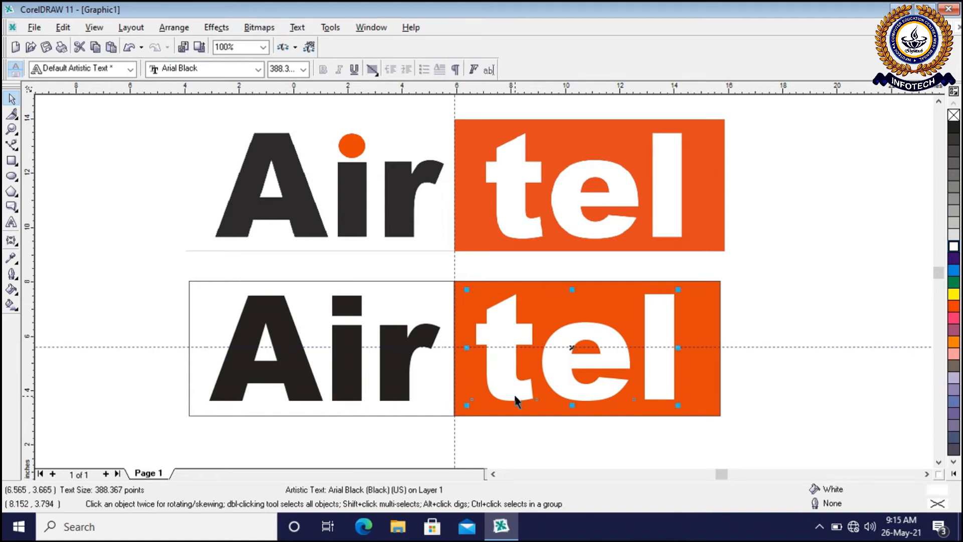
left_click(835, 303)
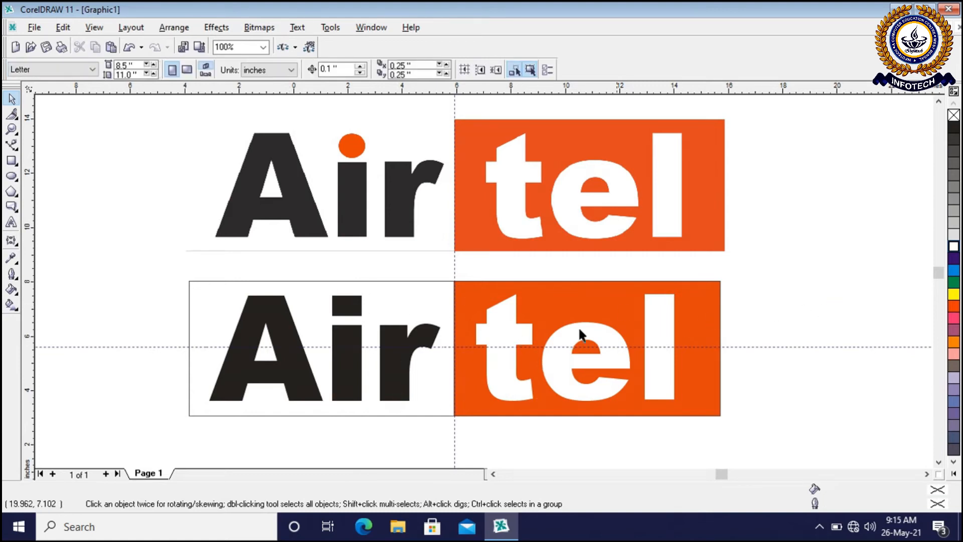
left_click(348, 383)
left_click(385, 385)
left_click(305, 392)
left_click(300, 432)
Frame the stem of the lower logo's i with guidelines along its baseline, its top edge and both vertical sides
left_click_drag(143, 347, 150, 401)
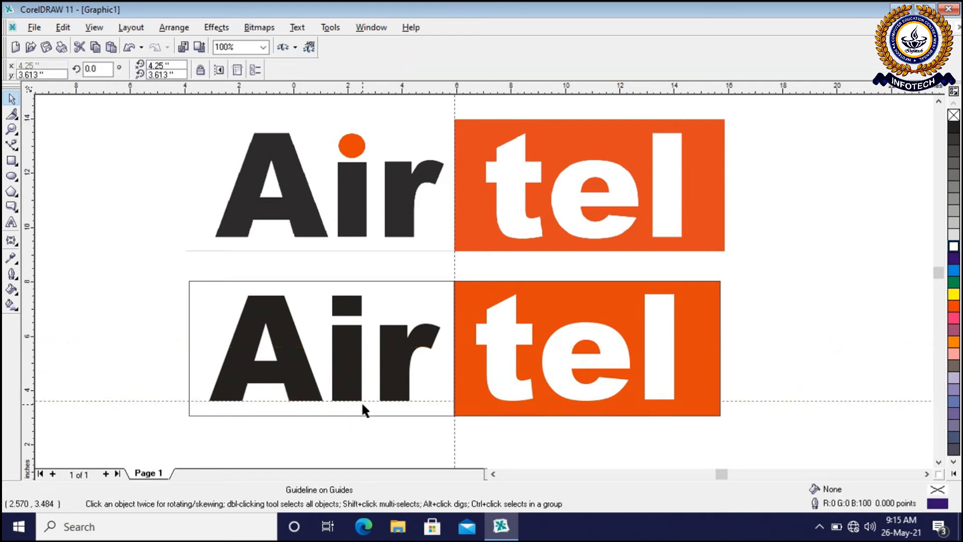
left_click_drag(310, 91, 279, 326)
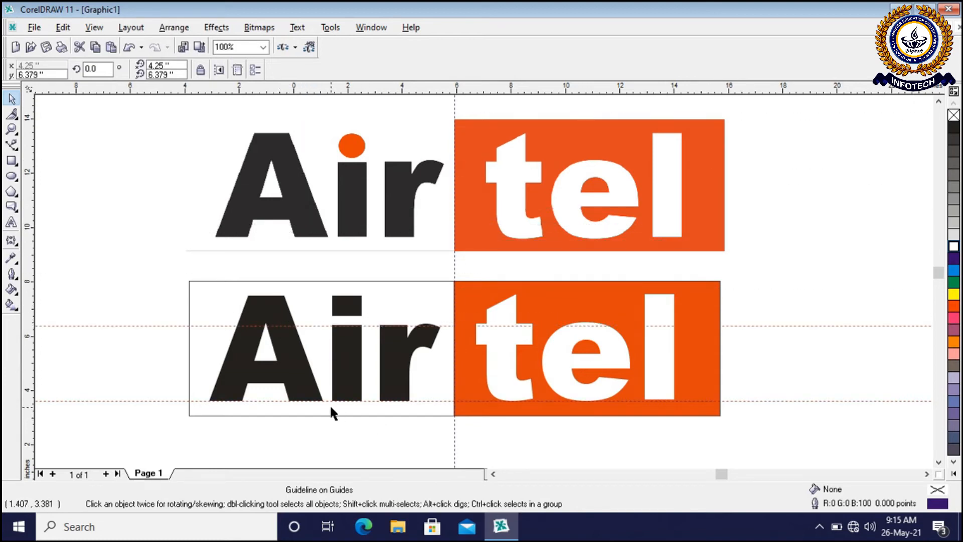
scroll(329, 405, "up", 1)
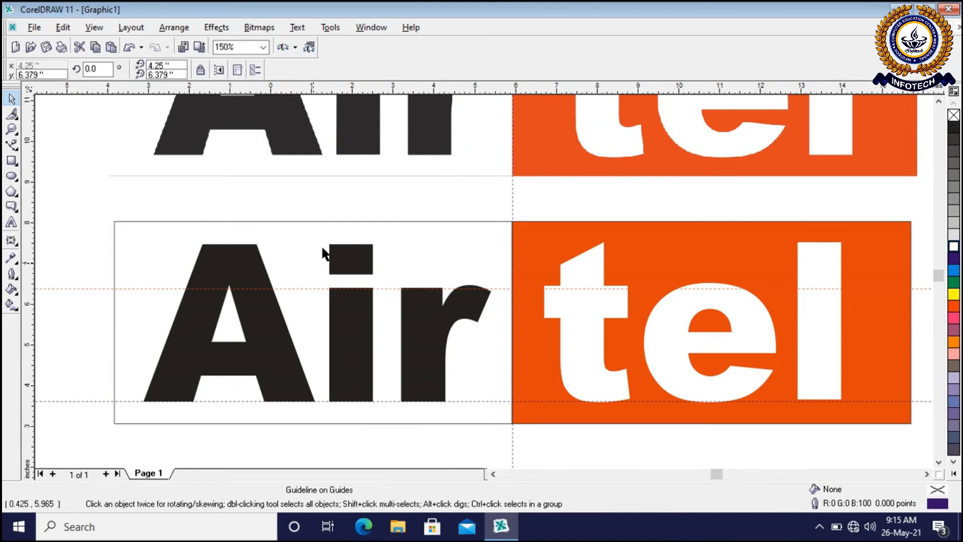
left_click_drag(28, 201, 329, 284)
left_click_drag(33, 291, 374, 330)
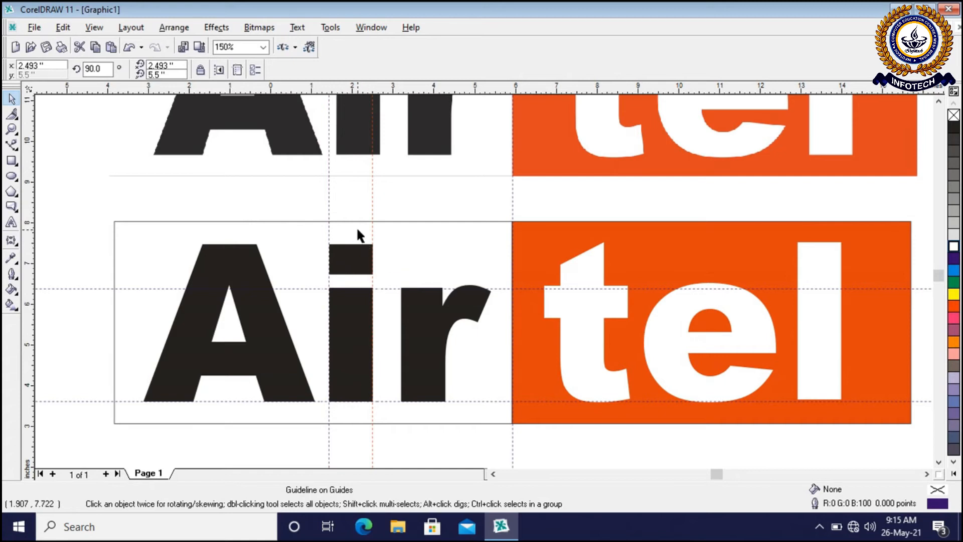
Add horizontal guidelines along the top and bottom of the dot of the lower logo's i
left_click_drag(91, 90, 81, 242)
left_click_drag(89, 92, 86, 273)
left_click(94, 204)
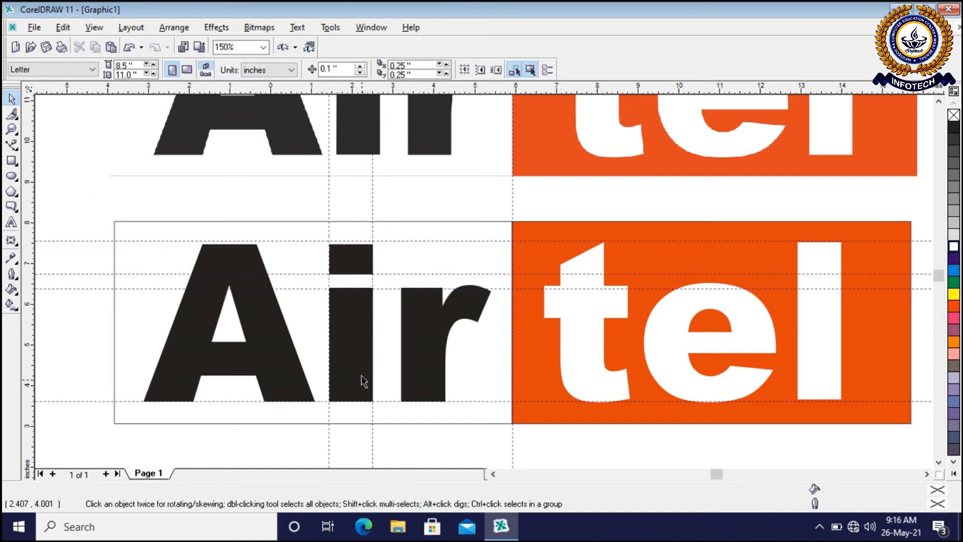
Delete the separate letter i from the lower logo
left_click(364, 348)
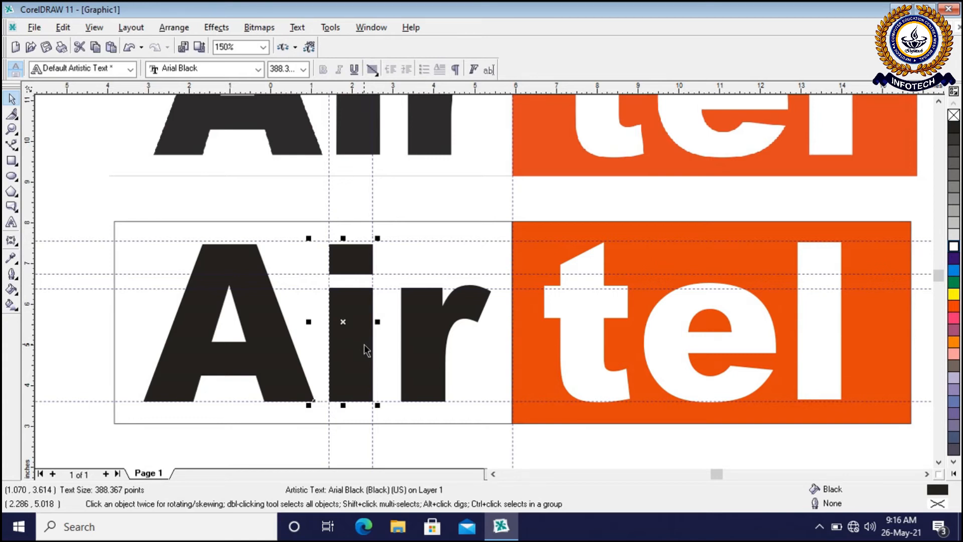
key("Delete")
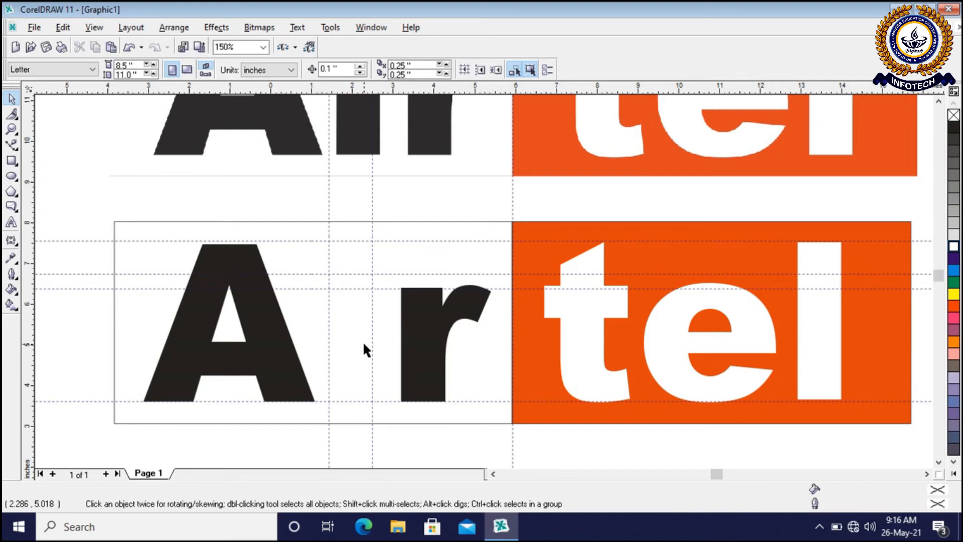
Show the set of curve drawing tools that includes the Bezier tool
left_click(19, 152)
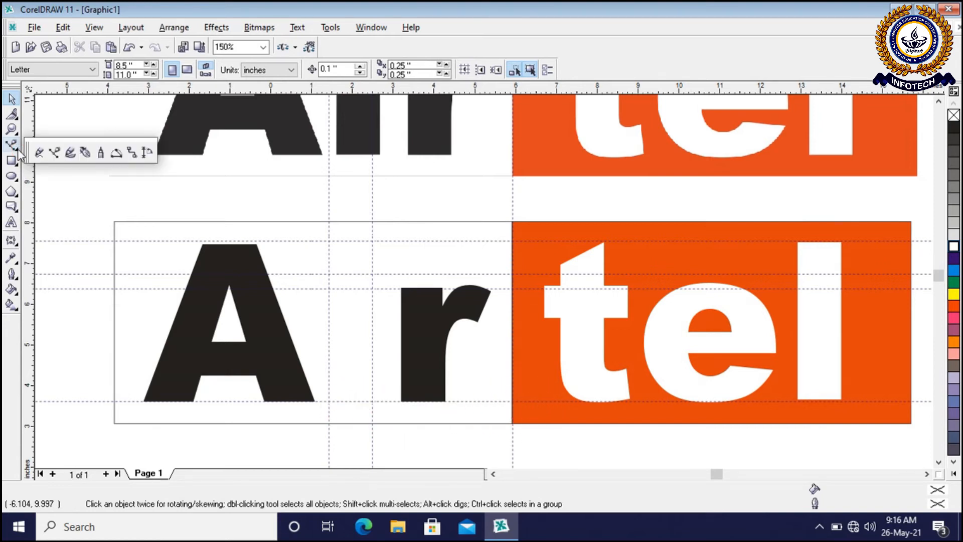
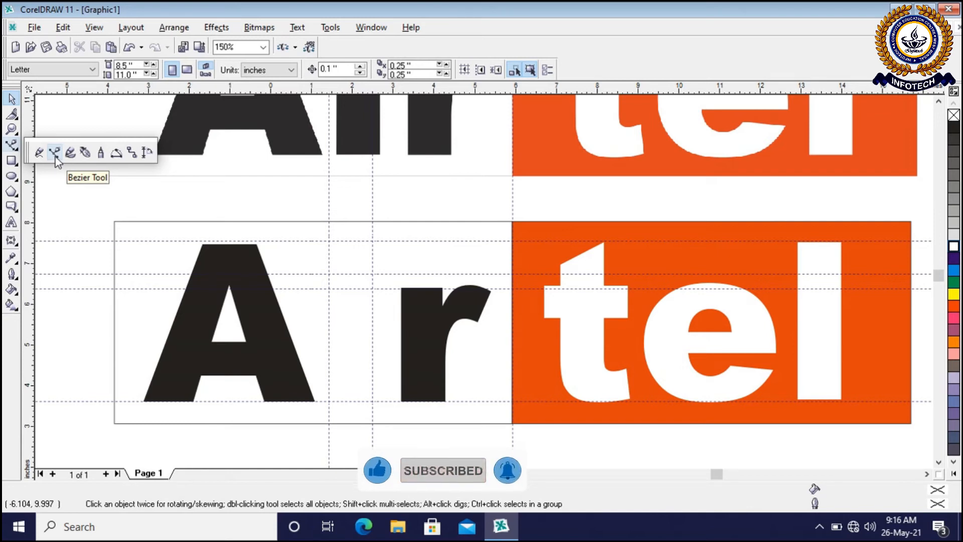
Draw the top edge of the lower logo's i stem with the Pen tool, about 1.07 inches long between the two vertical guidelines
left_click(85, 153)
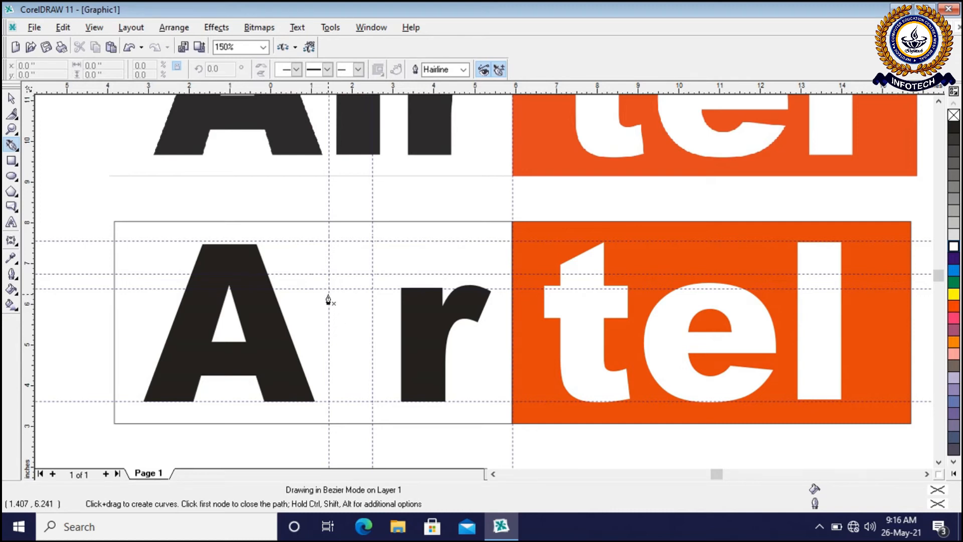
scroll(327, 299, "up", 1)
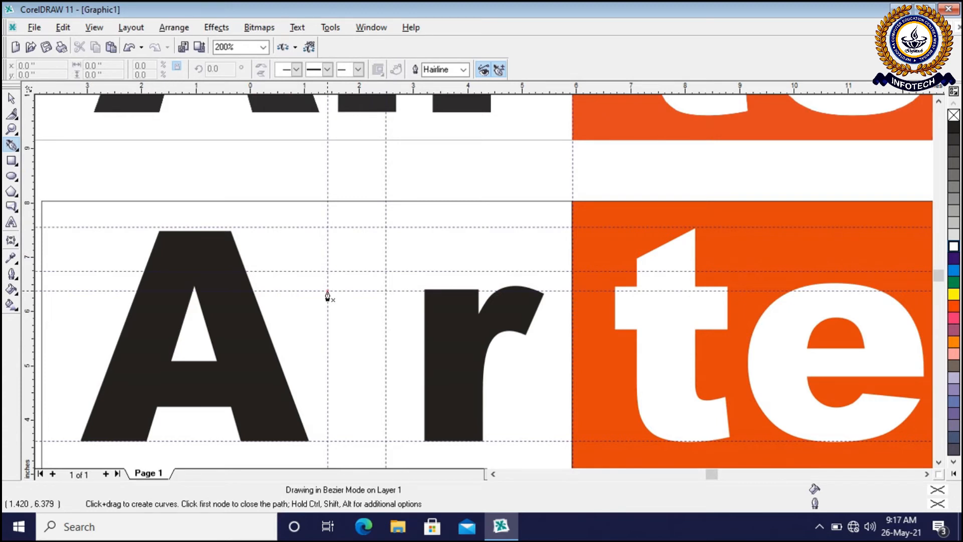
left_click(328, 296)
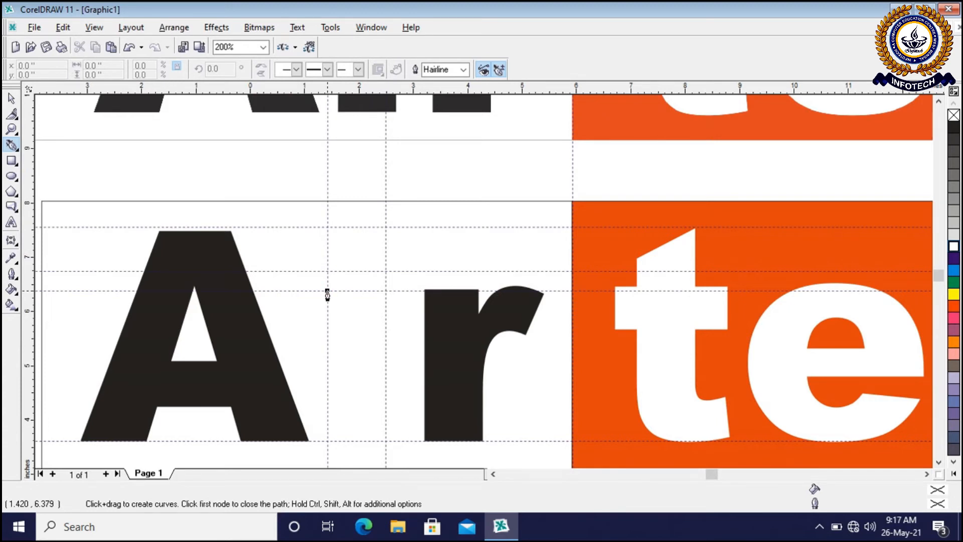
scroll(386, 296, "up", 2)
left_click(385, 290)
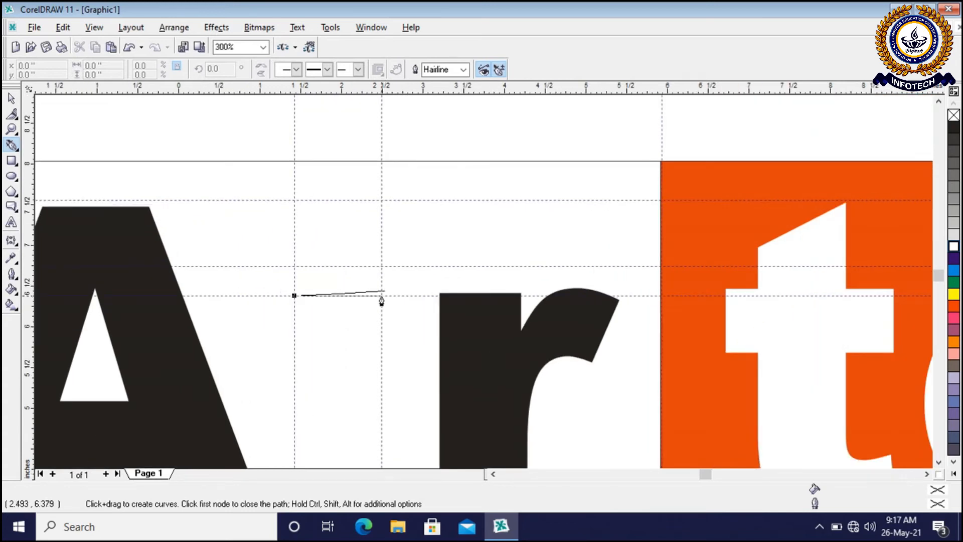
left_click(381, 296)
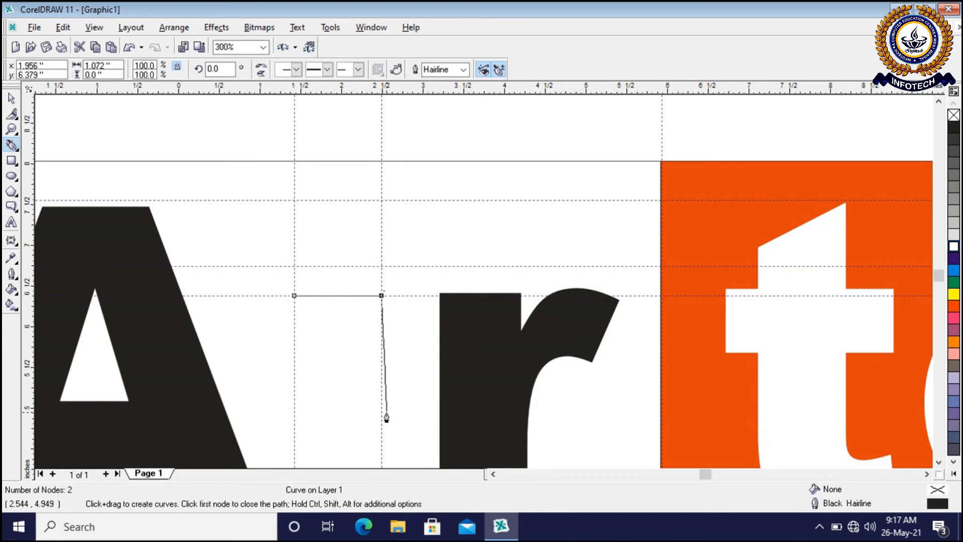
scroll(386, 418, "down", 2)
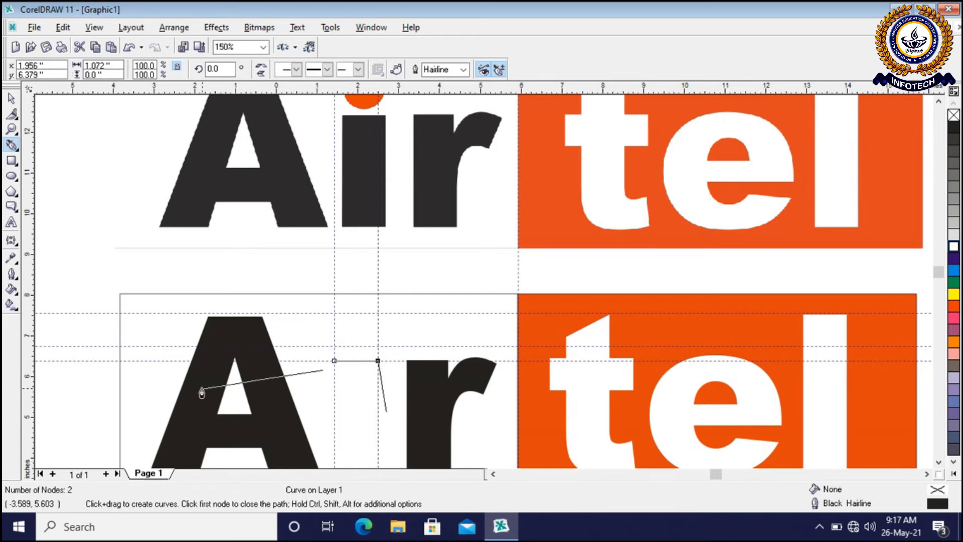
Continue the Pen path from the edge's right end along the guidelines into a closed stem outline about 1.09 by 2.77 inches
left_click(12, 129)
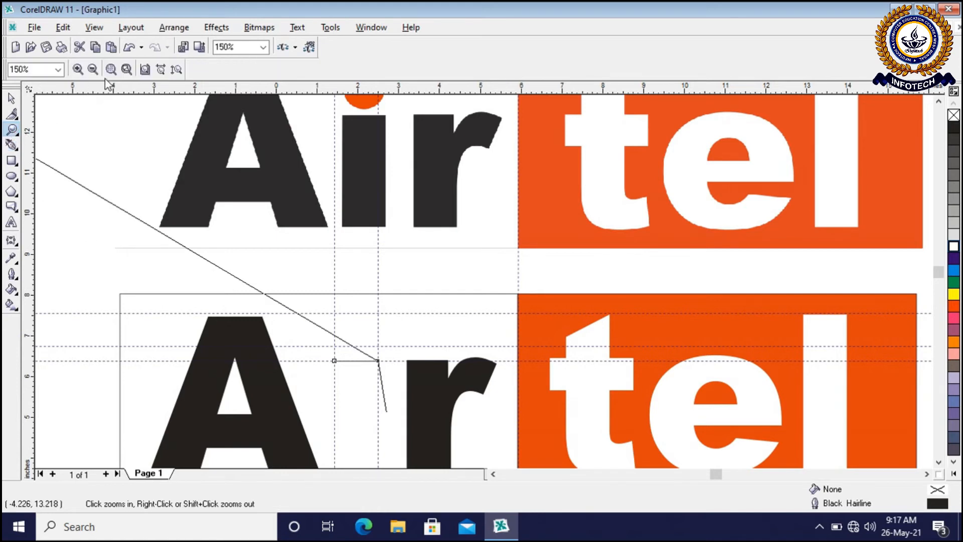
left_click(93, 69)
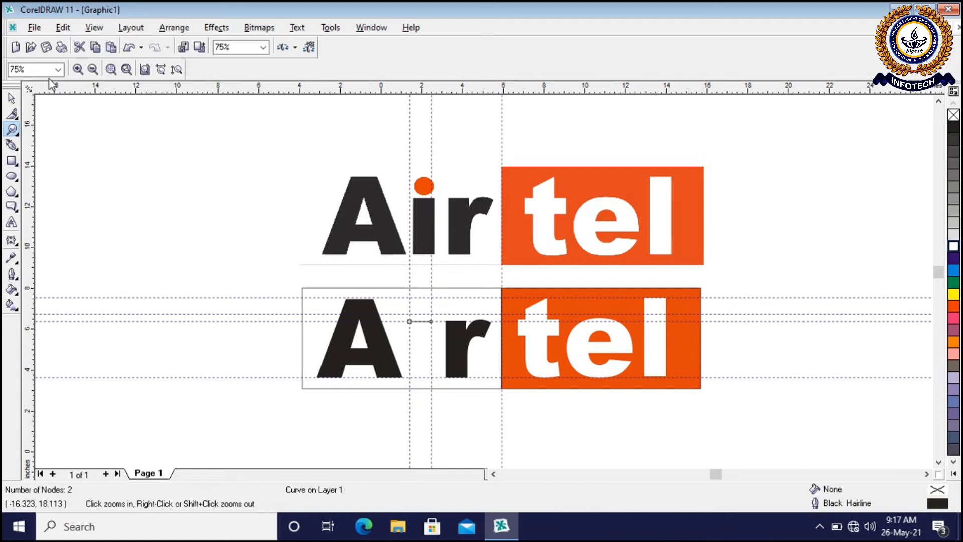
left_click(79, 69)
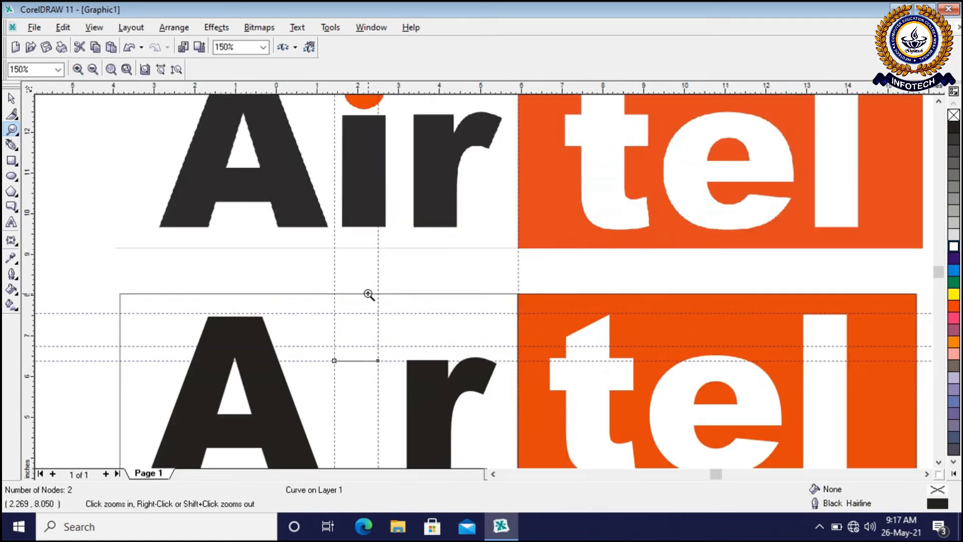
left_click(939, 462)
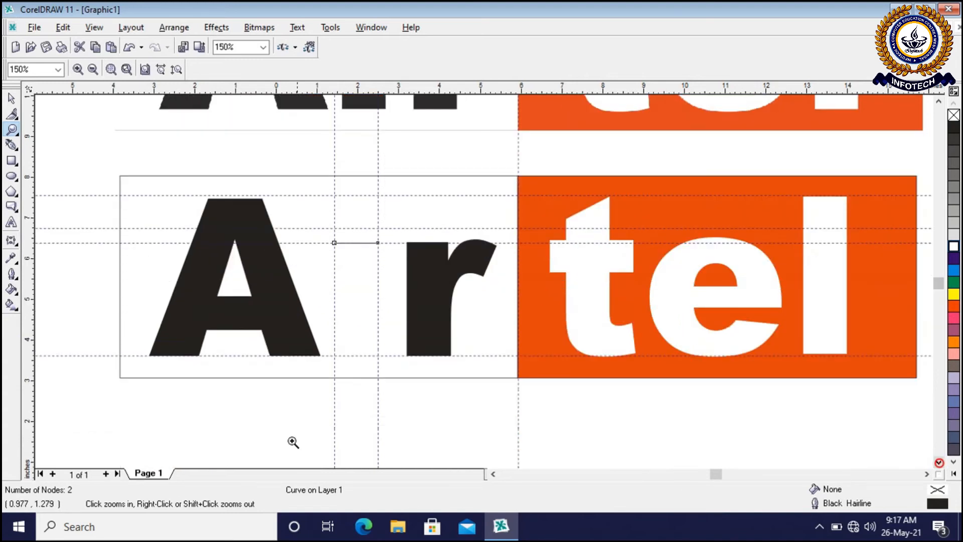
left_click(12, 145)
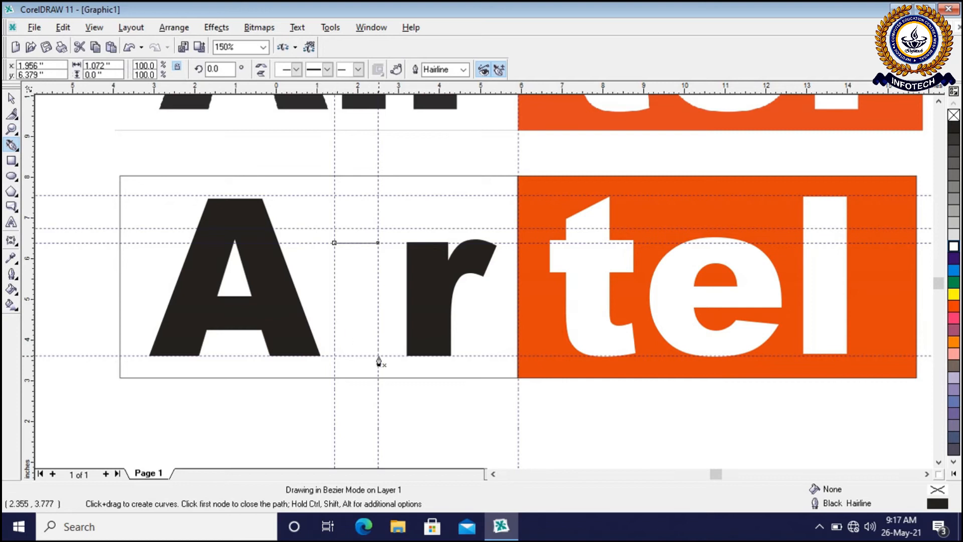
left_click(378, 246)
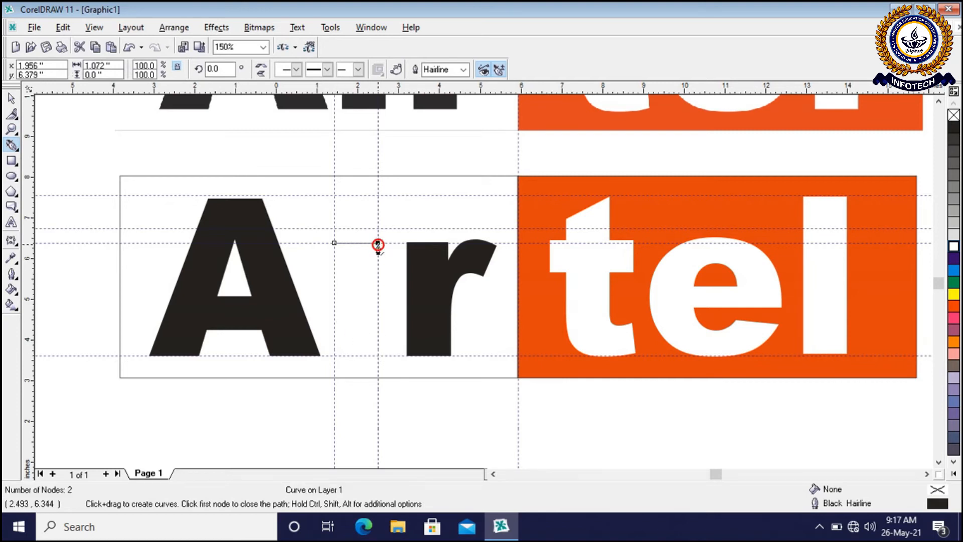
left_click(378, 358)
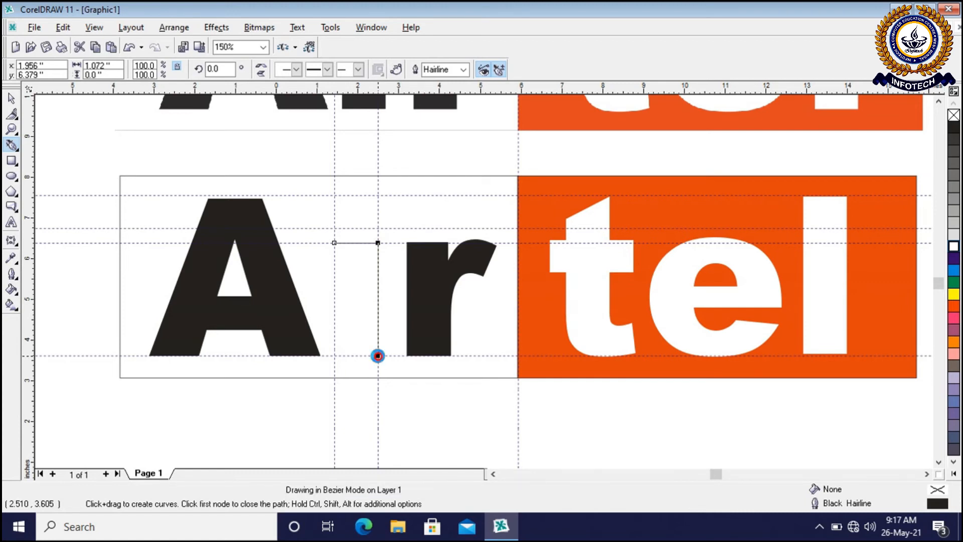
left_click(333, 356)
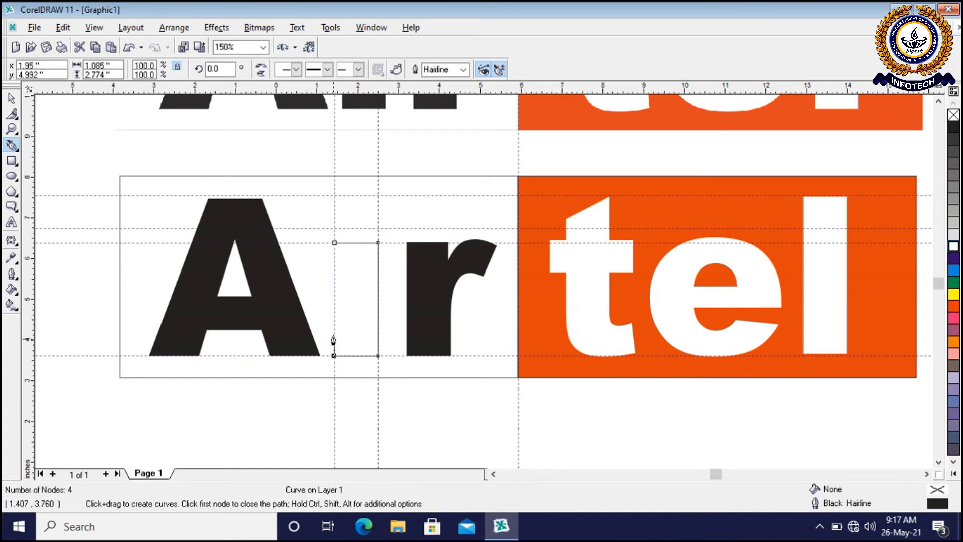
left_click(334, 244)
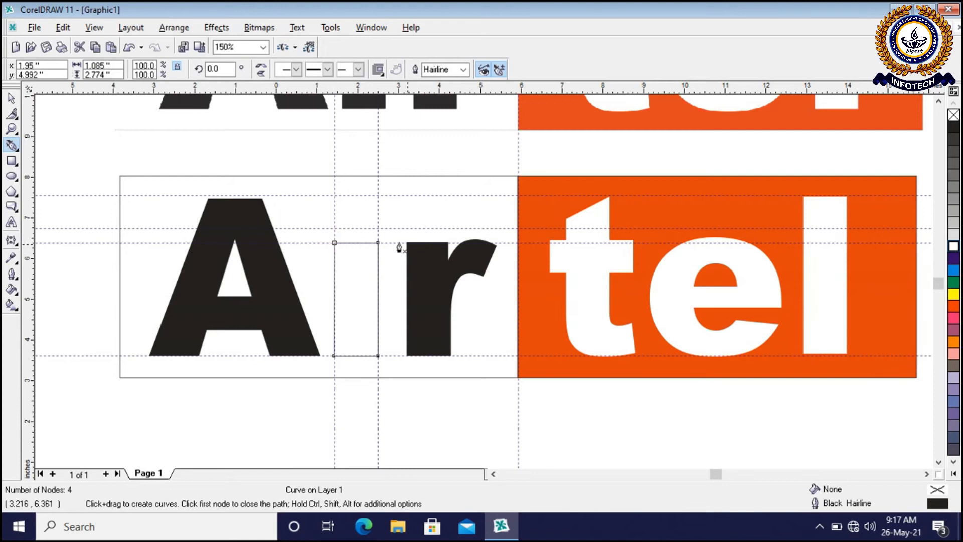
Delete the stem outline drawn with the Pen tool between A and r
left_click(11, 98)
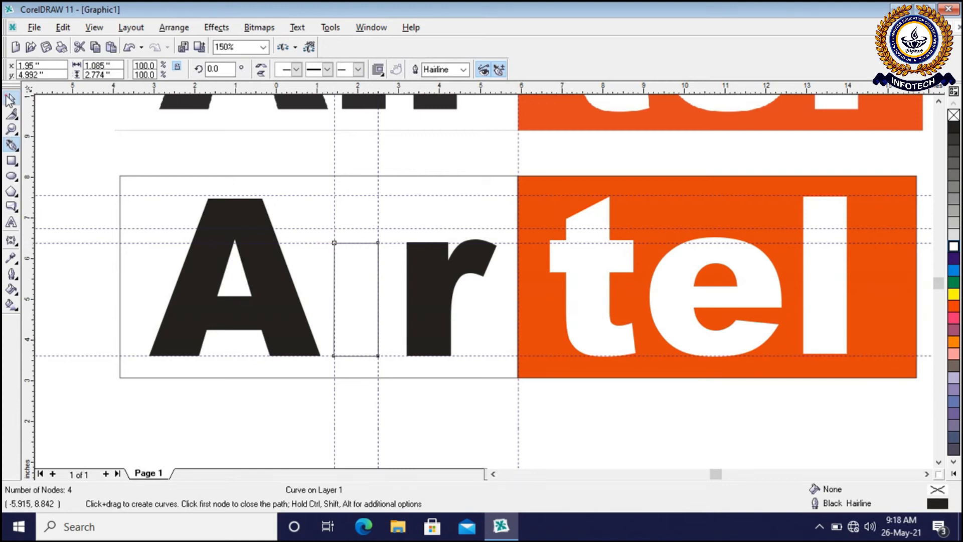
left_click(223, 400)
scroll(394, 309, "up", 1)
left_click(328, 317)
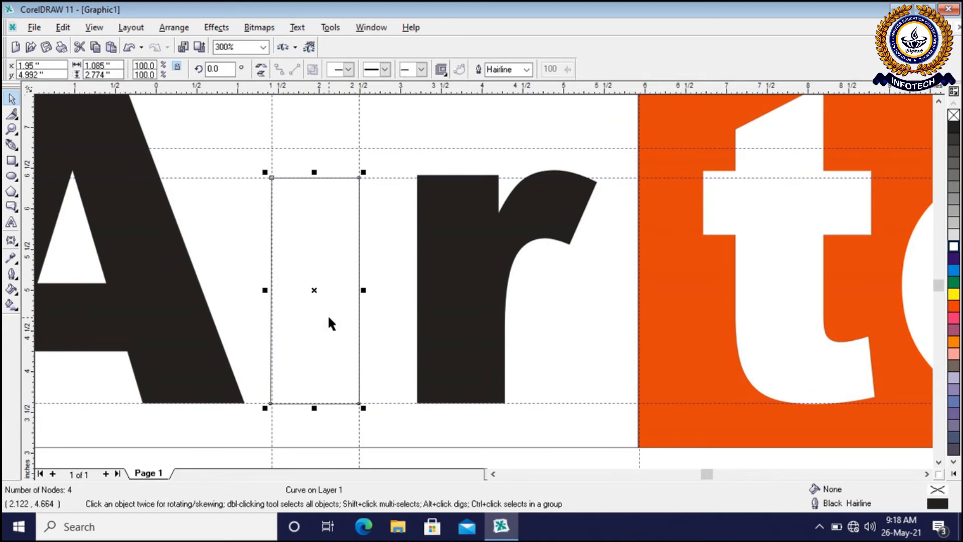
key("Escape")
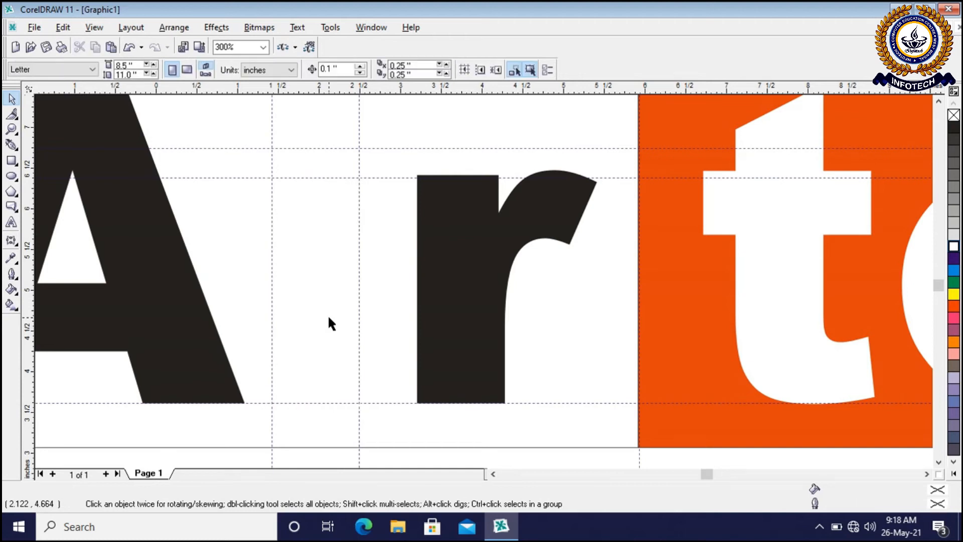
Draw a closed four-node outline of the i's stem with the Bezier tool, about 1.07 by 2.78 inches, at the guideline intersections
left_click(15, 150)
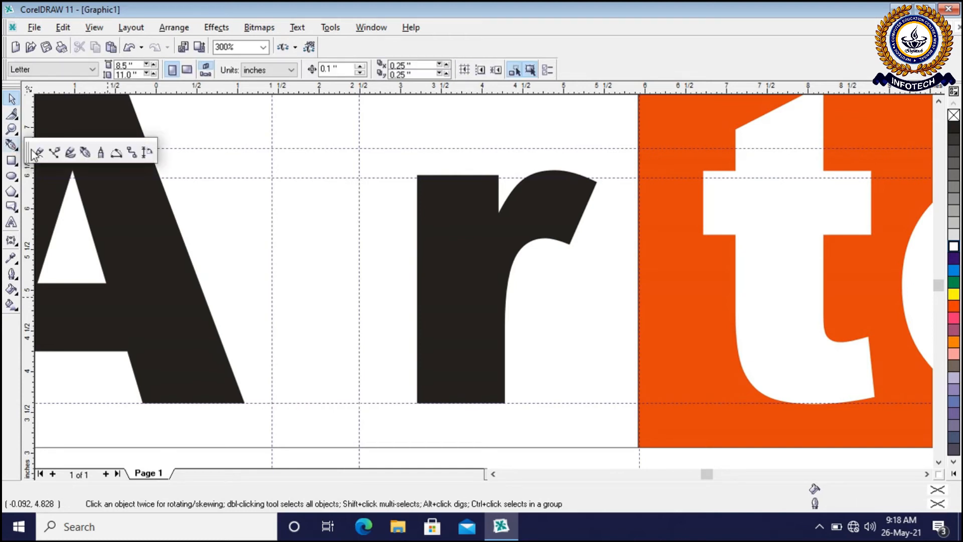
left_click(57, 153)
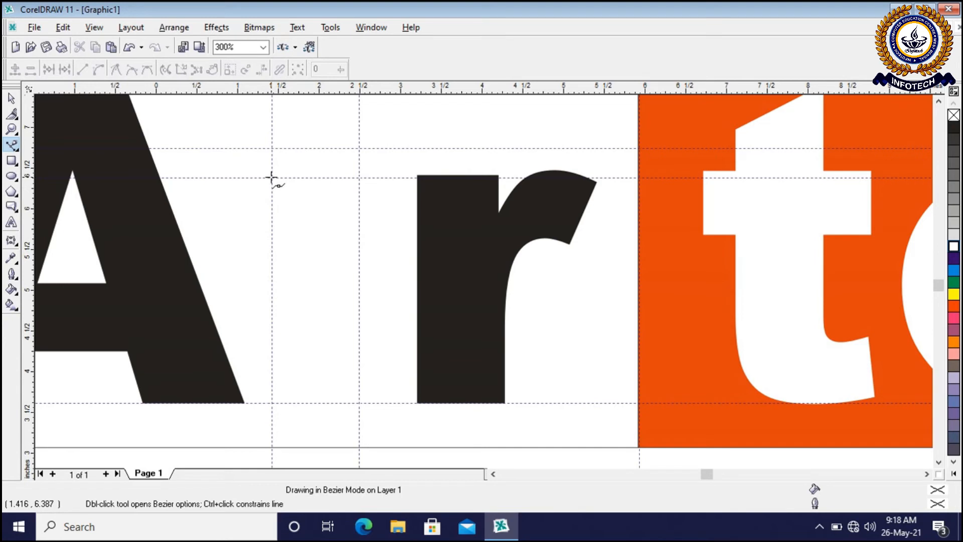
left_click(271, 177)
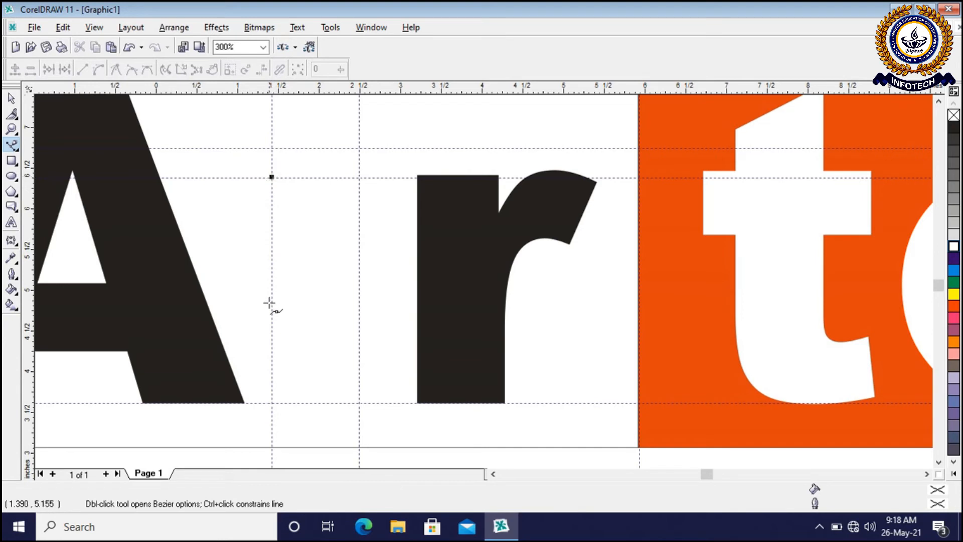
left_click(271, 402)
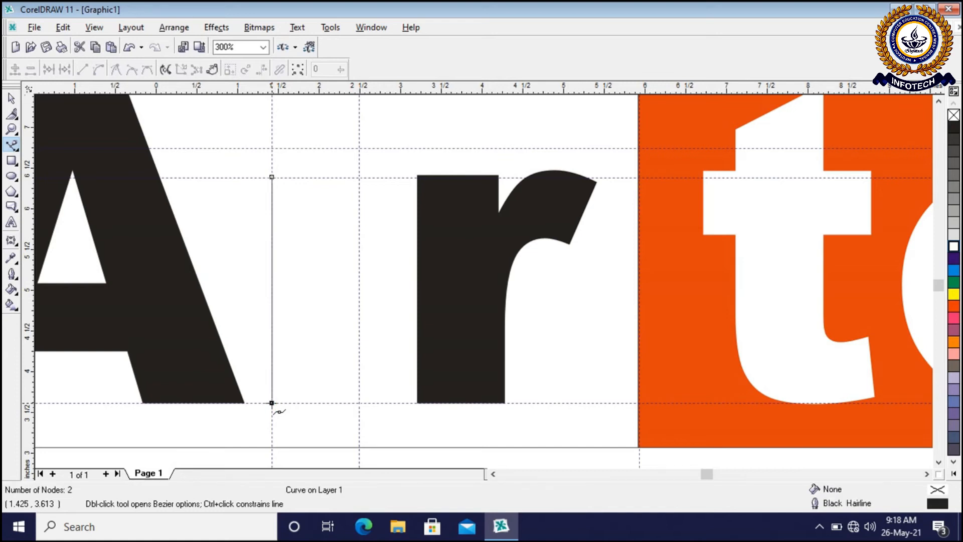
left_click(358, 402)
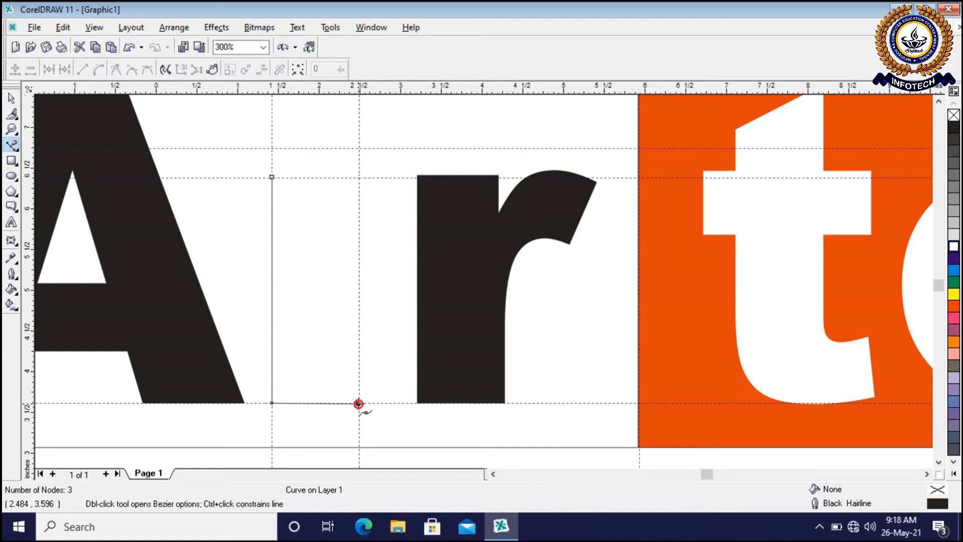
left_click(359, 177)
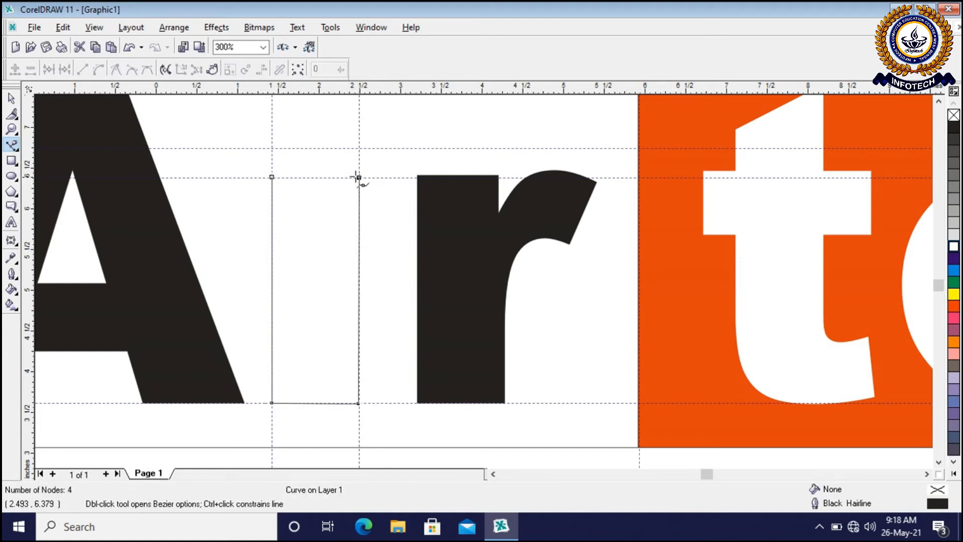
left_click(271, 177)
Move the stem outline's upper-left node down onto the horizontal guideline to level the top edge
scroll(229, 199, "up", 1)
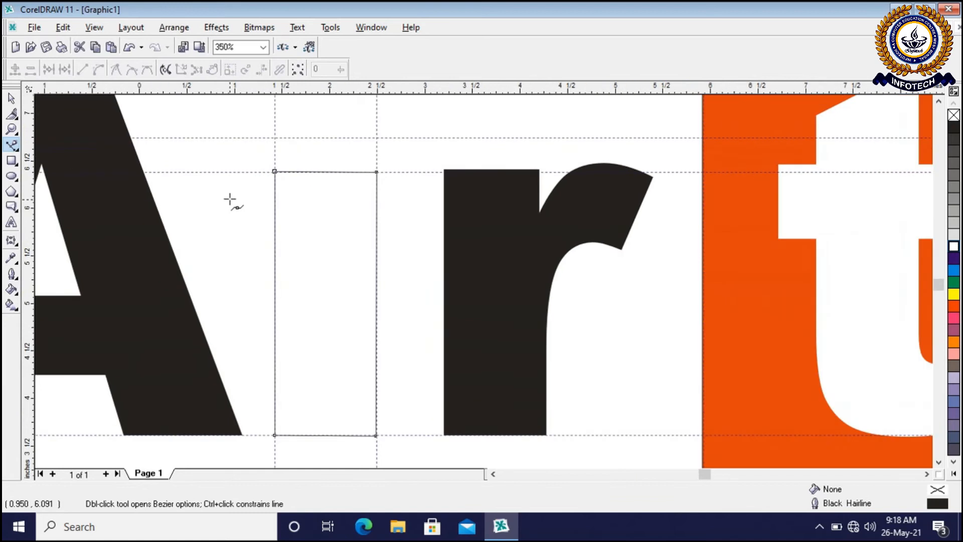
scroll(274, 171, "up", 1)
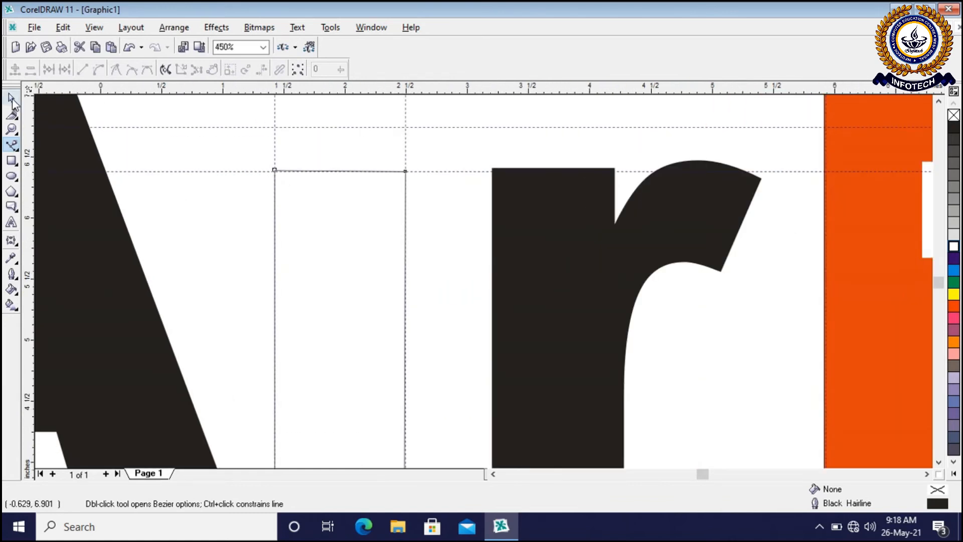
left_click(12, 98)
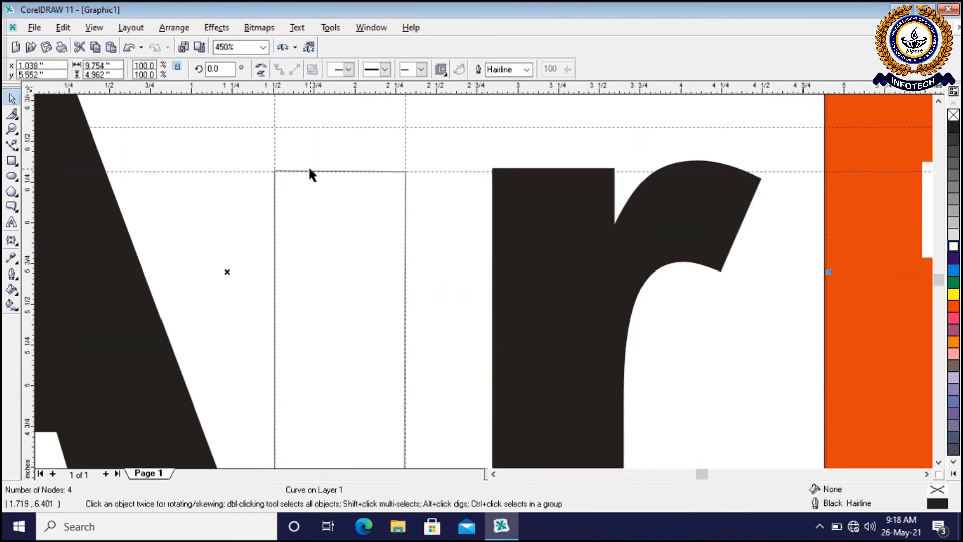
scroll(310, 172, "up", 2)
scroll(265, 126, "up", 2)
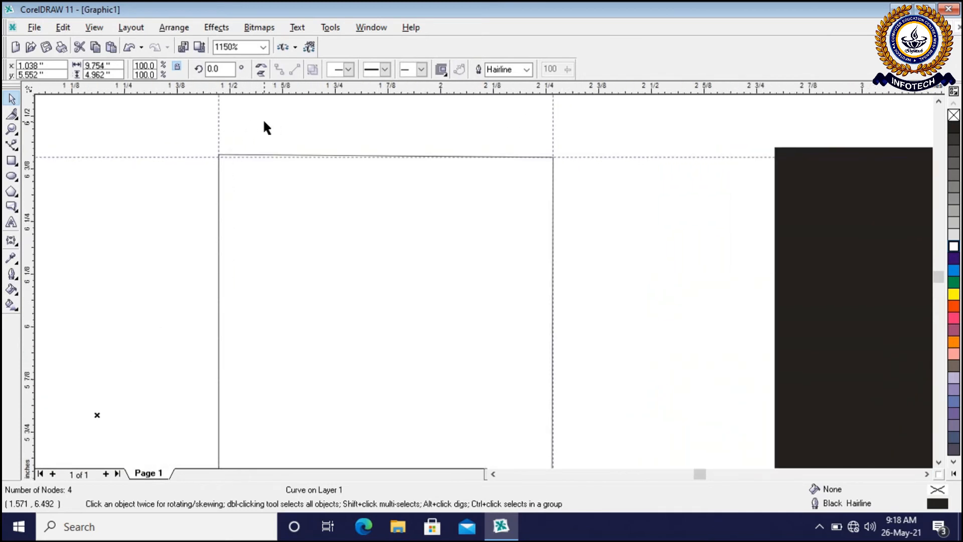
scroll(266, 127, "up", 3)
left_click(188, 183)
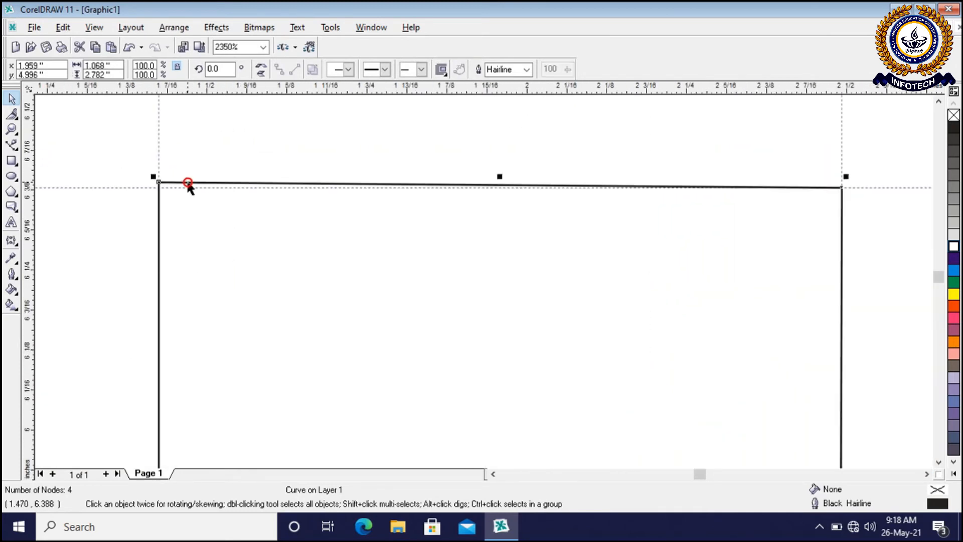
left_click_drag(159, 183, 159, 187)
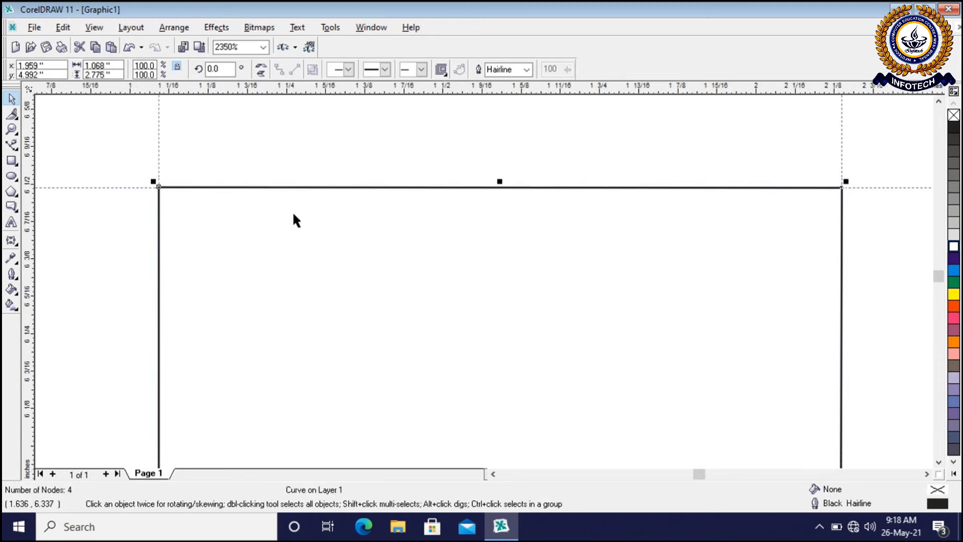
Fill the stem outline of the lower logo's i with black and deselect it
key("F3")
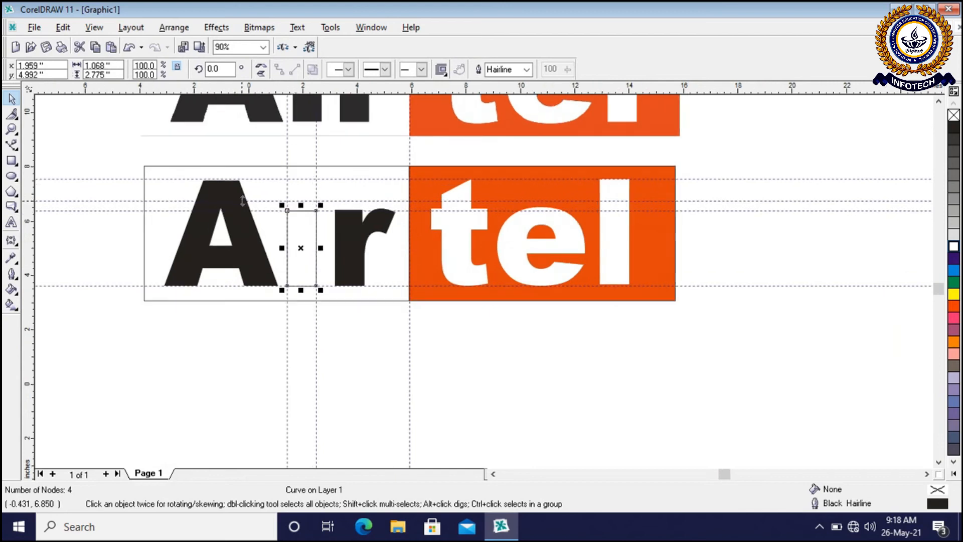
scroll(248, 207, "up", 2)
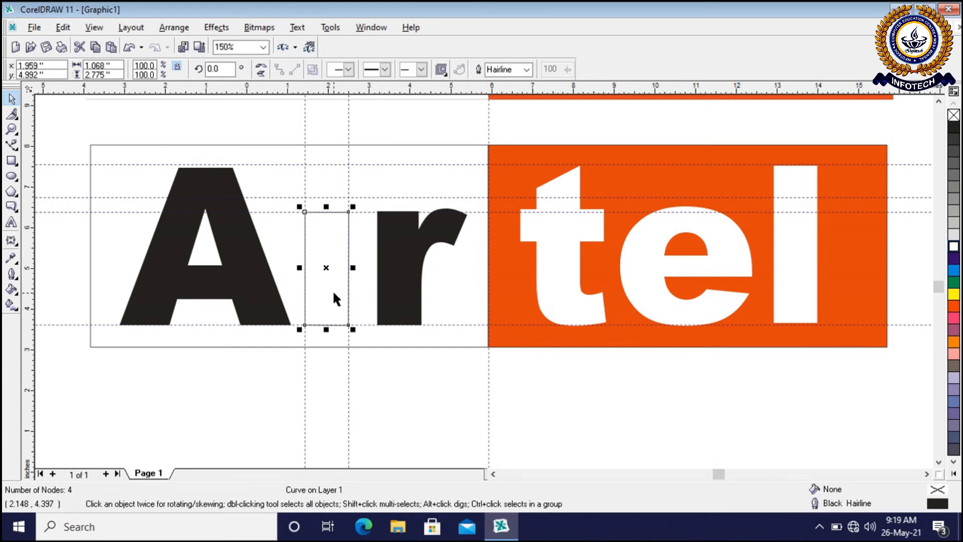
left_click(954, 131)
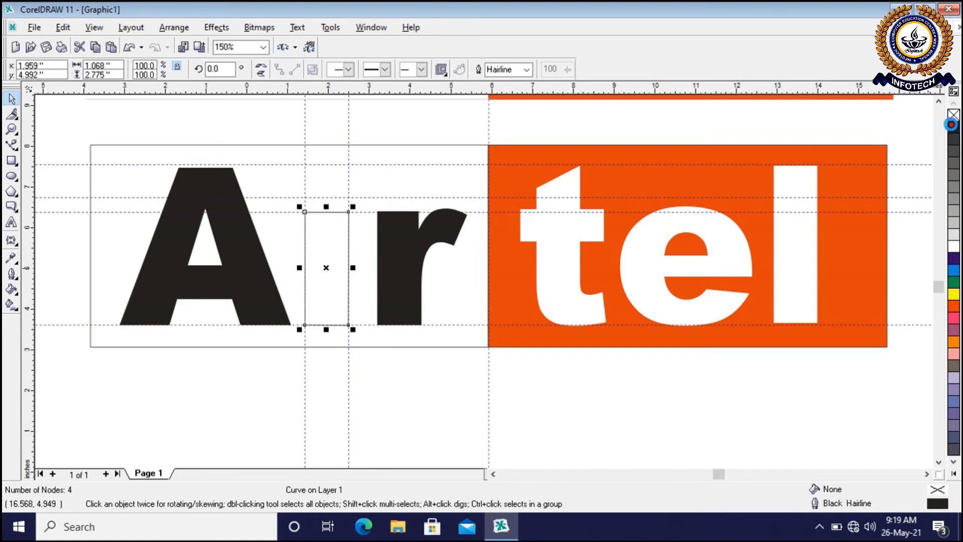
left_click(612, 419)
scroll(298, 211, "up", 1)
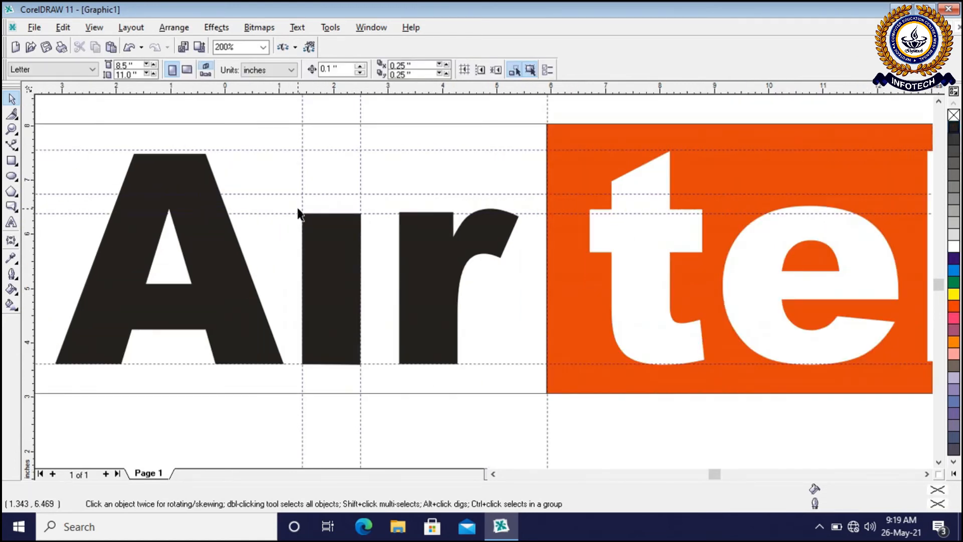
scroll(298, 213, "down", 2)
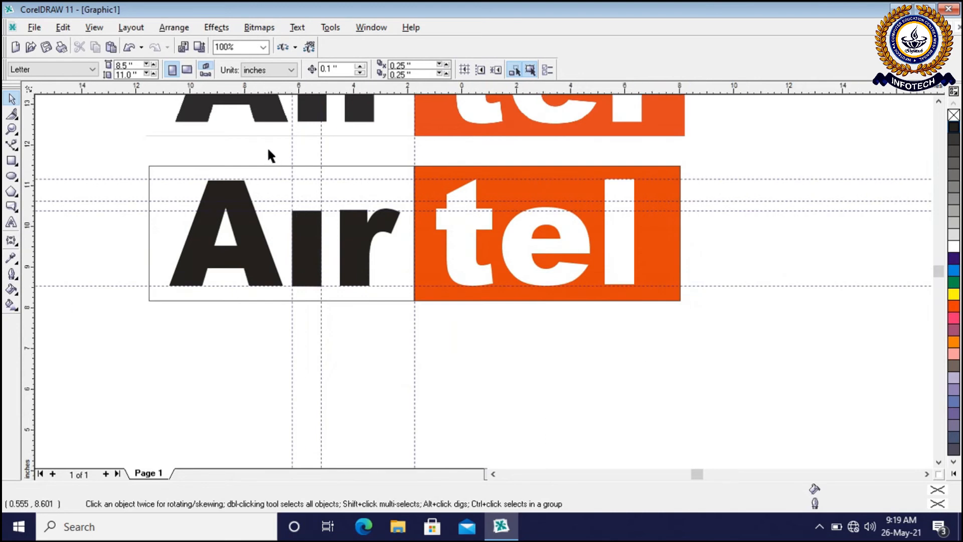
scroll(269, 150, "up", 3)
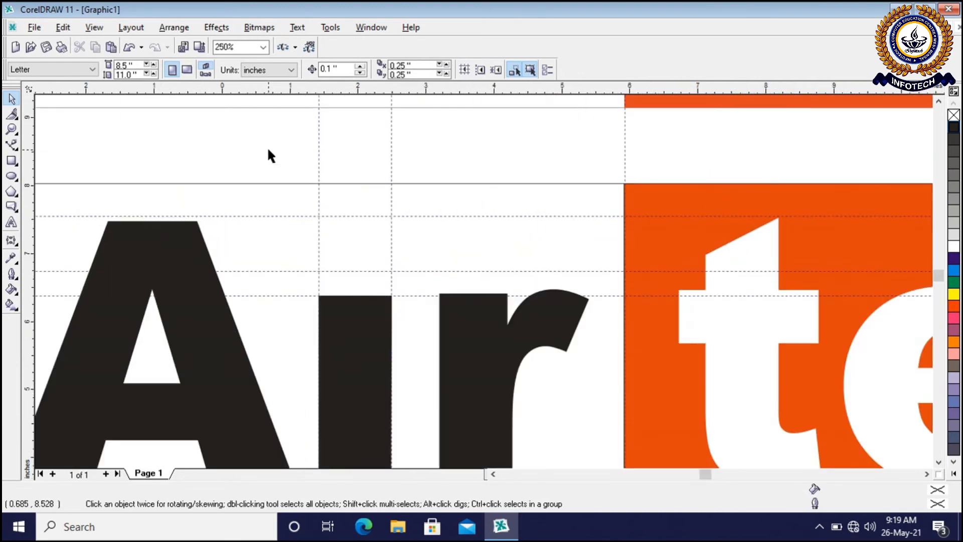
Draw a circle about 0.84 inches across above the stem of the i and fill it with red
left_click(12, 177)
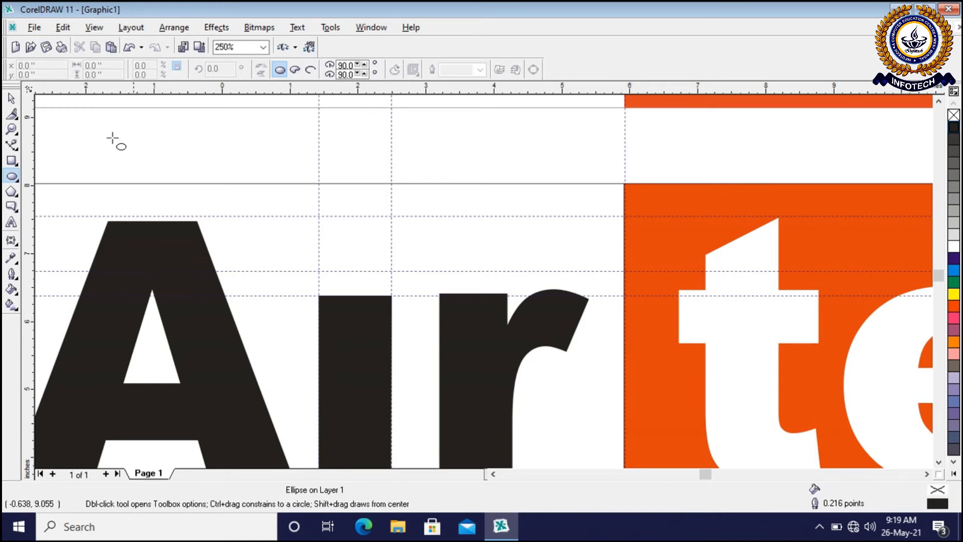
left_click(12, 160)
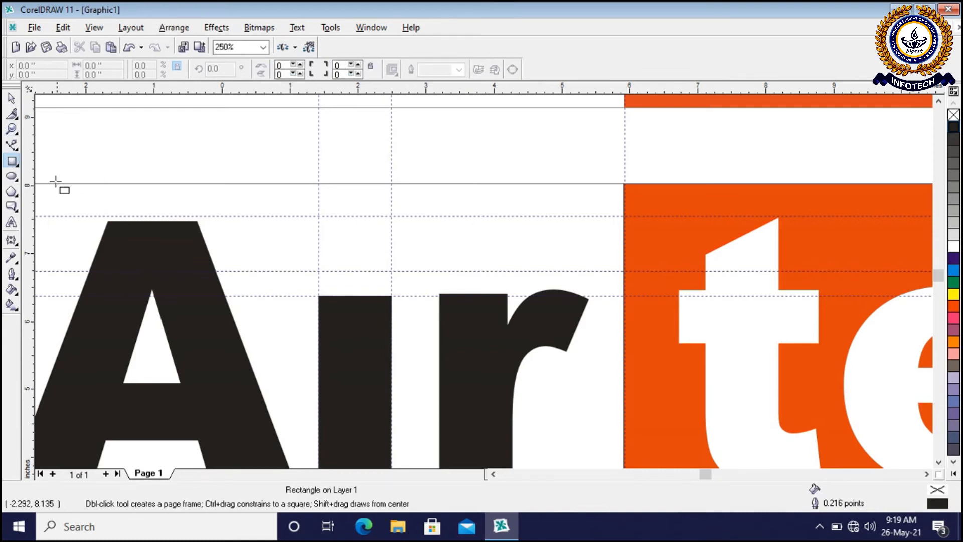
left_click(12, 178)
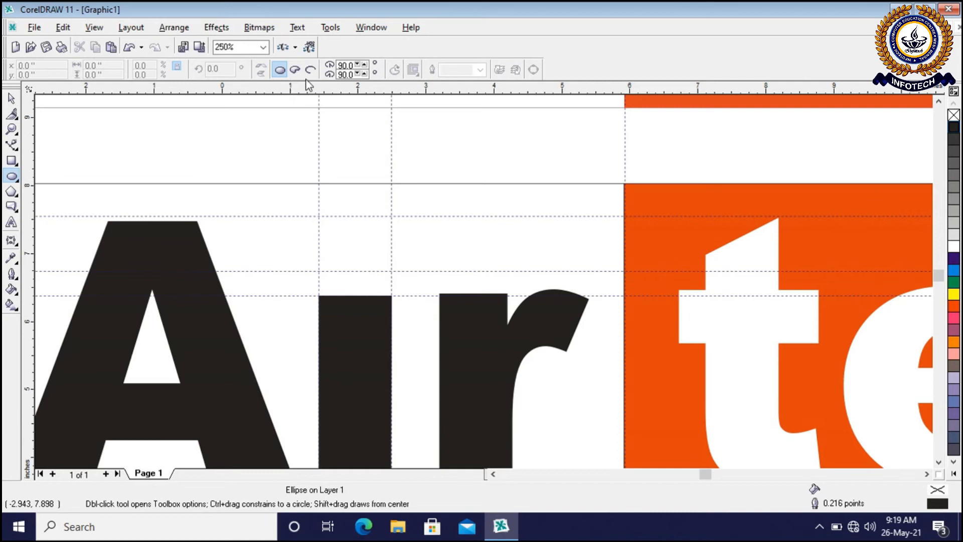
left_click(284, 74)
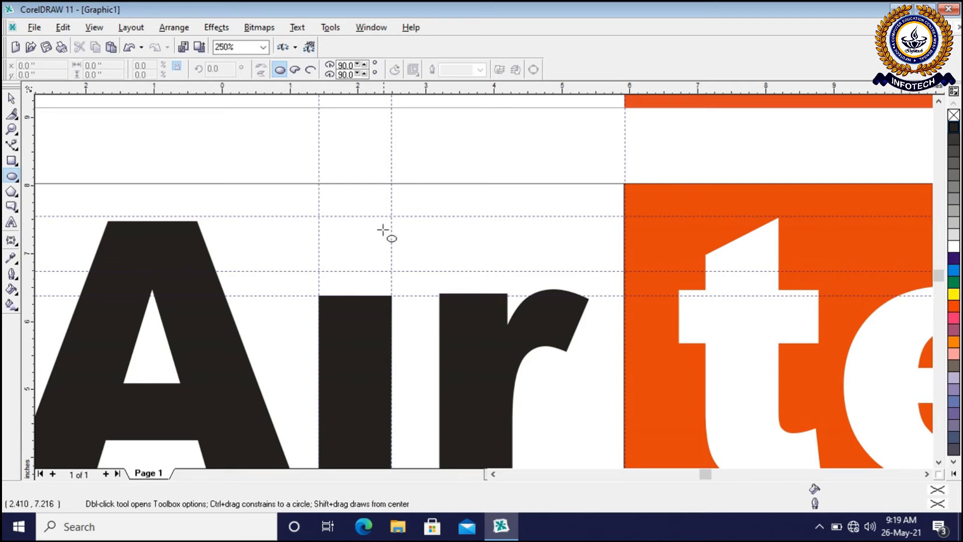
left_click_drag(329, 220, 378, 277)
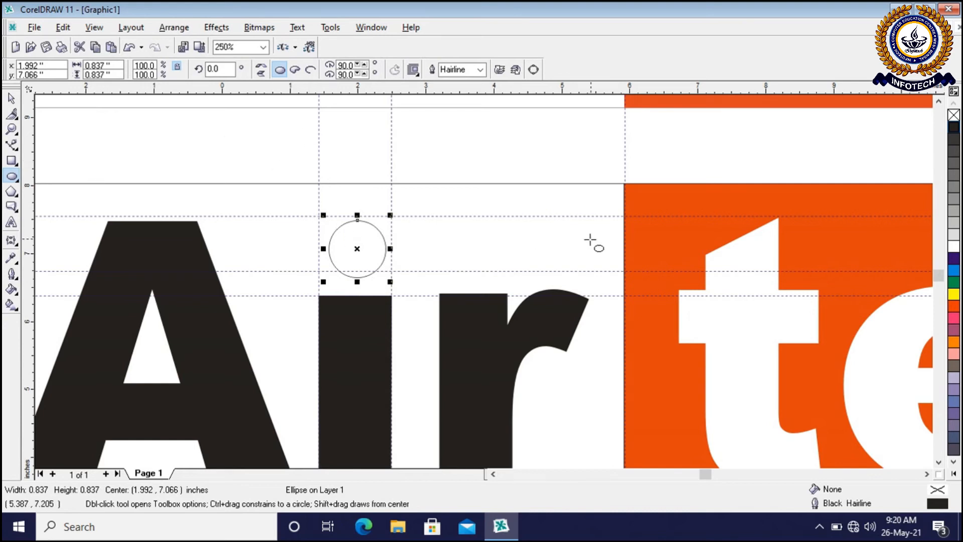
left_click(14, 100)
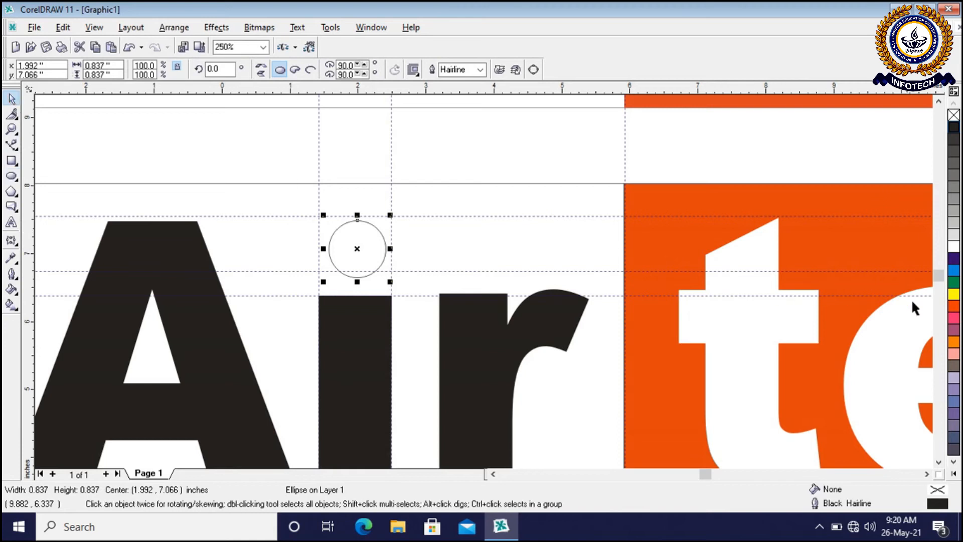
left_click(953, 307)
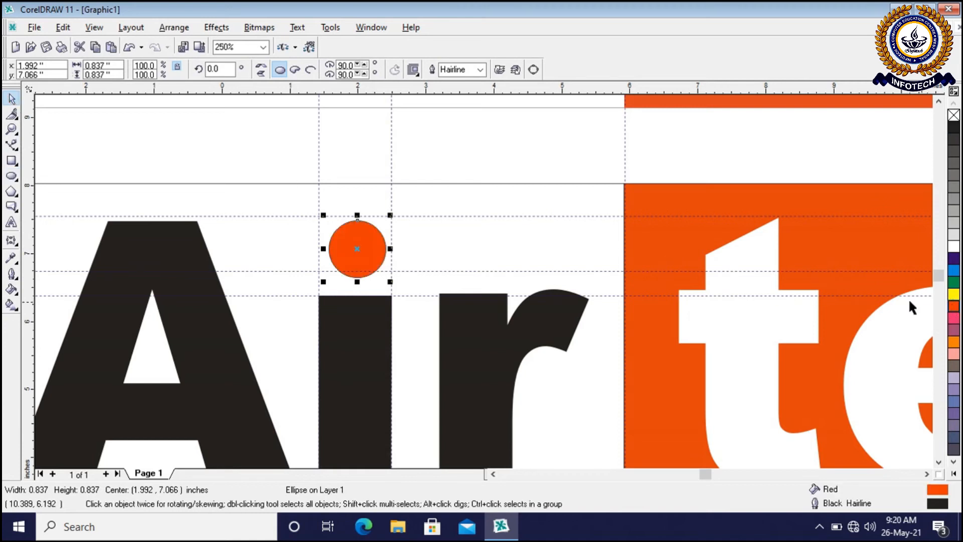
Shift the red dot up to the upper guideline and enlarge it proportionally to about 0.95 inches across
left_click_drag(356, 249, 351, 244)
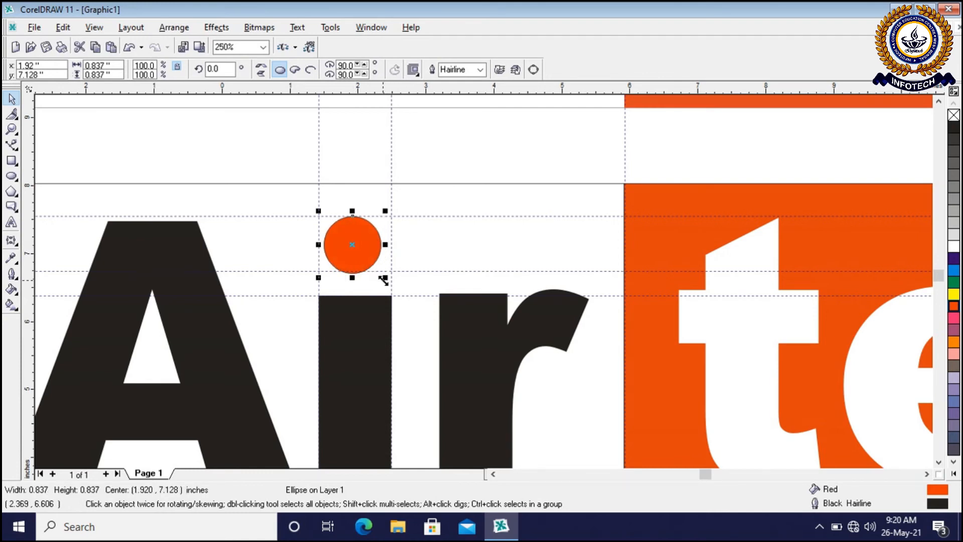
left_click_drag(384, 281, 393, 285)
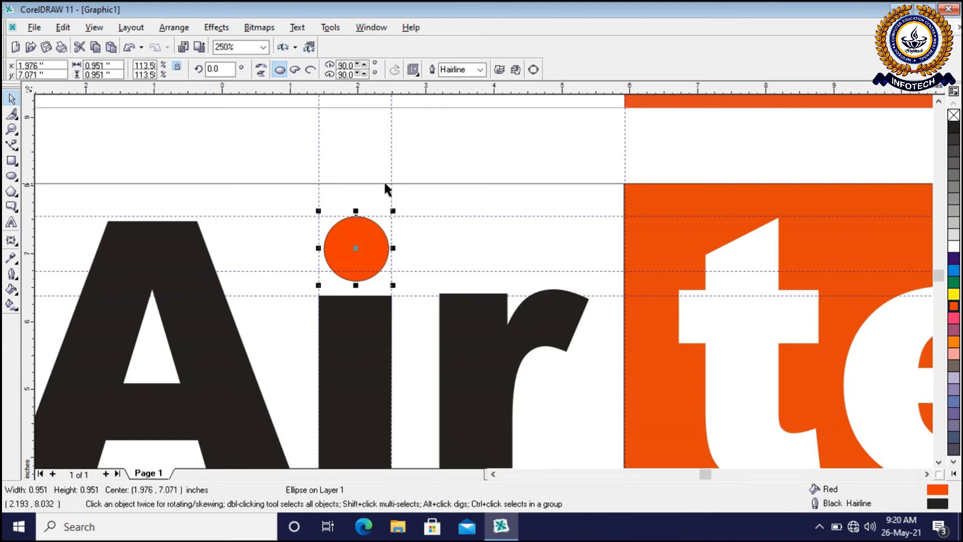
left_click(411, 157)
Delete the four horizontal guidelines crossing the redrawn logo
scroll(407, 156, "down", 3)
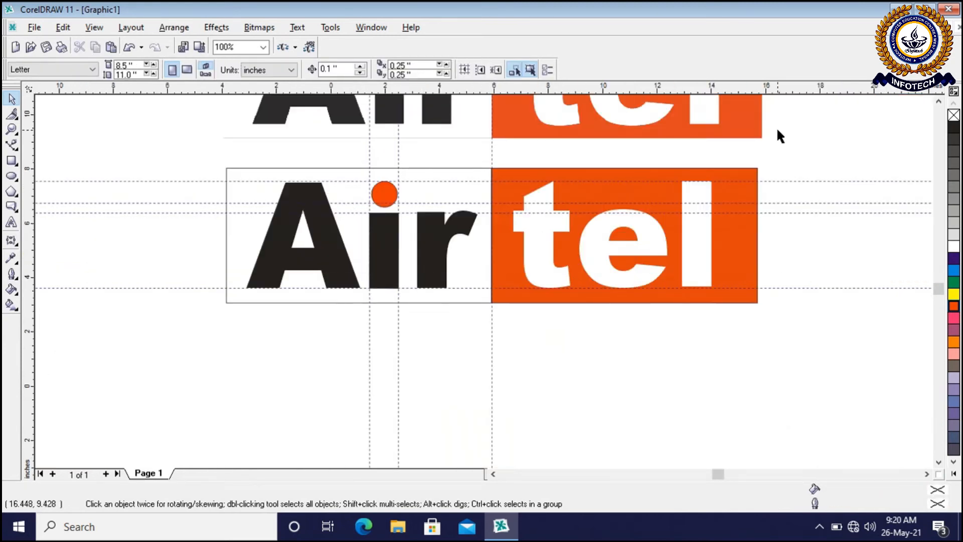
left_click(937, 102)
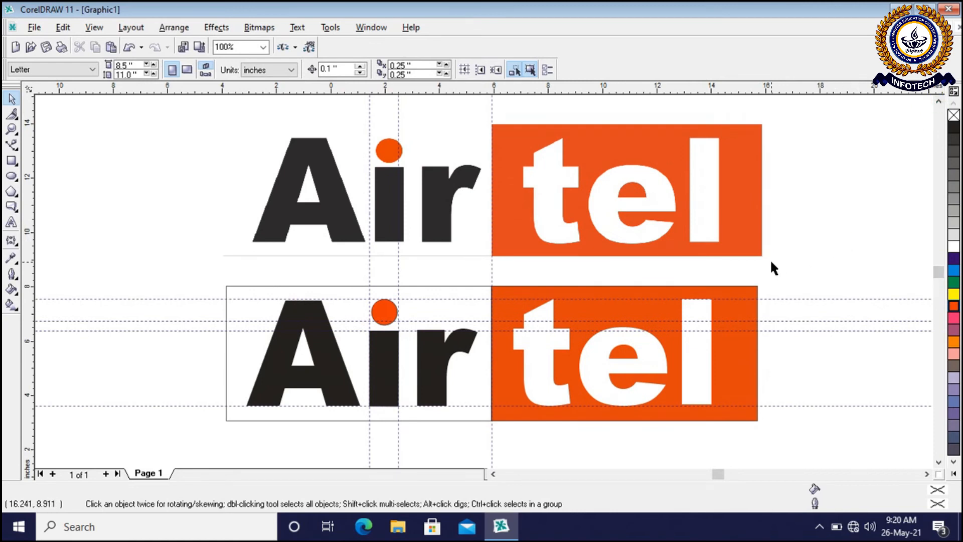
left_click(199, 298)
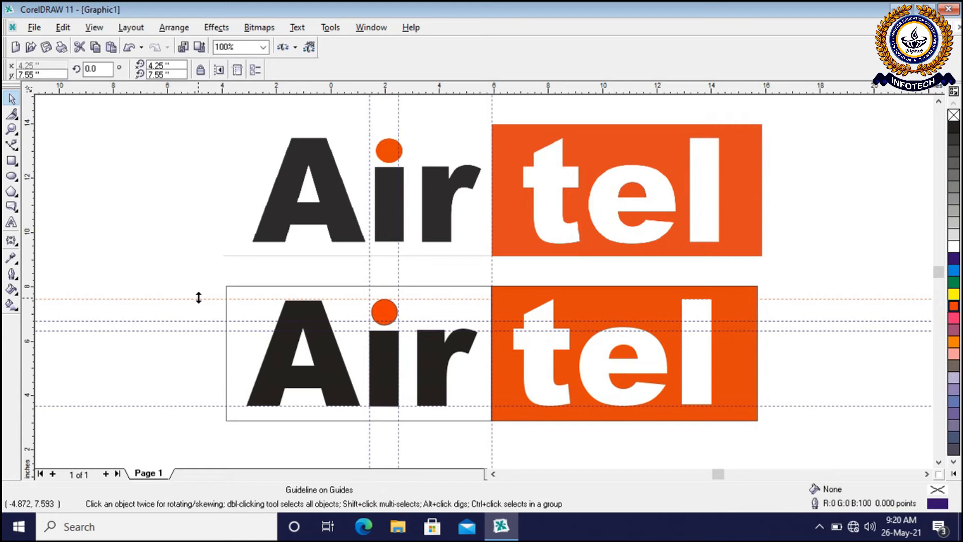
key("Delete")
left_click(198, 321)
key("Delete")
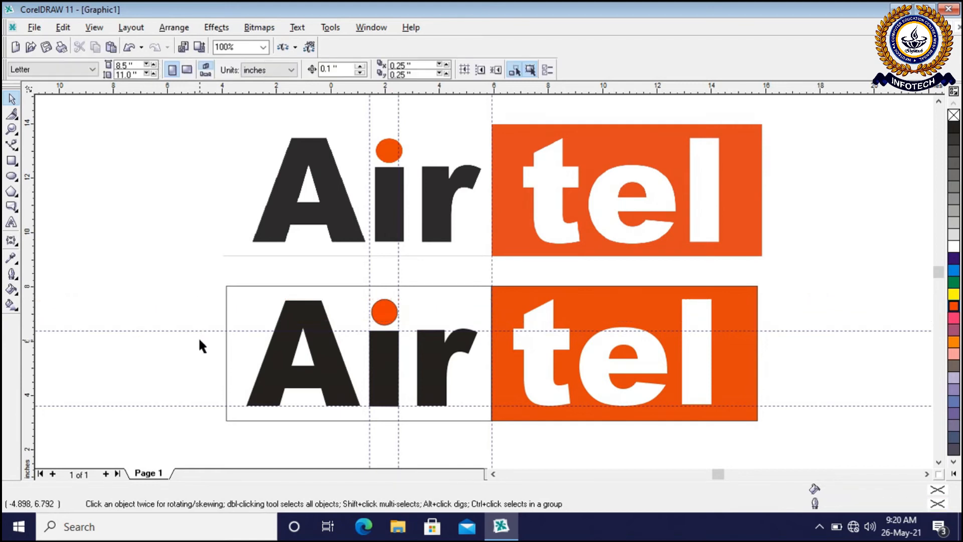
left_click(201, 331)
key("Delete")
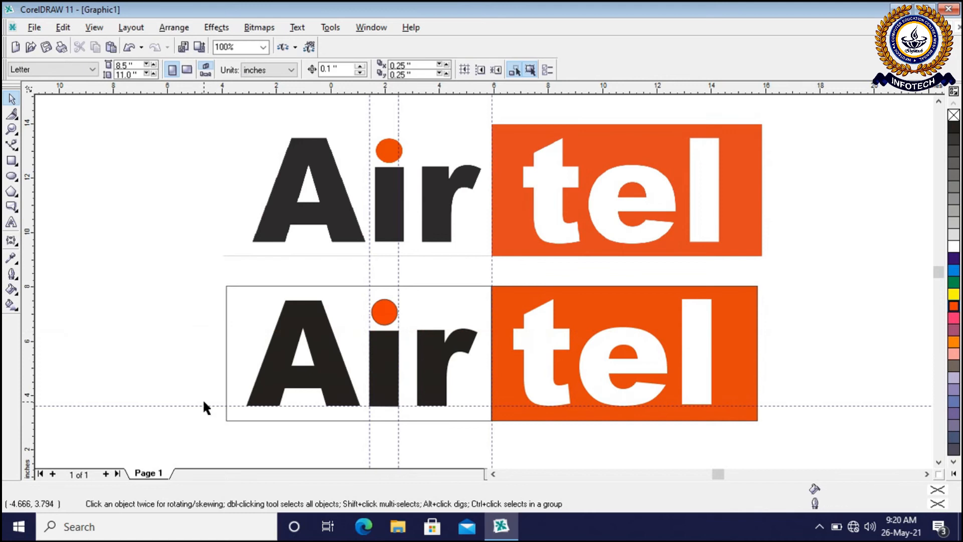
left_click(204, 405)
key("Delete")
Delete the two vertical guidelines on either side of the i's stem
left_click(368, 445)
key("Delete")
left_click(397, 447)
key("Delete")
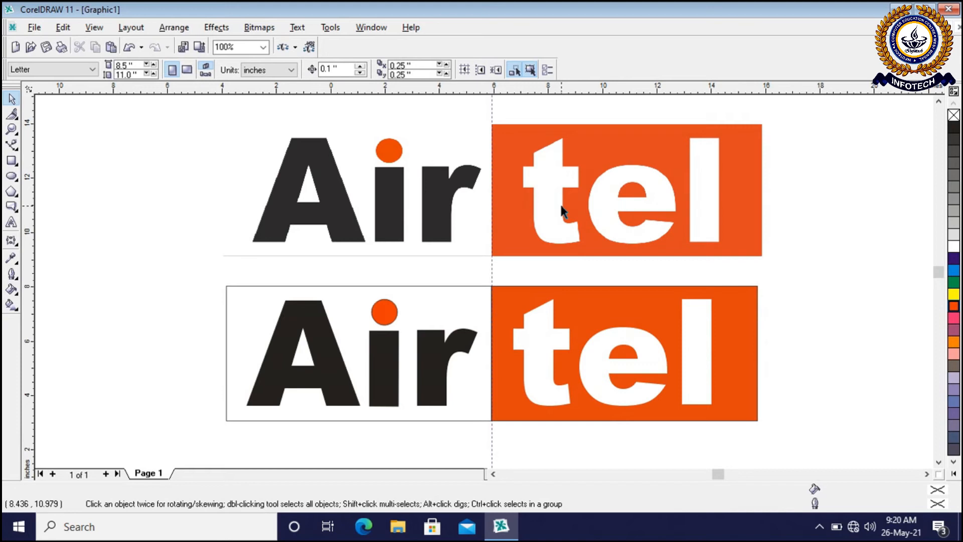
Delete the imported reference bitmap above the redrawn logo
left_click(523, 193)
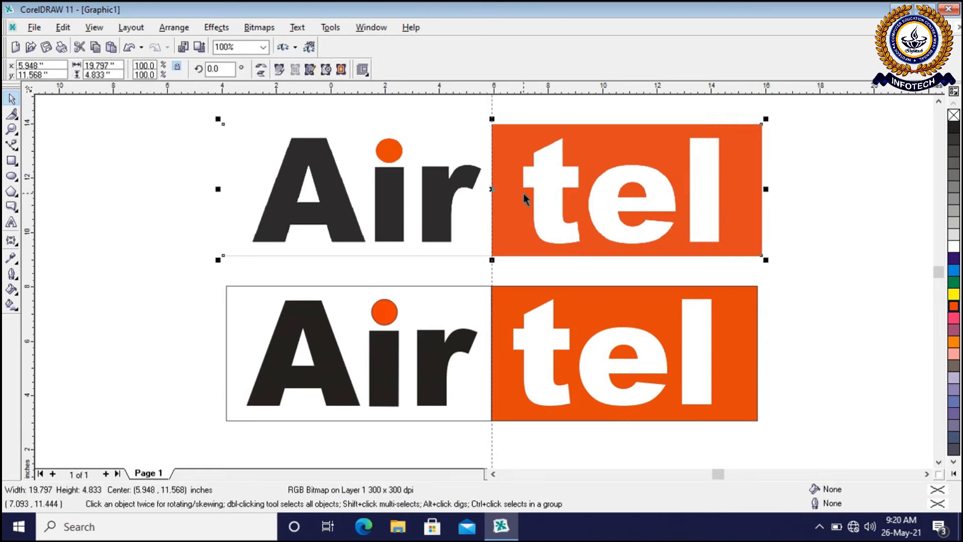
key("Delete")
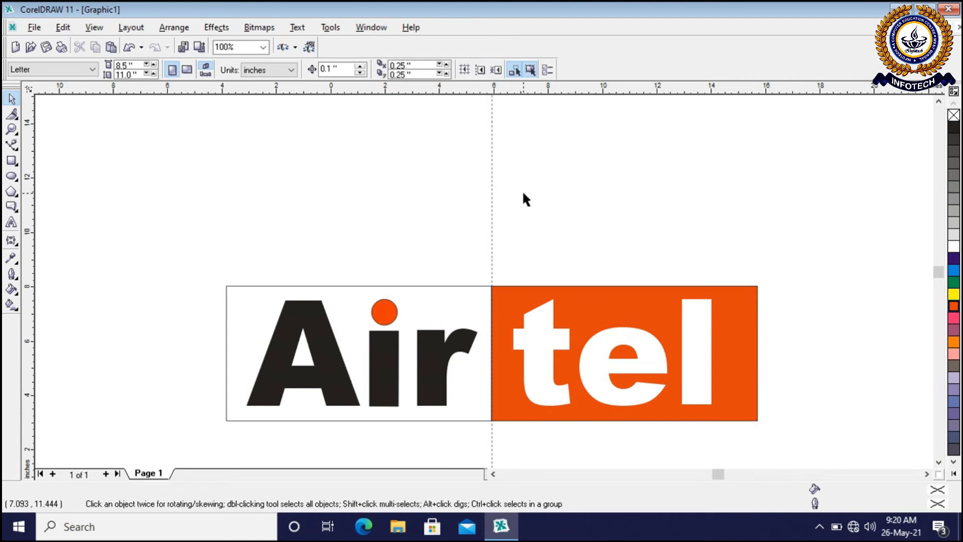
left_click(939, 461)
left_click(938, 462)
Zoom in on the whole redrawn logo to examine its letters, dot and panels, and zoom back out
scroll(810, 171, "up", 1)
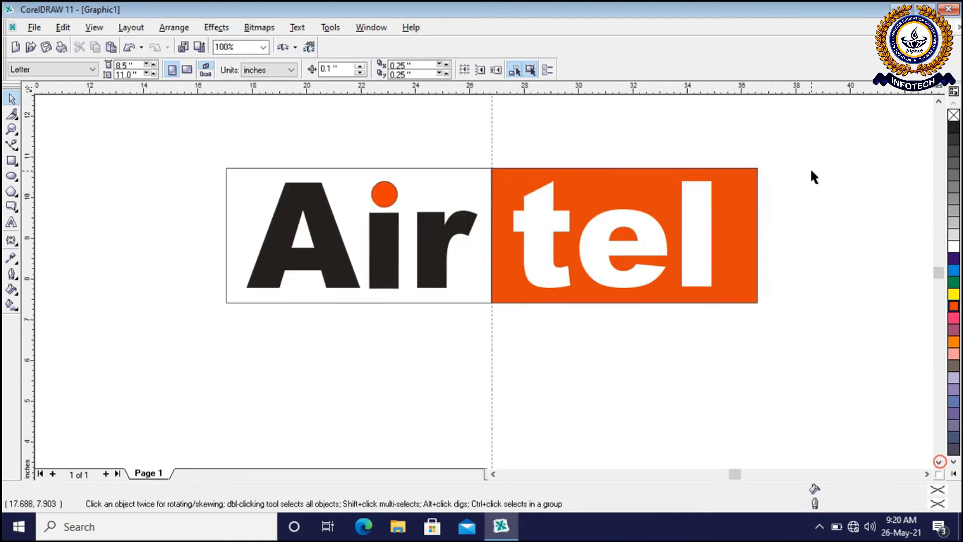
scroll(810, 171, "down", 1)
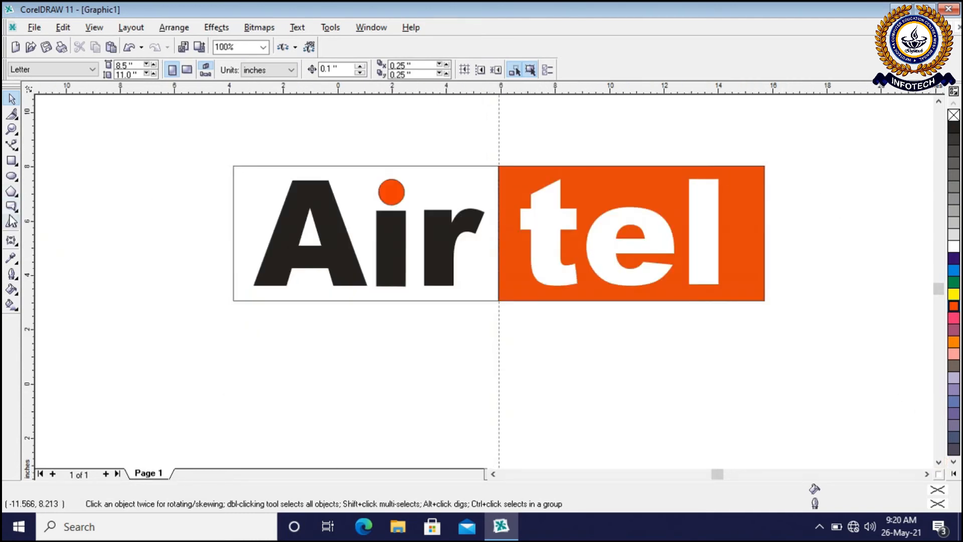
left_click(11, 132)
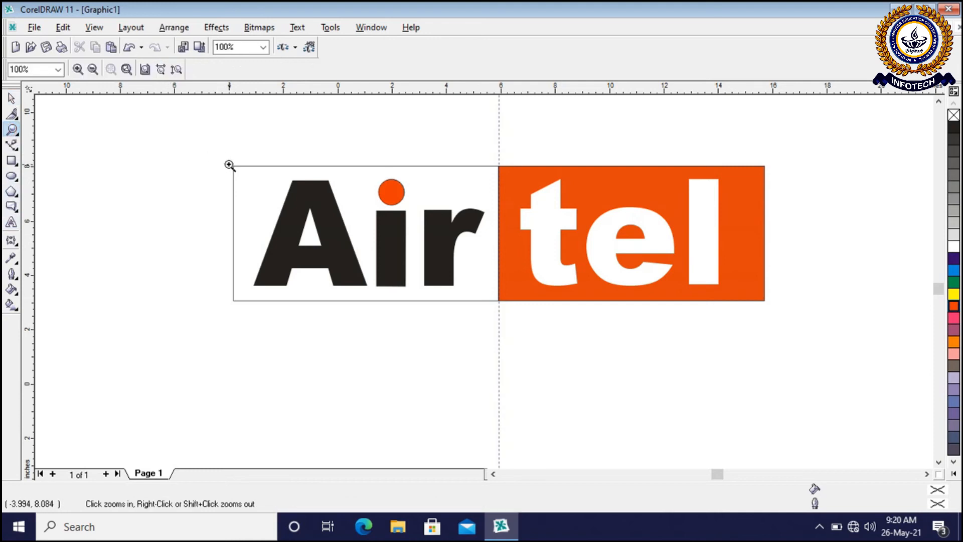
left_click_drag(224, 160, 773, 308)
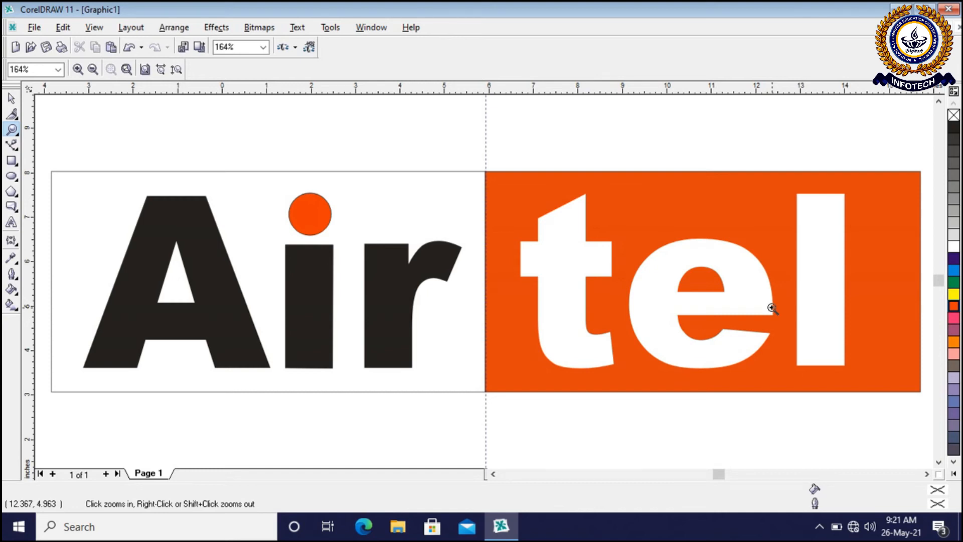
left_click(12, 100)
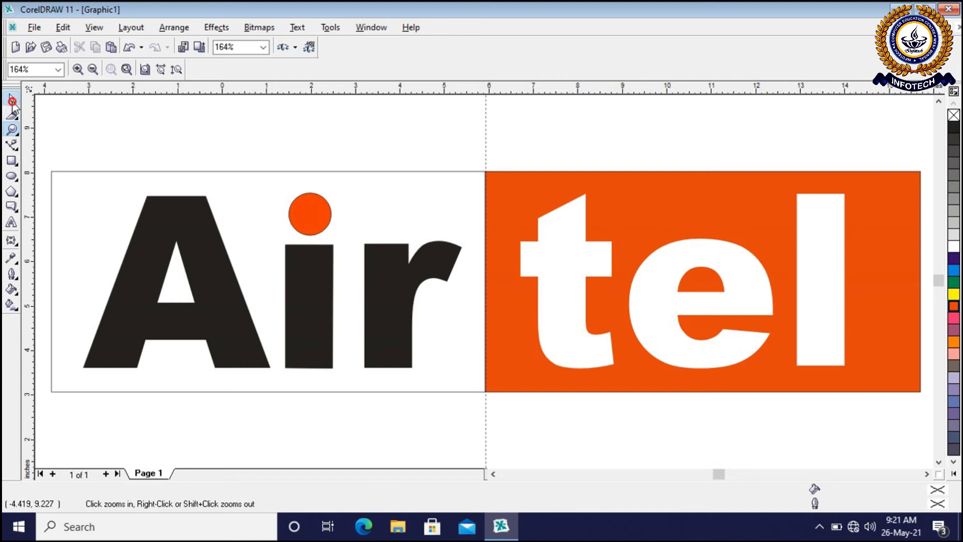
left_click(226, 134)
scroll(280, 142, "down", 2)
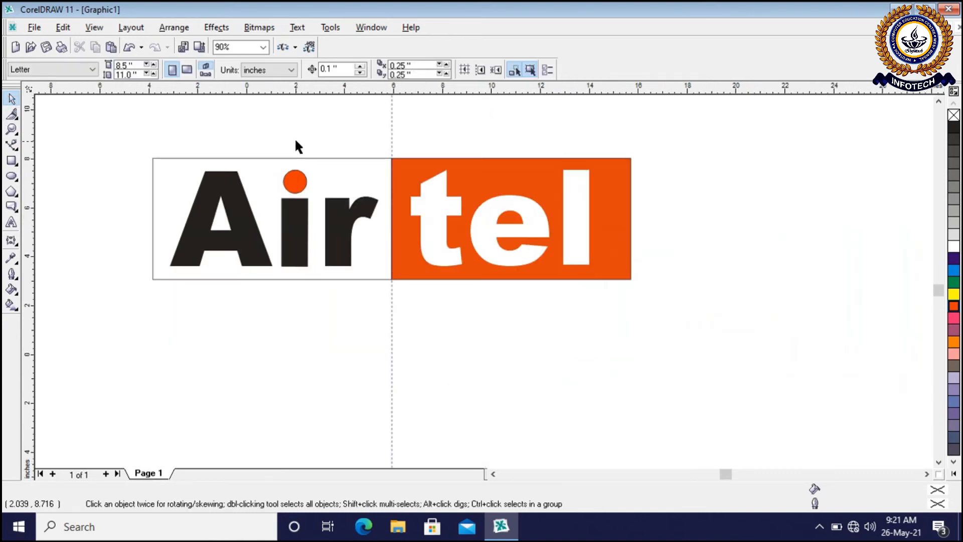
scroll(295, 141, "up", 1)
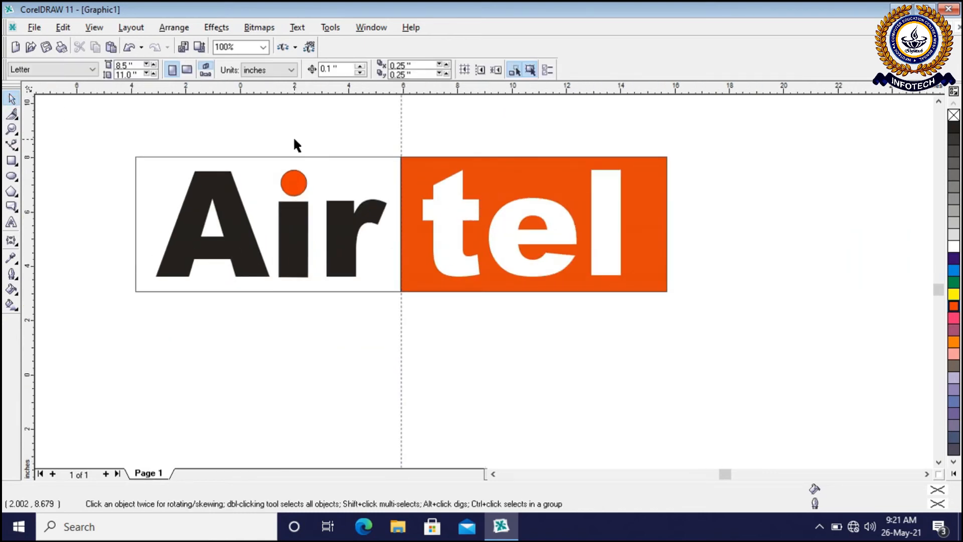
left_click(111, 139)
left_click_drag(111, 138, 694, 309)
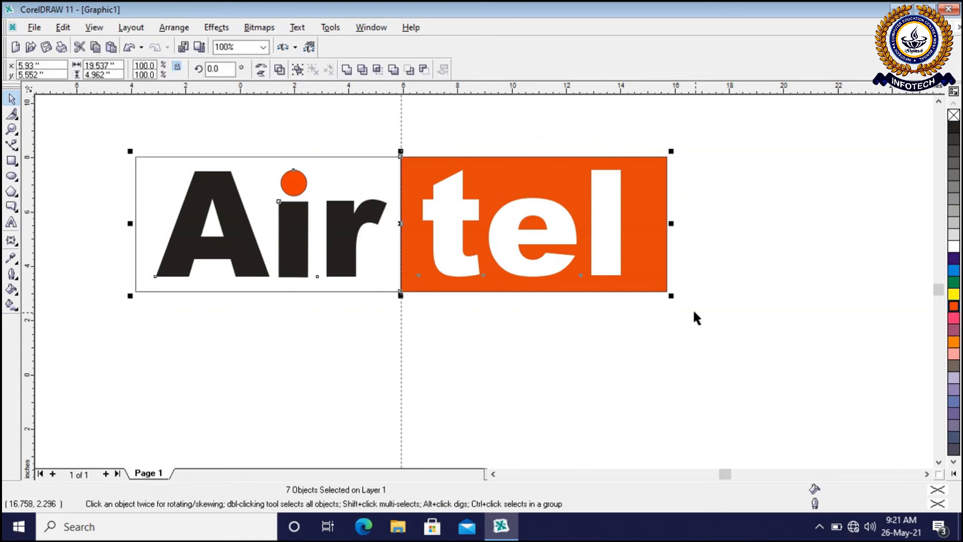
left_click(174, 27)
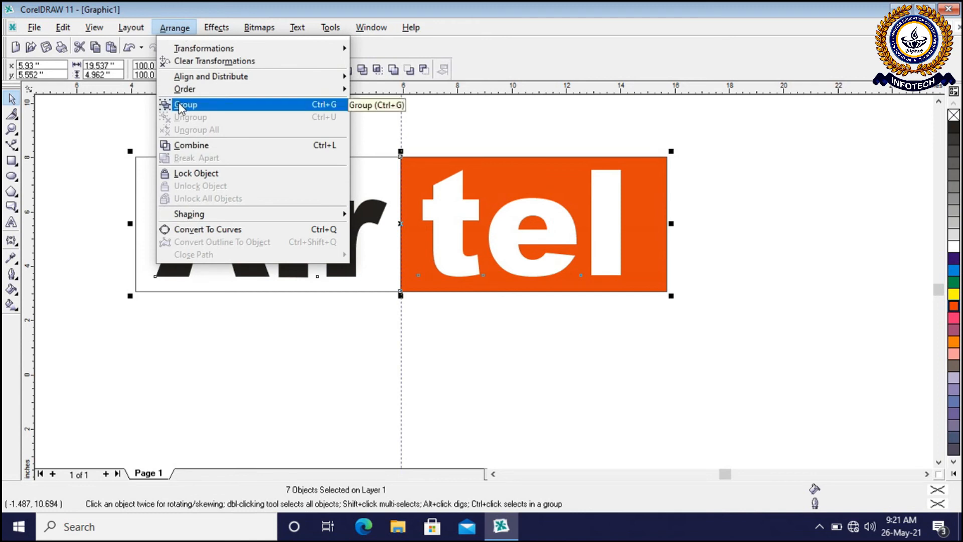
left_click(548, 136)
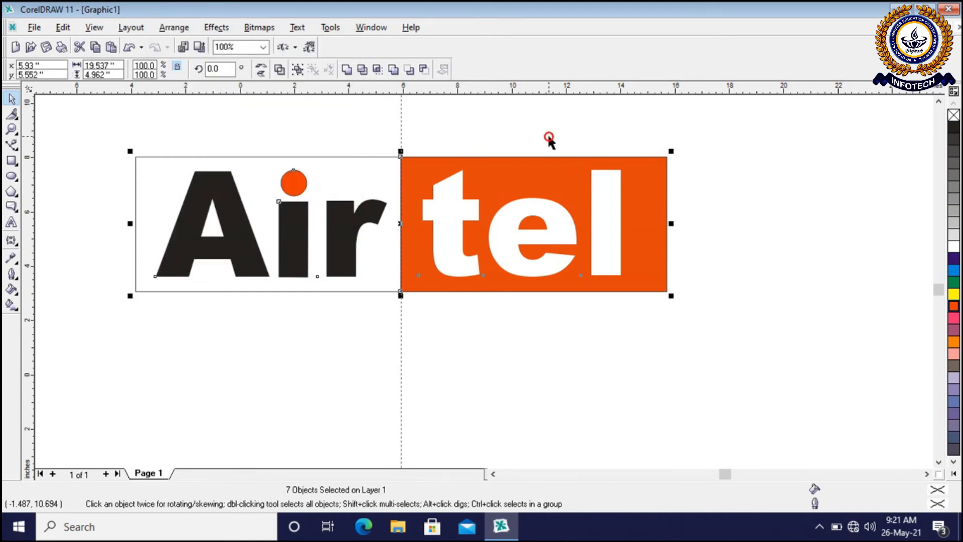
Select pieces of the logo one by one to check whether they are separate objects, and deselect them
left_click(819, 221)
left_click(565, 269)
left_click(721, 284)
left_click(665, 290)
left_click(775, 279)
left_click(346, 269)
left_click(284, 262)
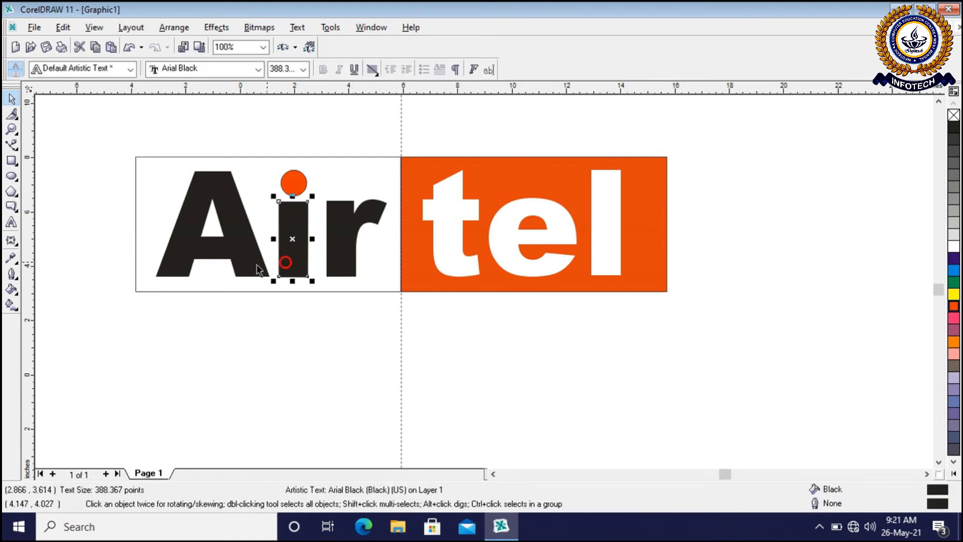
left_click(257, 265)
left_click(314, 326)
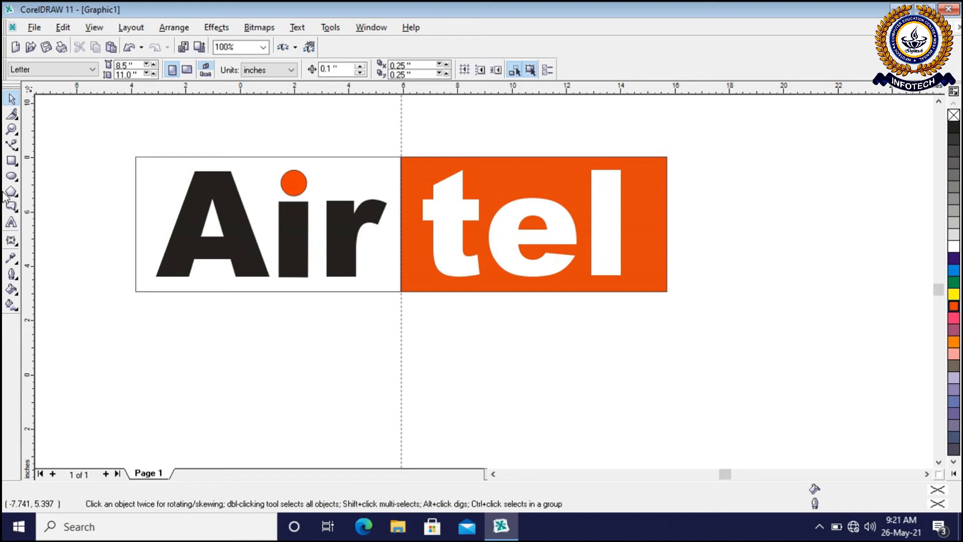
Group all objects of the logo, including both panels, the letters and the dot of the i
left_click_drag(118, 143, 716, 316)
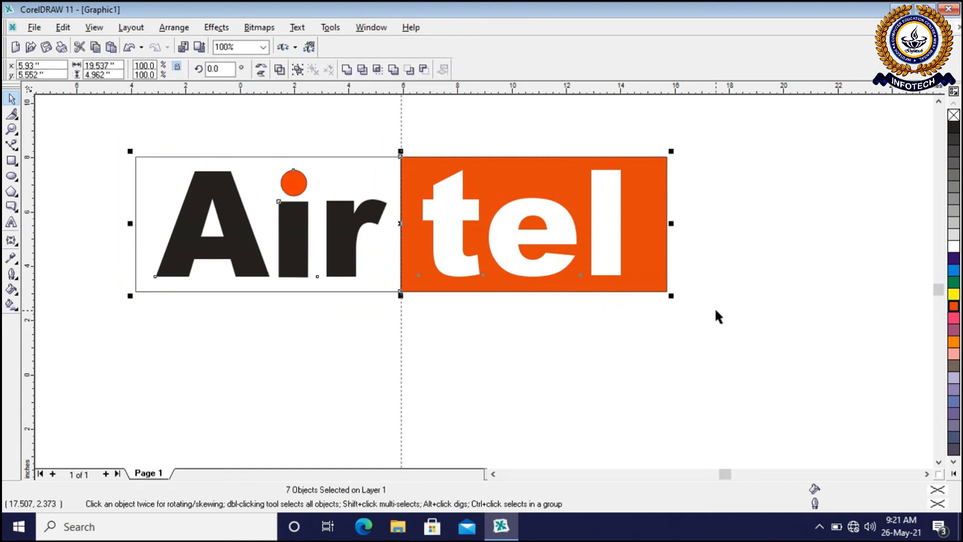
left_click(179, 29)
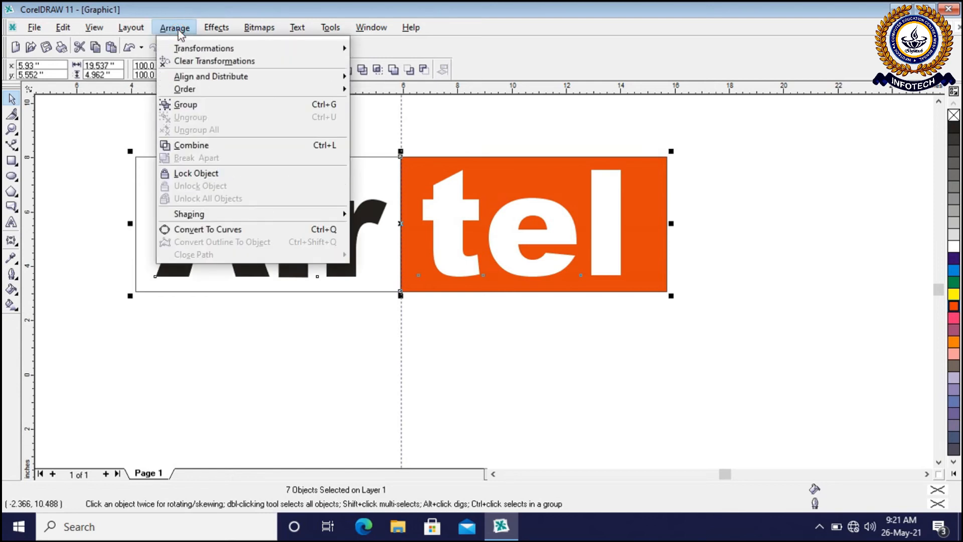
left_click(182, 113)
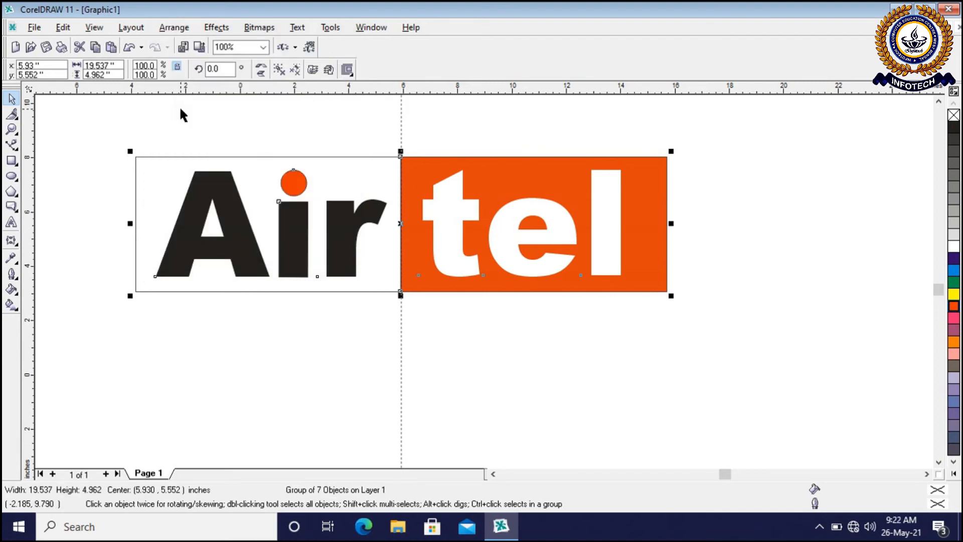
left_click(225, 125)
Move the grouped logo around as one unit, placing its center at about 14.48, 6.87 inches
left_click(215, 203)
left_click_drag(214, 203, 279, 275)
left_click_drag(364, 304, 351, 207)
left_click(492, 152)
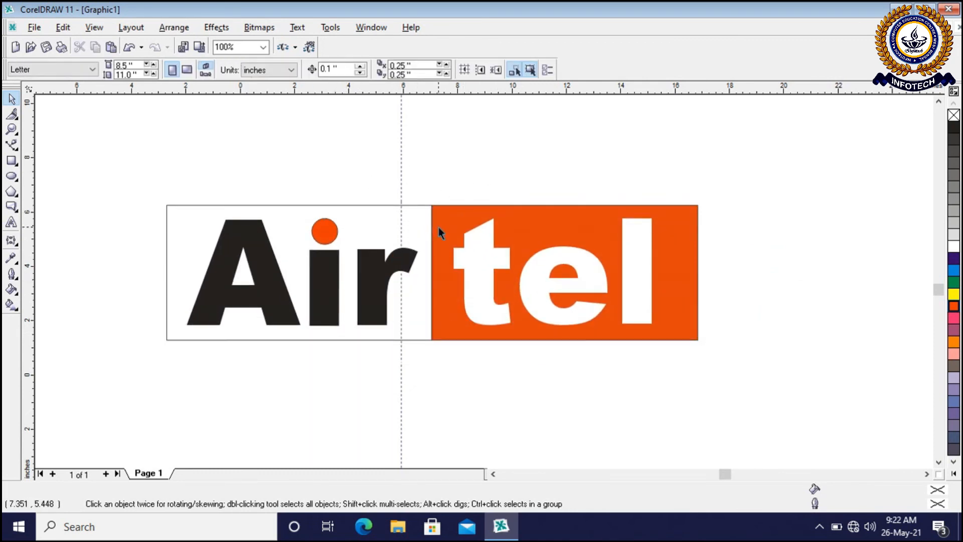
left_click_drag(443, 225, 408, 183)
left_click(103, 238)
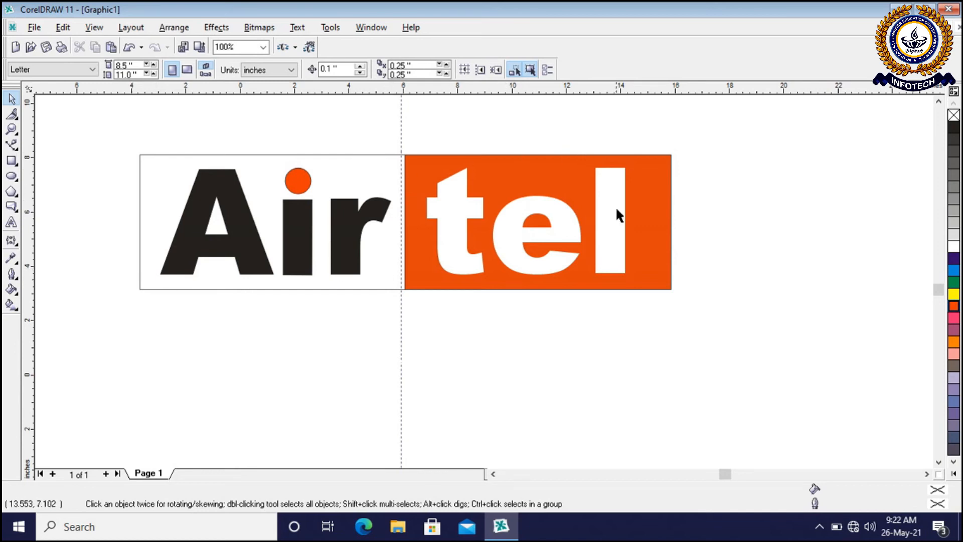
left_click_drag(492, 189, 721, 154)
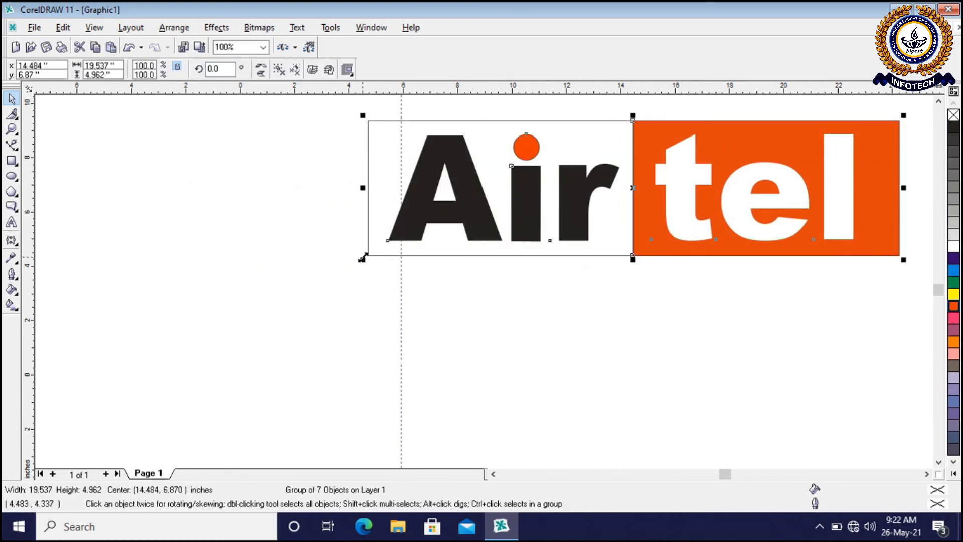
Draw a rectangle about 7.80 by 11.06 inches beside the logo as a sample page and fill it with yellow
left_click(542, 297)
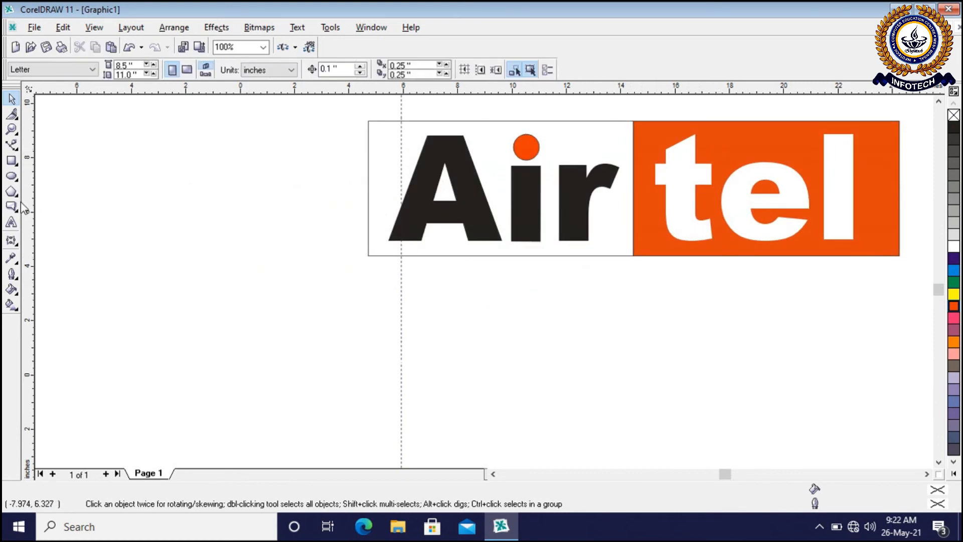
left_click(15, 164)
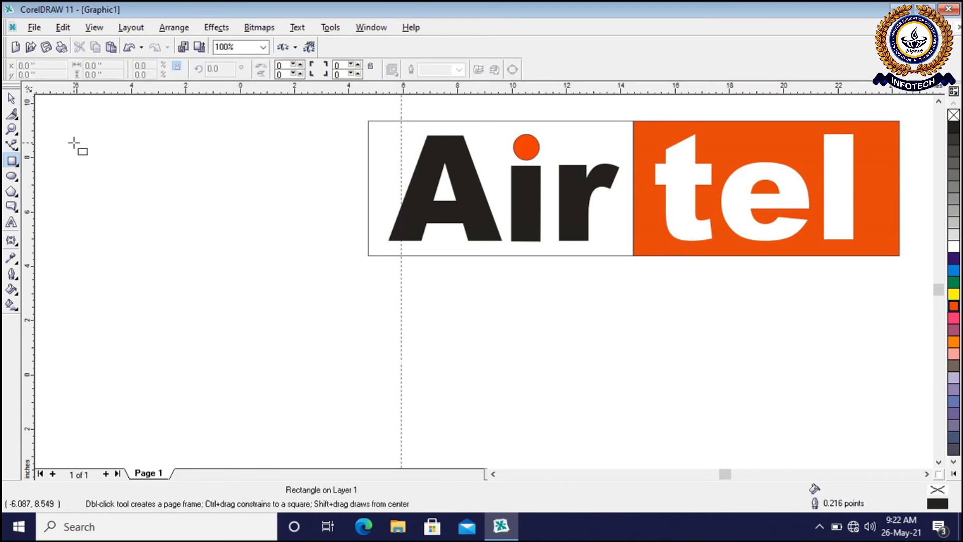
left_click_drag(63, 145, 274, 445)
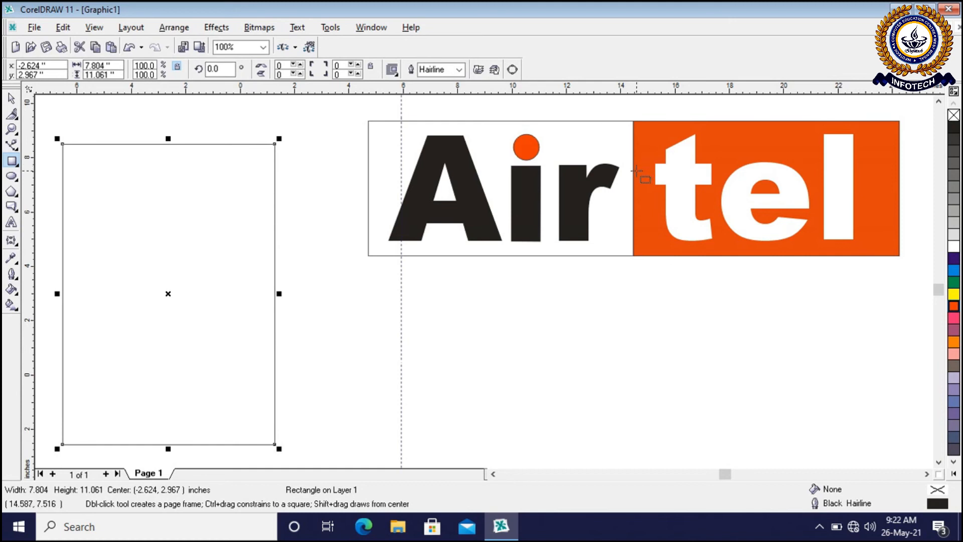
left_click(11, 98)
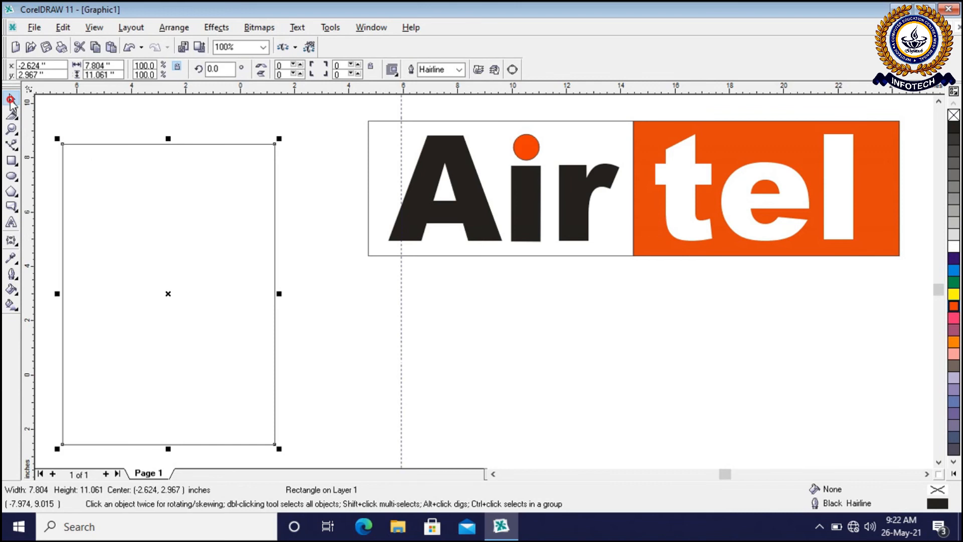
left_click(231, 314)
left_click(231, 314)
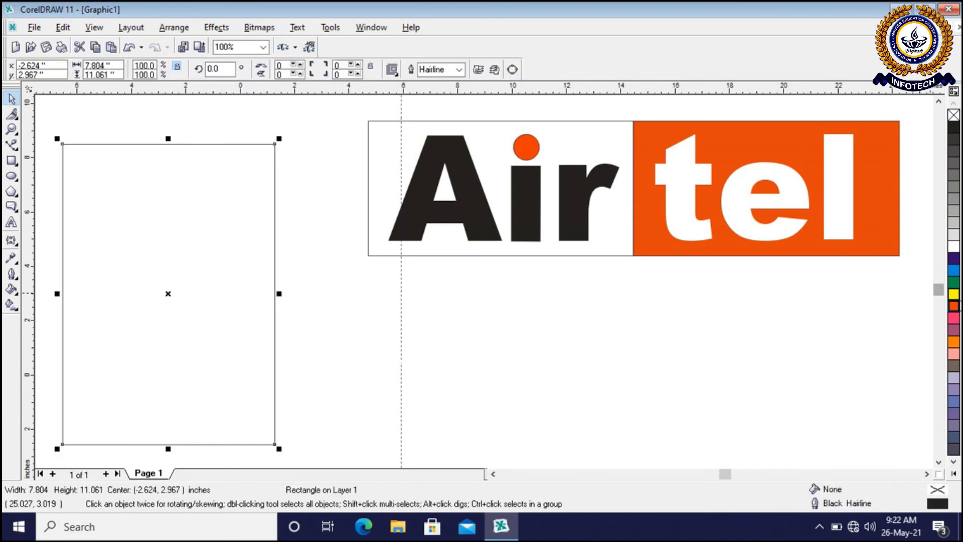
left_click(954, 295)
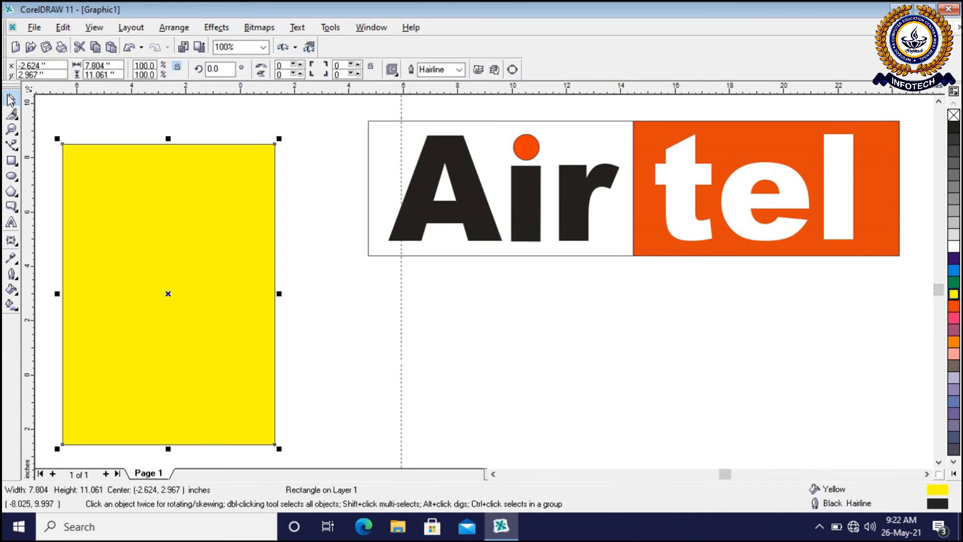
left_click(520, 314)
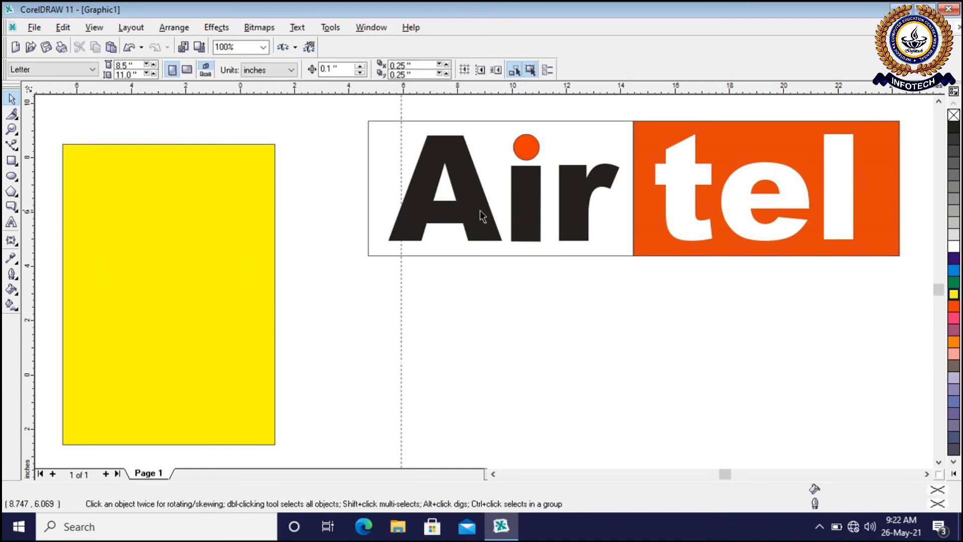
Try the grouped logo over the yellow rectangle and move it back beside it, centered at about 13.48, 7.10 inches
left_click_drag(480, 213, 244, 290)
left_click_drag(441, 286, 651, 206)
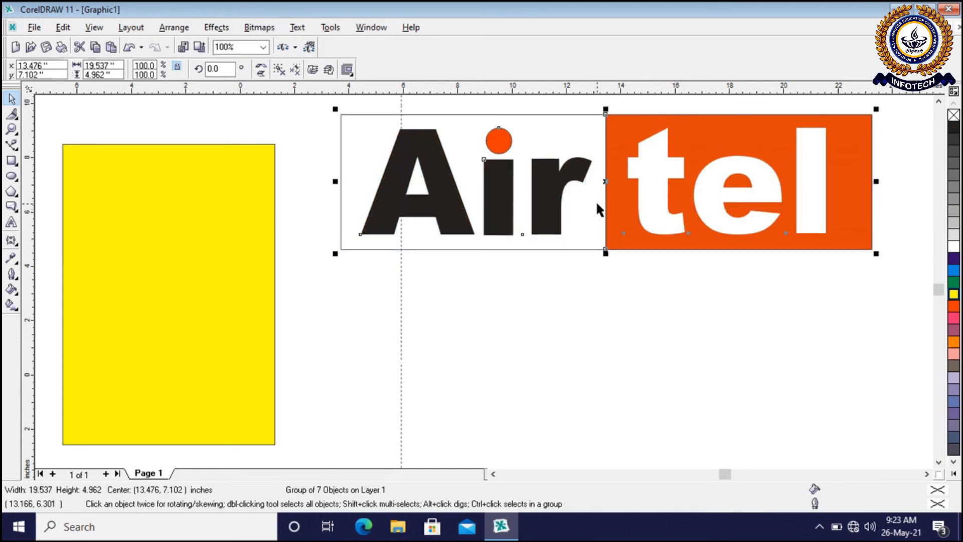
Copy and paste the grouped logo and place the duplicate below the original, centered at about 13.58, 1.16 inches
left_click(63, 27)
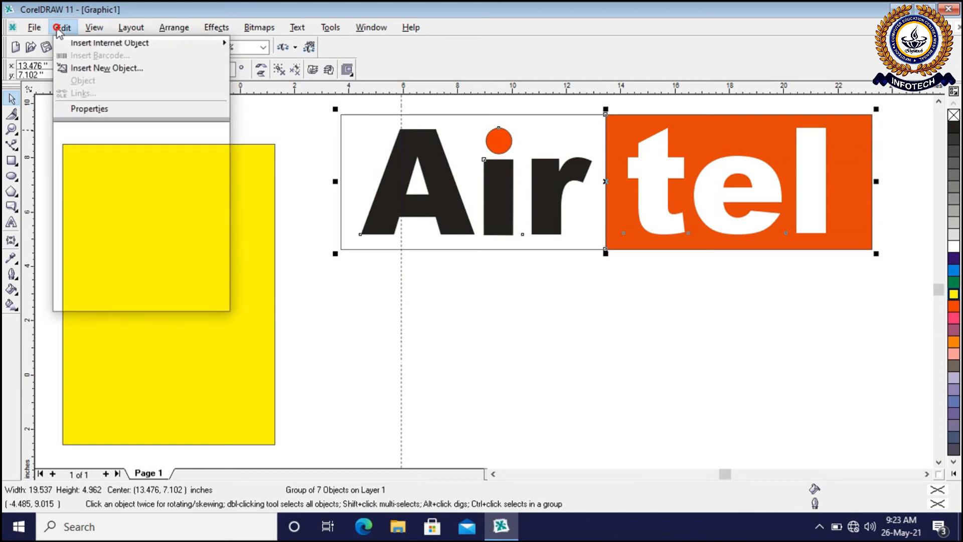
left_click(77, 102)
left_click(69, 31)
left_click(83, 116)
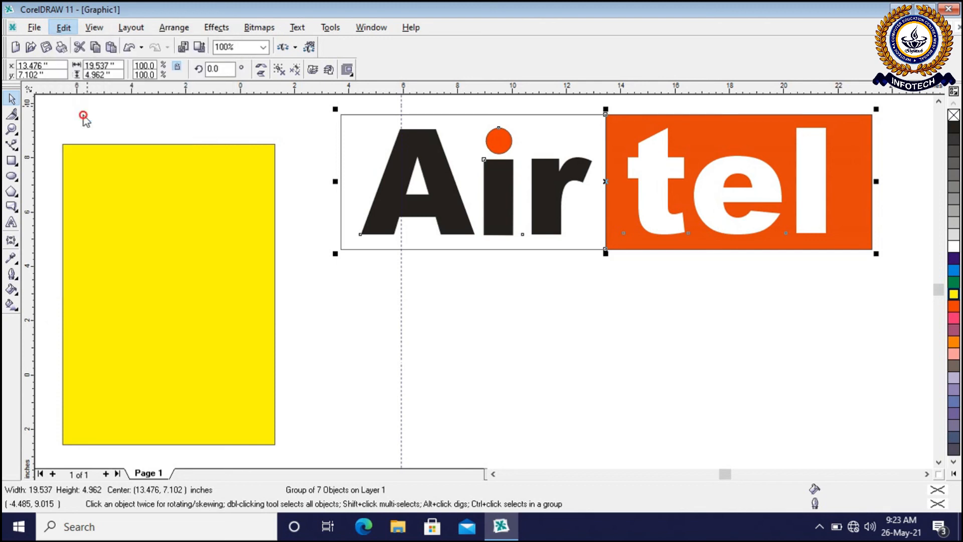
left_click_drag(512, 203, 514, 364)
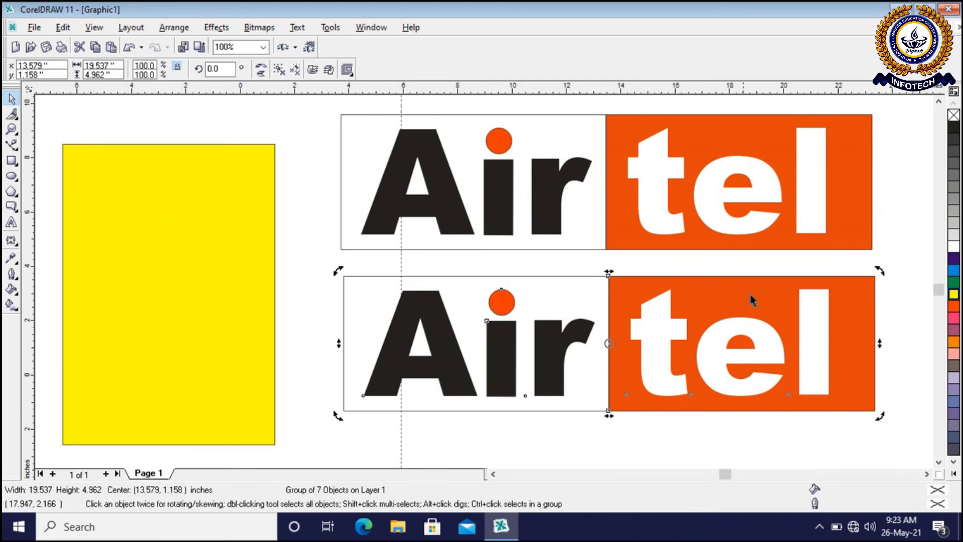
left_click(912, 249)
left_click(859, 296)
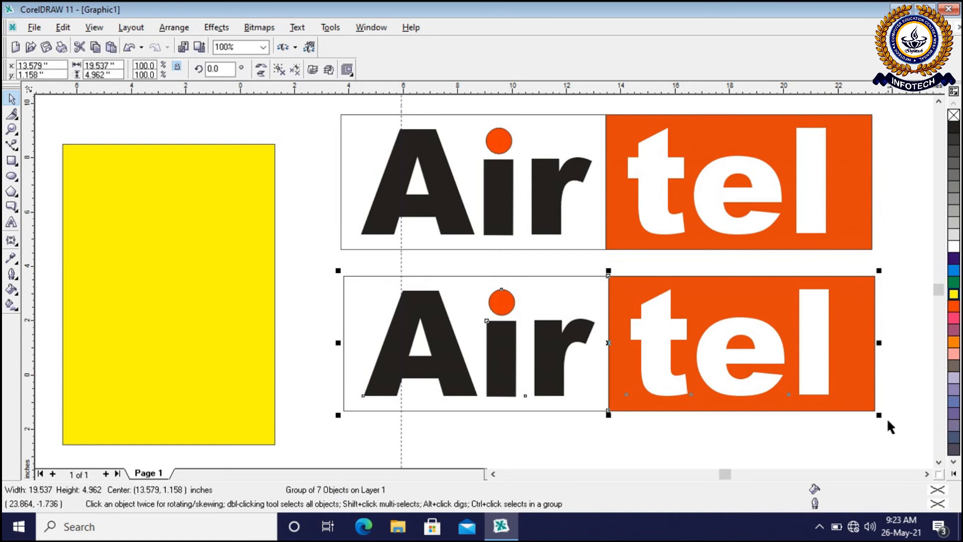
Scale the duplicate logo down to about 5.60 by 1.42 inches and move it onto the upper part of the yellow rectangle
left_click_drag(879, 414, 499, 318)
left_click(543, 327)
left_click(394, 301)
left_click_drag(394, 301, 122, 195)
scroll(60, 139, "up", 2)
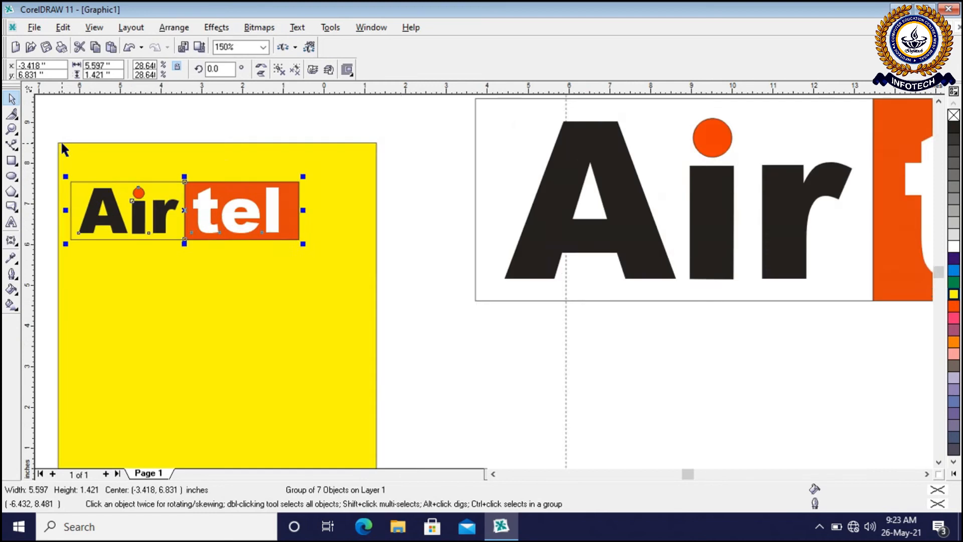
Shrink the duplicate logo further and place it near the upper-left corner of the yellow rectangle
left_click(384, 122)
left_click(369, 243)
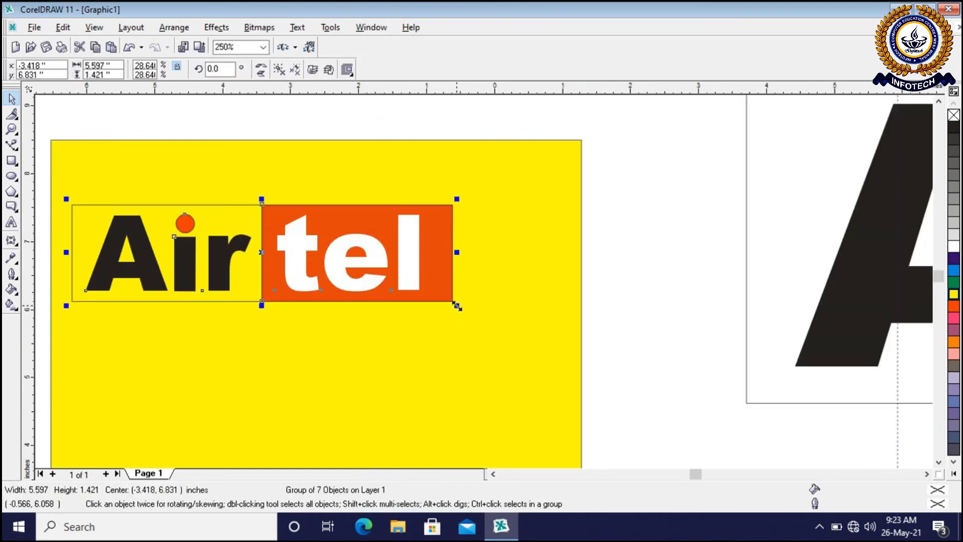
left_click_drag(457, 304, 255, 246)
left_click(223, 116)
left_click_drag(182, 216, 183, 177)
left_click(183, 120)
Examine the small logo up close and change the fill of the rectangle behind it to cyan
scroll(40, 130, "up", 2)
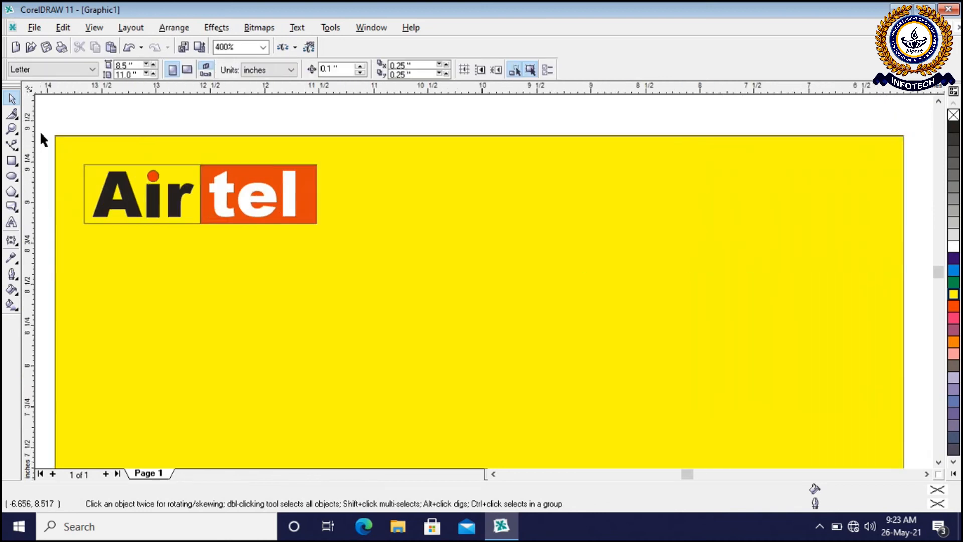
scroll(42, 134, "up", 2)
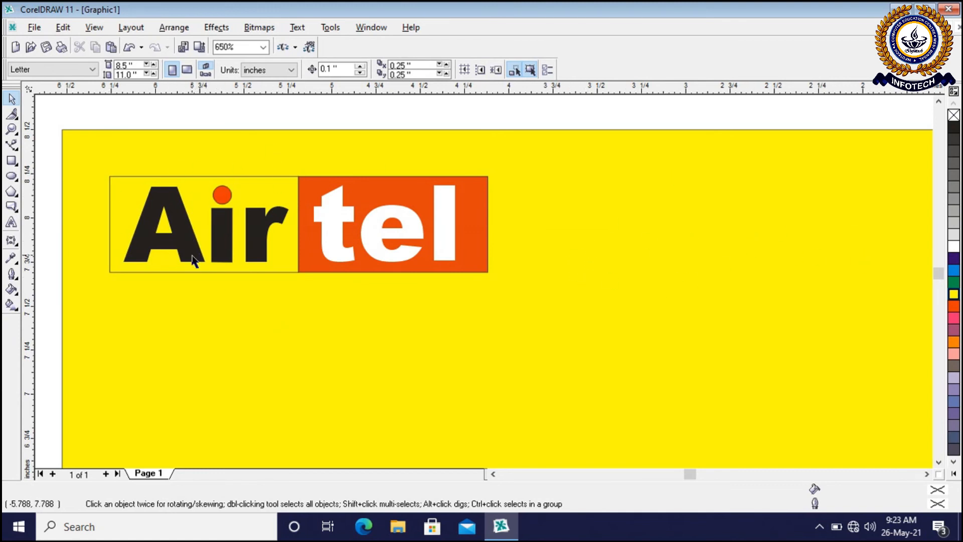
scroll(193, 261, "down", 3)
scroll(226, 200, "up", 2)
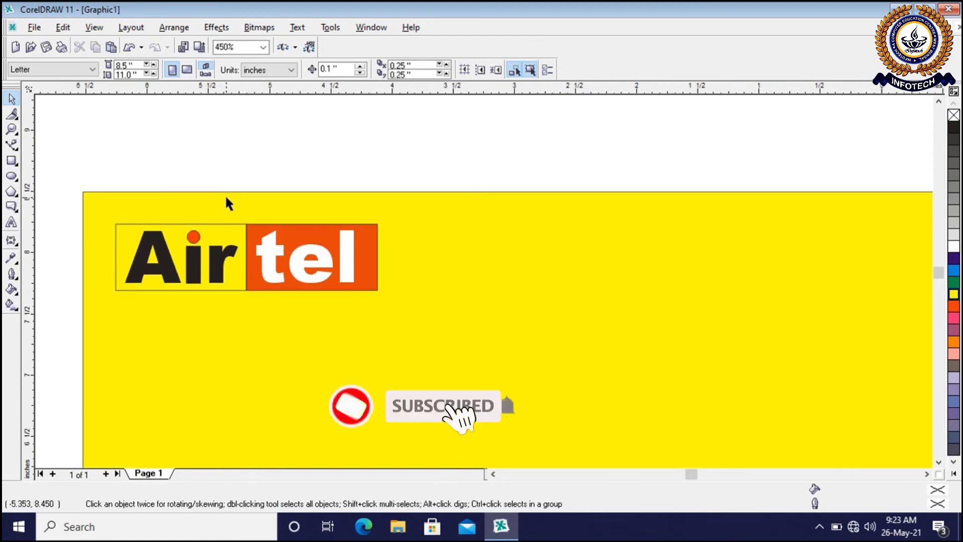
scroll(227, 201, "up", 1)
left_click(588, 317)
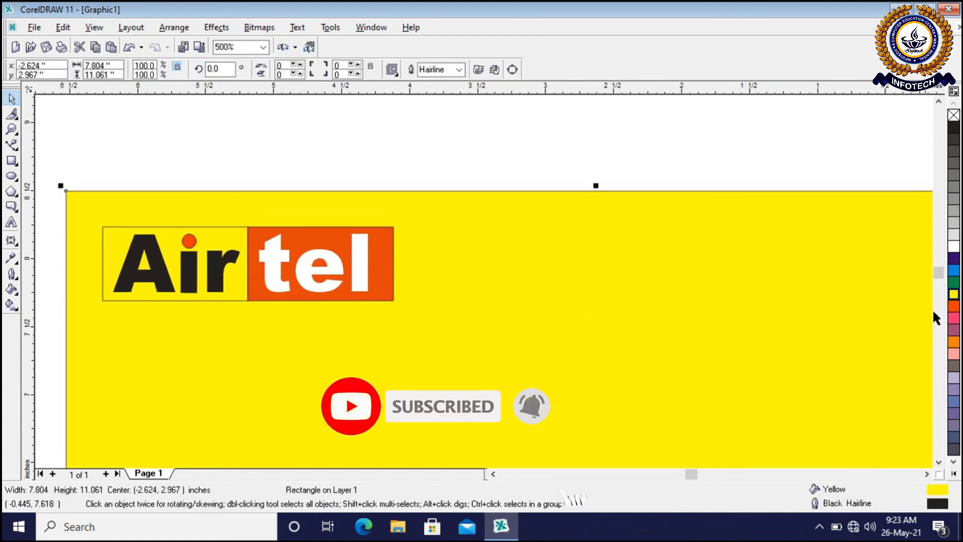
left_click(952, 272)
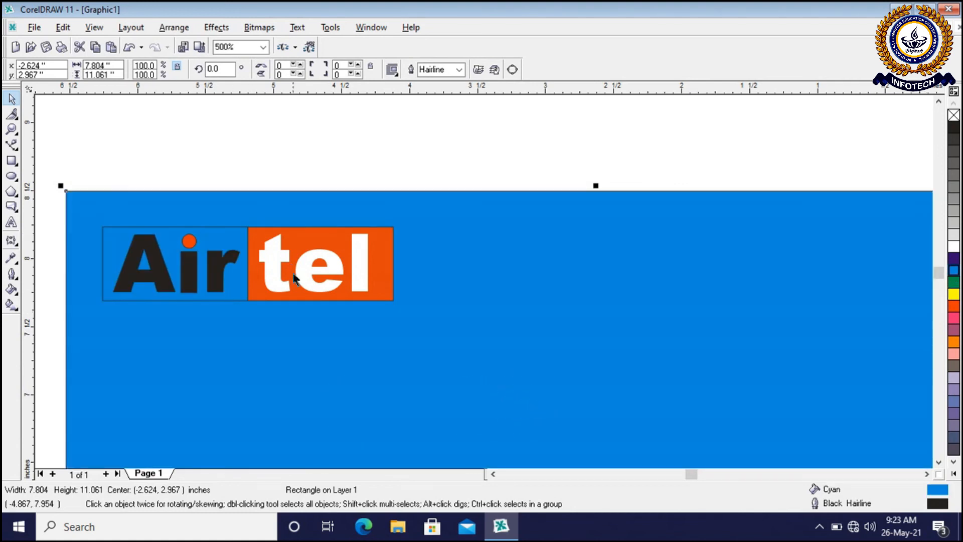
Check the small logo against the cyan background, change the rectangle's fill to light gray, and deselect it
scroll(291, 281, "down", 1)
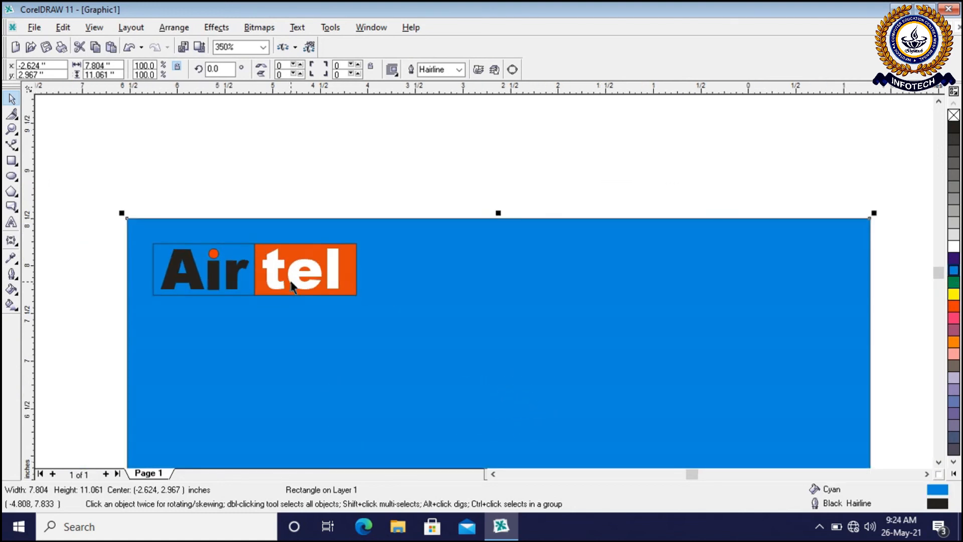
scroll(361, 193, "up", 1)
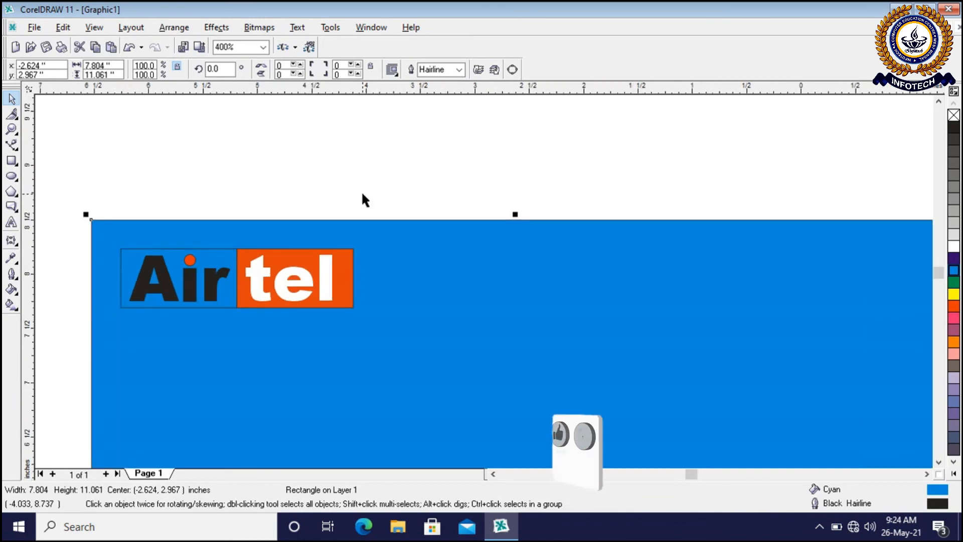
scroll(365, 200, "up", 1)
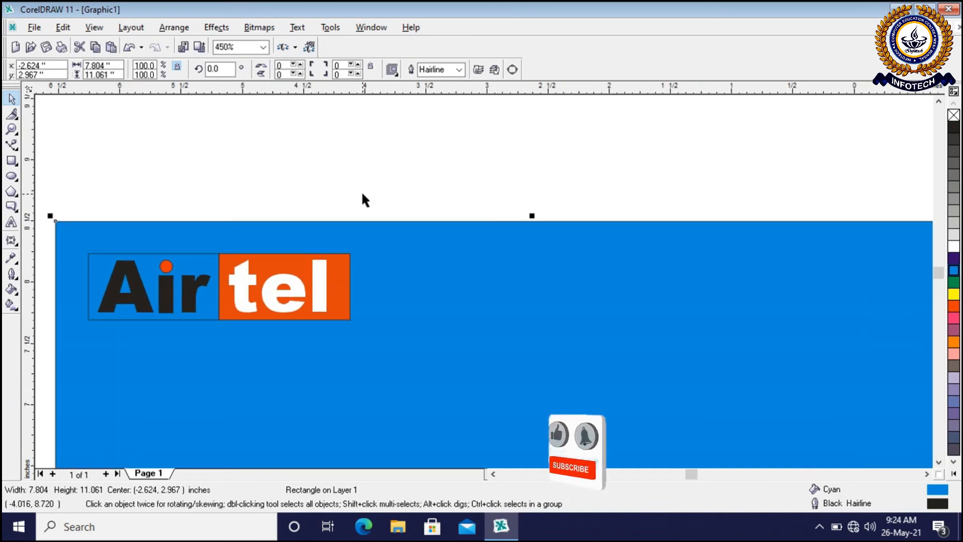
left_click(951, 235)
left_click(304, 187)
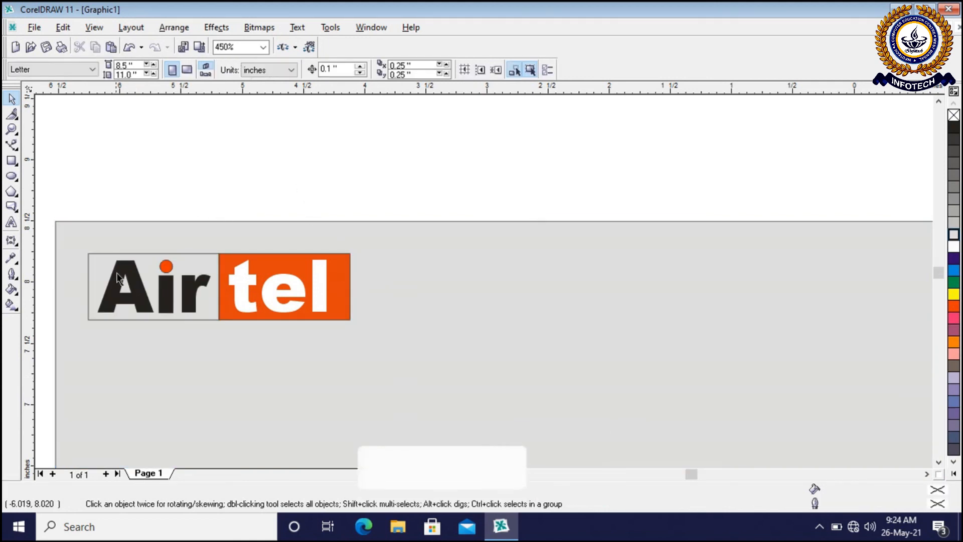
Delete the small duplicate logo and the gray sample rectangle
scroll(120, 276, "down", 4)
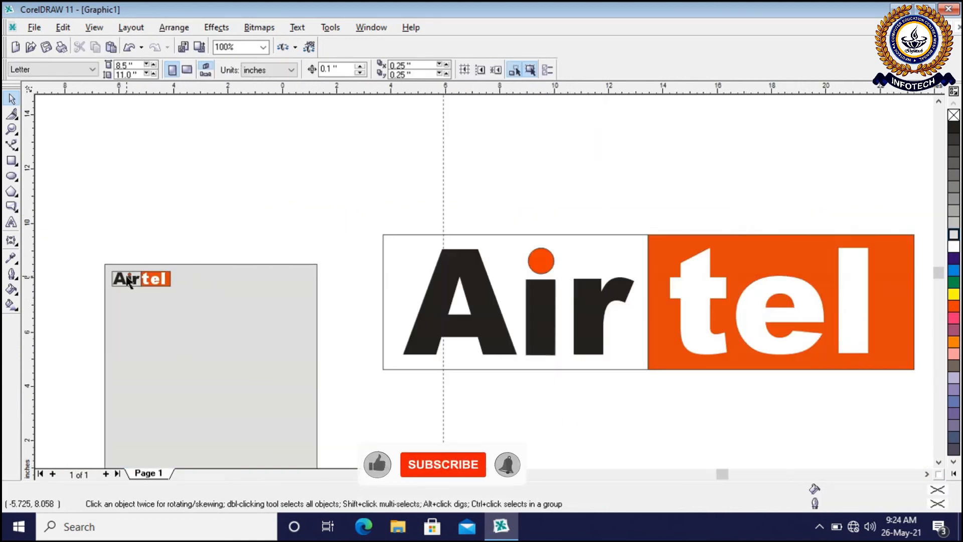
scroll(139, 326, "up", 1)
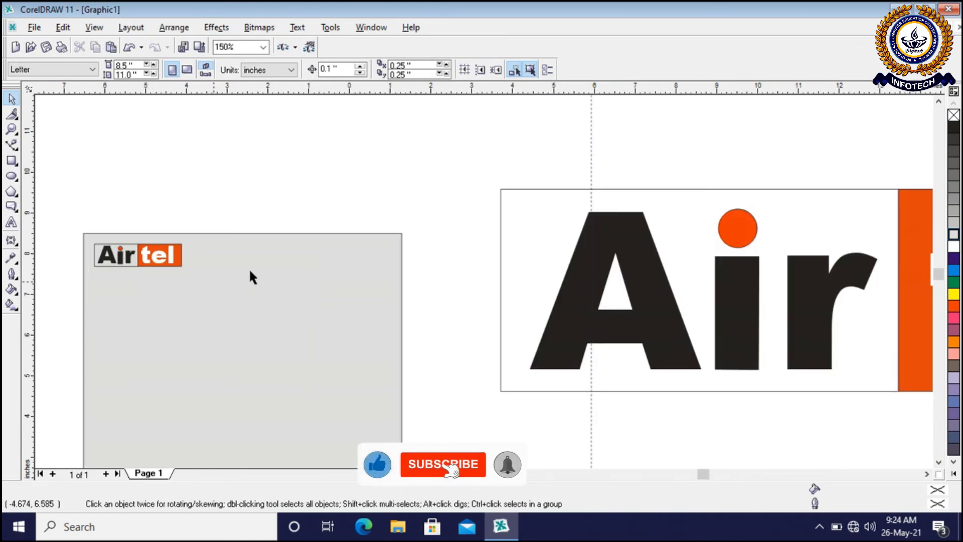
left_click(133, 258)
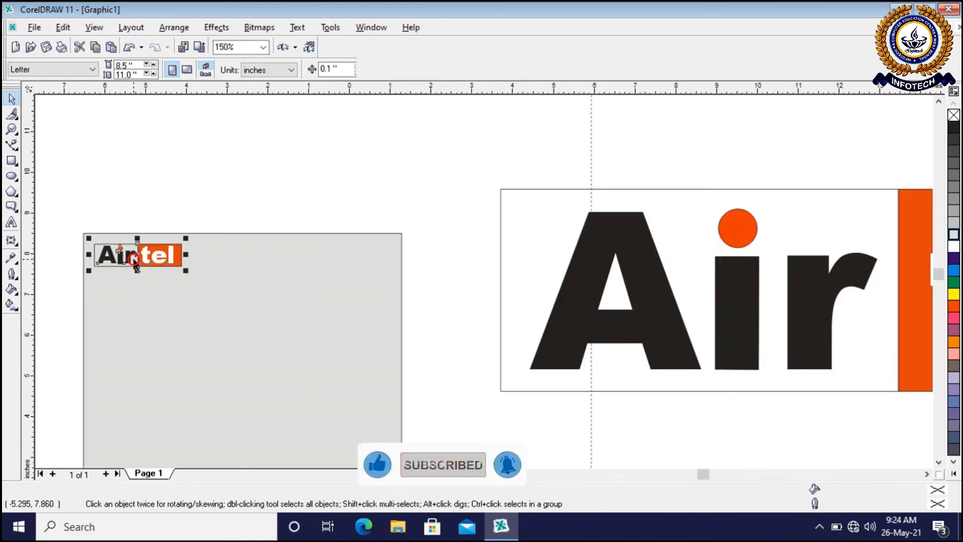
key("Delete")
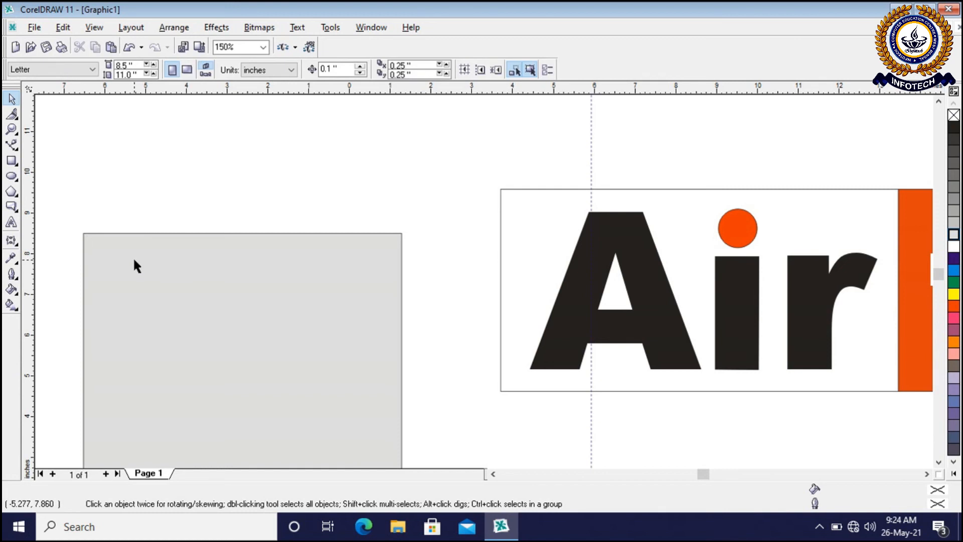
left_click(133, 256)
key("Delete")
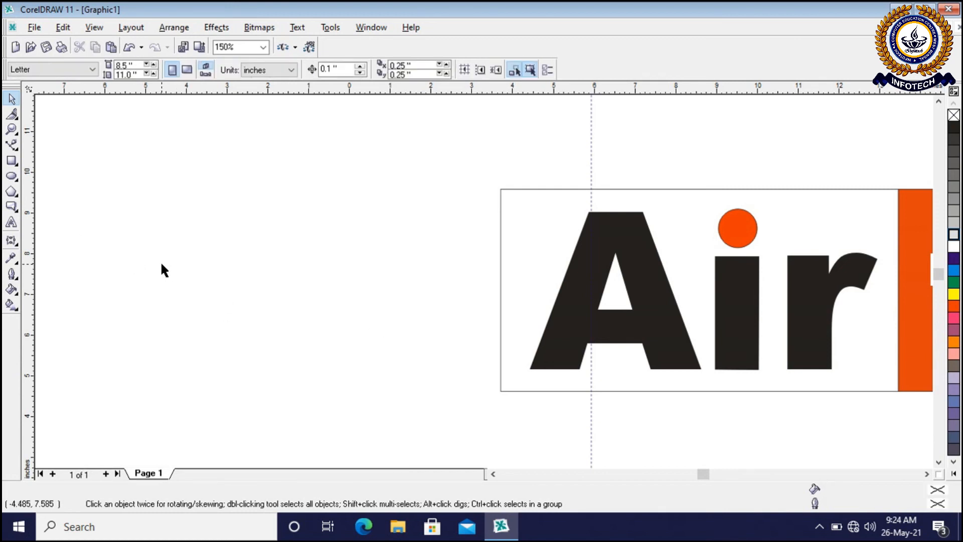
Center the remaining full-size logo in view and examine its letters, dot and panels
scroll(161, 261, "down", 2)
scroll(851, 232, "up", 1)
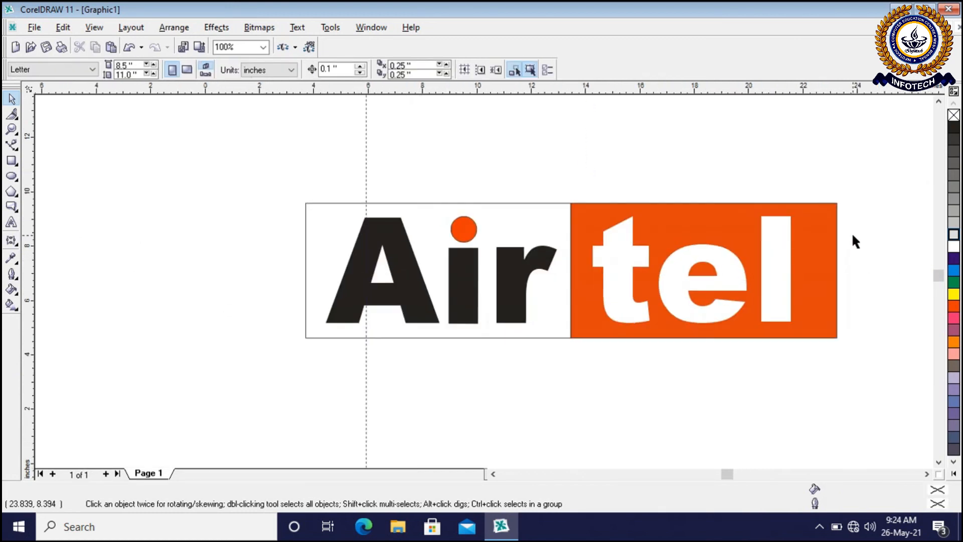
scroll(855, 241, "up", 1)
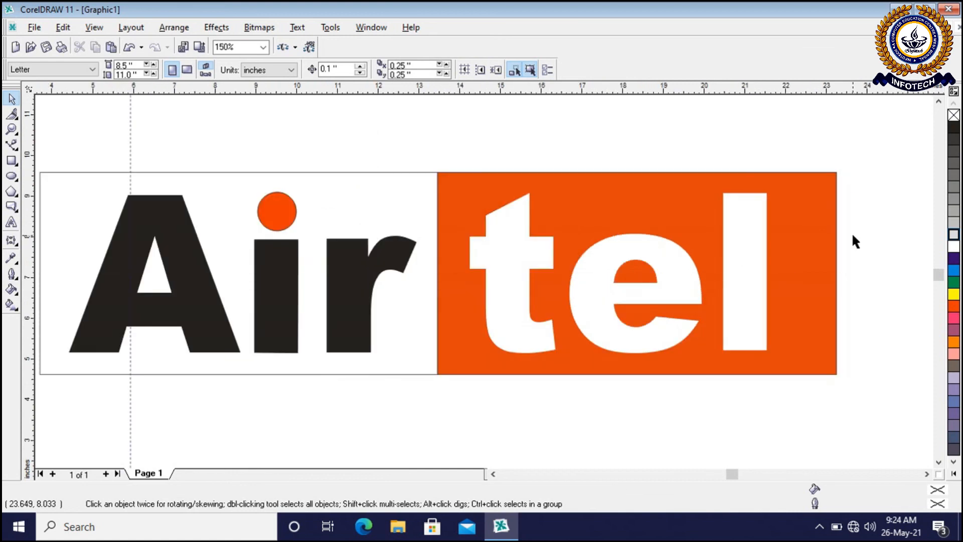
left_click(493, 473)
left_click(926, 473)
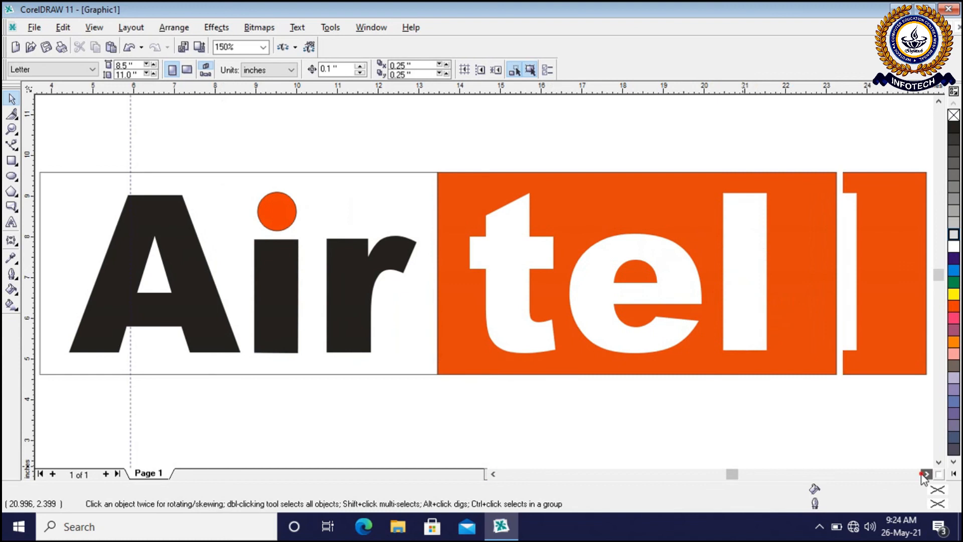
scroll(633, 395, "down", 1)
scroll(583, 401, "up", 1)
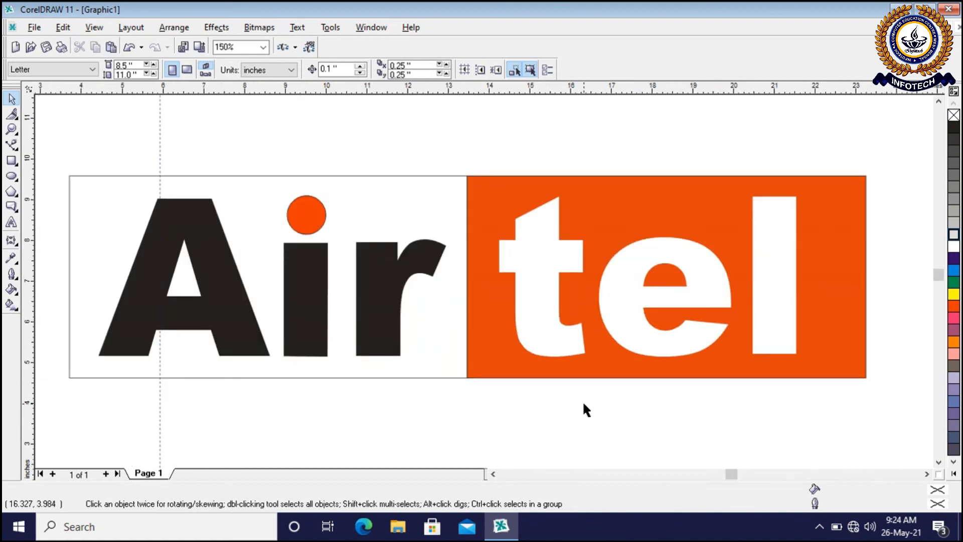
Start exporting the logo to the Desktop as a JPEG bitmap with the file name BBB
left_click(43, 30)
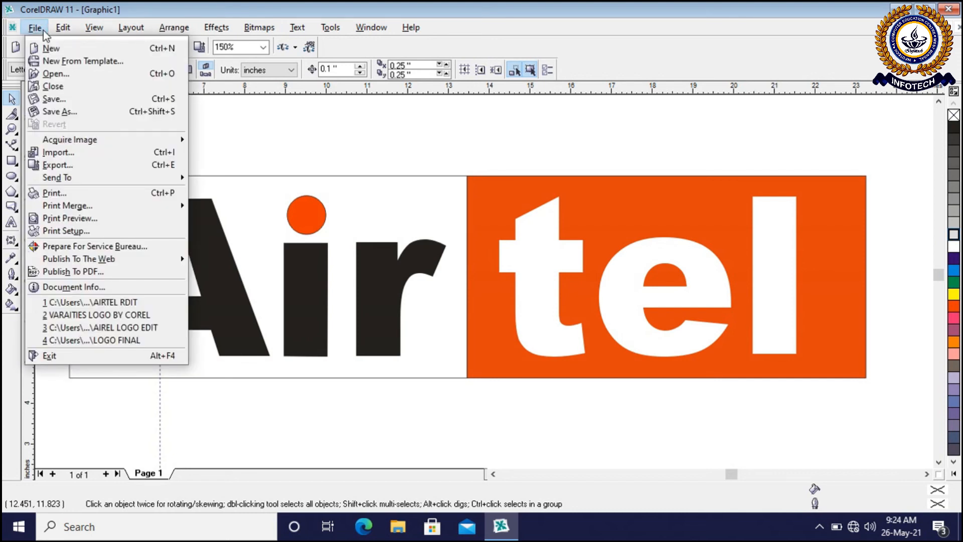
left_click(62, 169)
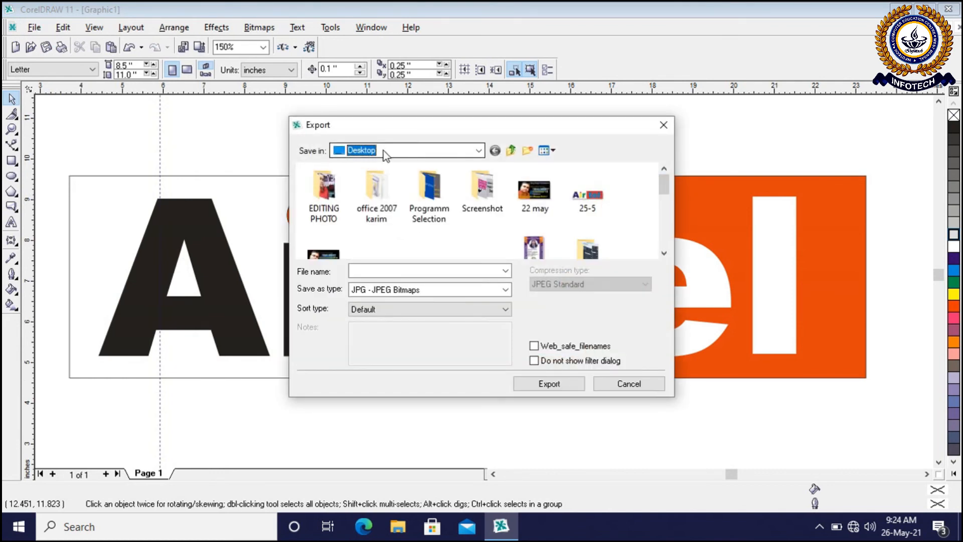
left_click(400, 270)
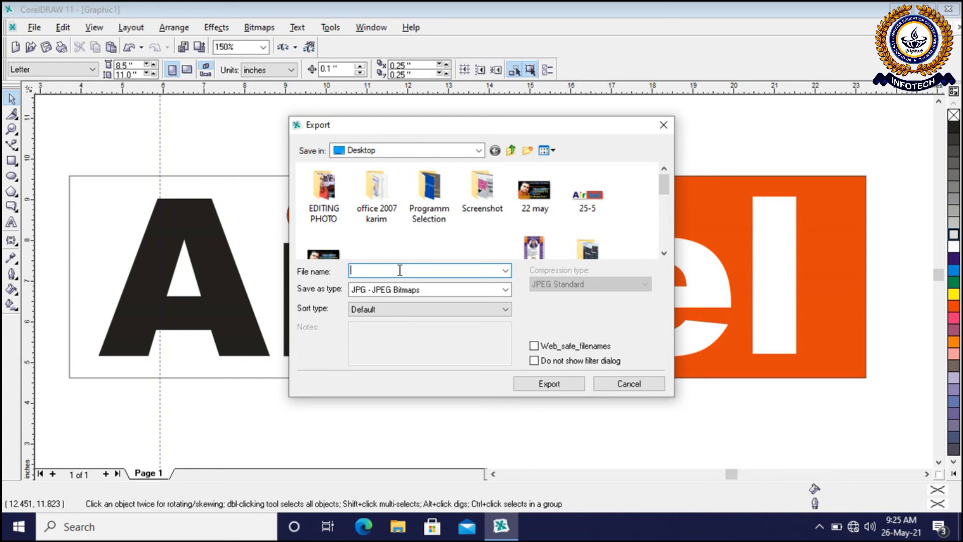
type("BBB")
left_click(533, 387)
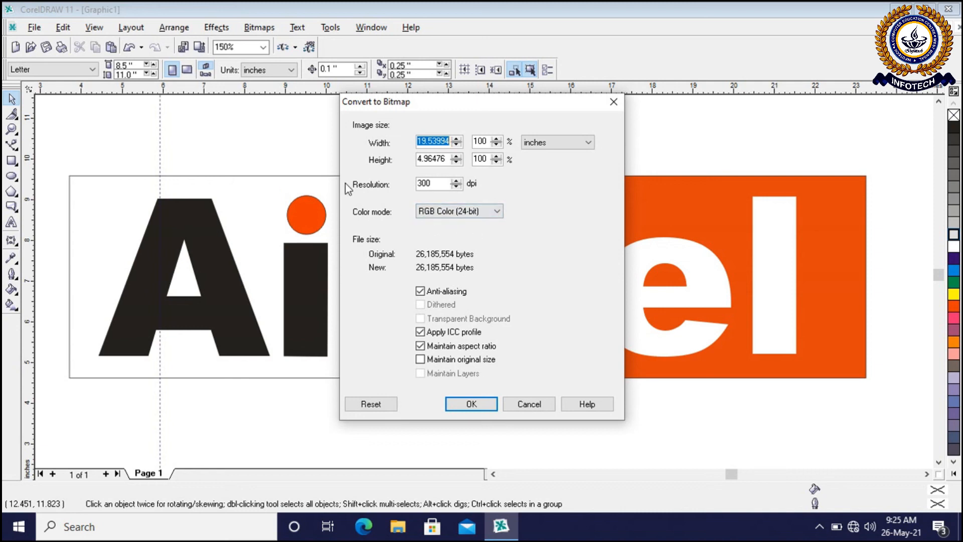
Set the bitmap resolution to 300 dpi and complete the JPEG export with the default compression settings
left_click(439, 185)
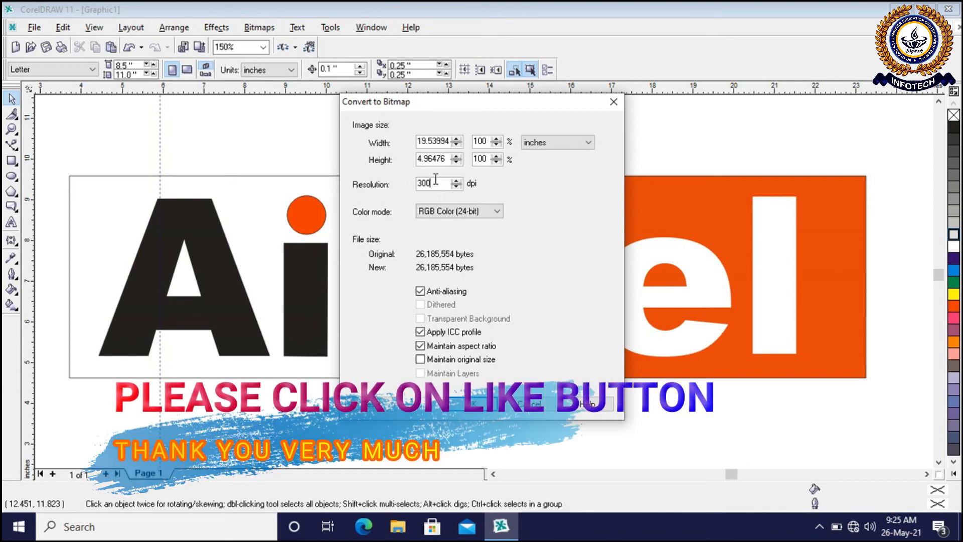
left_click(436, 184)
left_click_drag(436, 184, 391, 183)
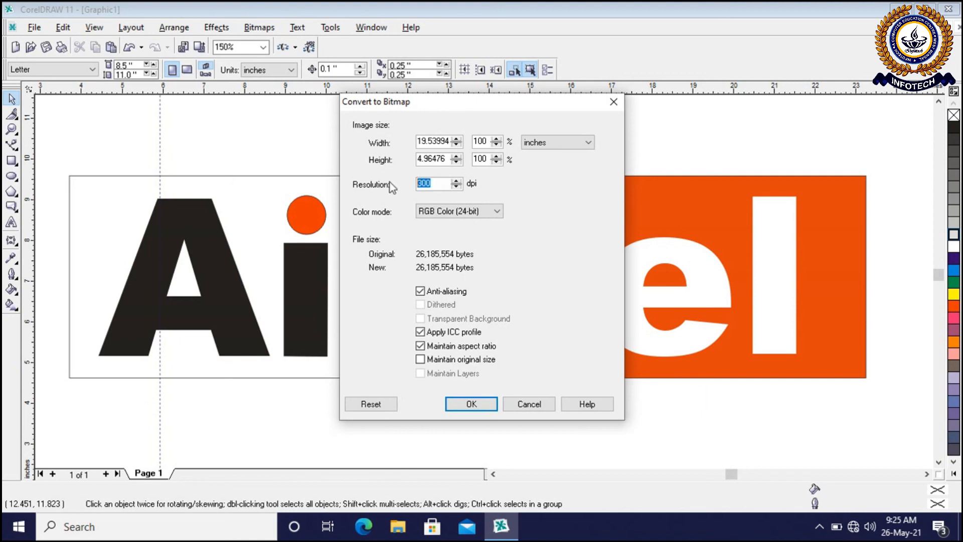
type("75")
key("BackSpace")
key("BackSpace")
type("300")
left_click(468, 404)
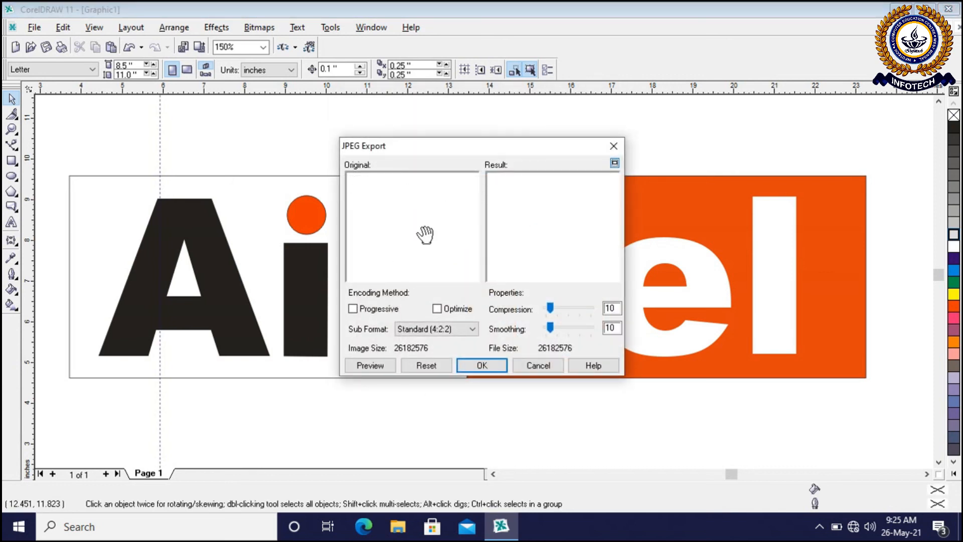
left_click(504, 371)
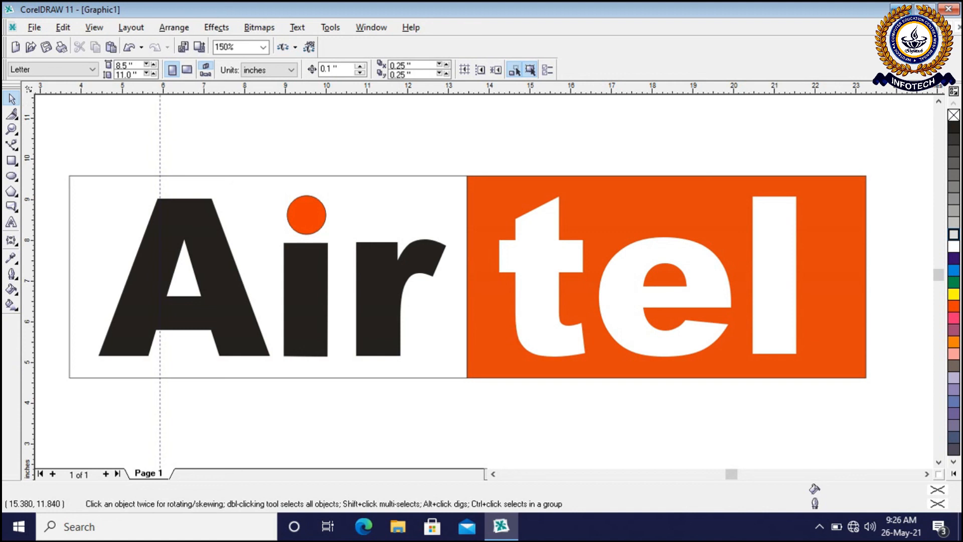
Open the exported BBB image from the Desktop, view the whole logo, and close the picture viewer
left_click(896, 9)
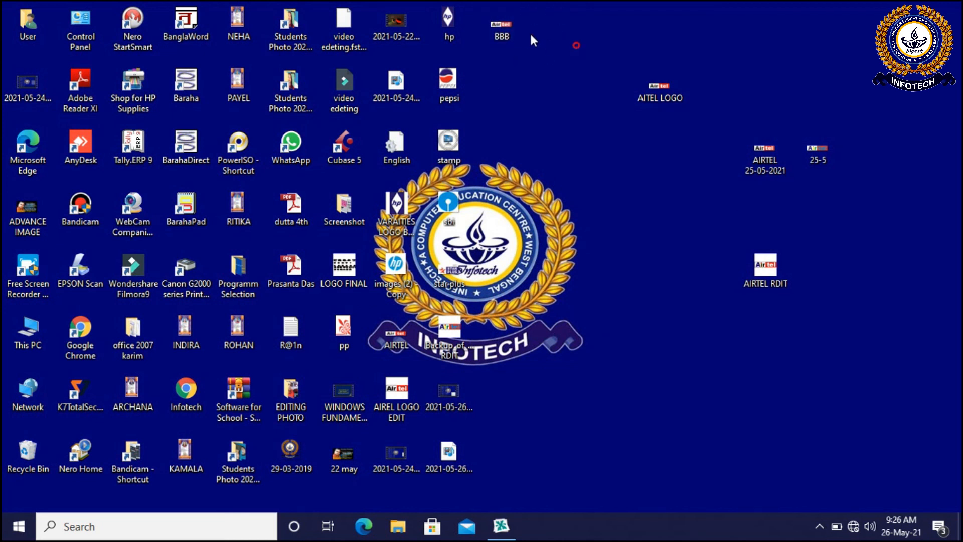
double_click(502, 26)
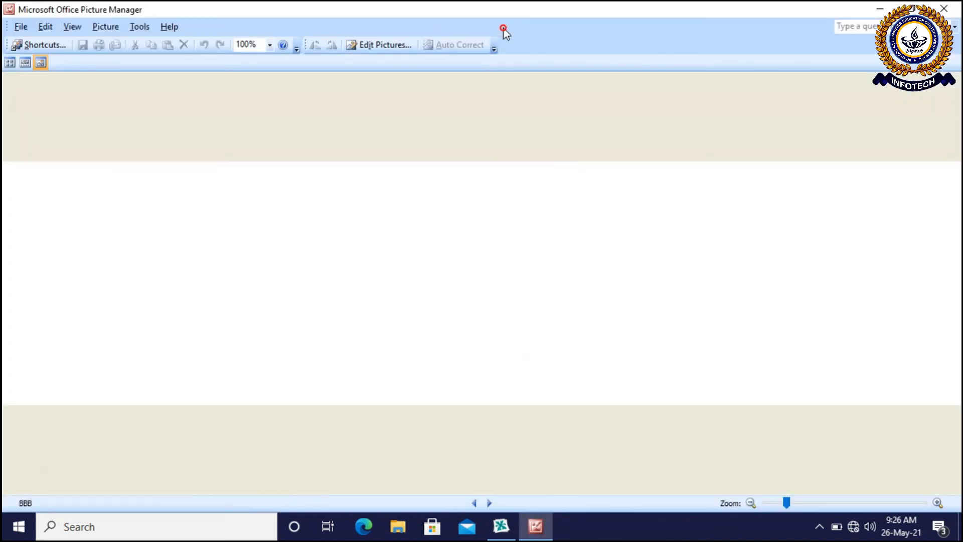
scroll(384, 193, "down", 1)
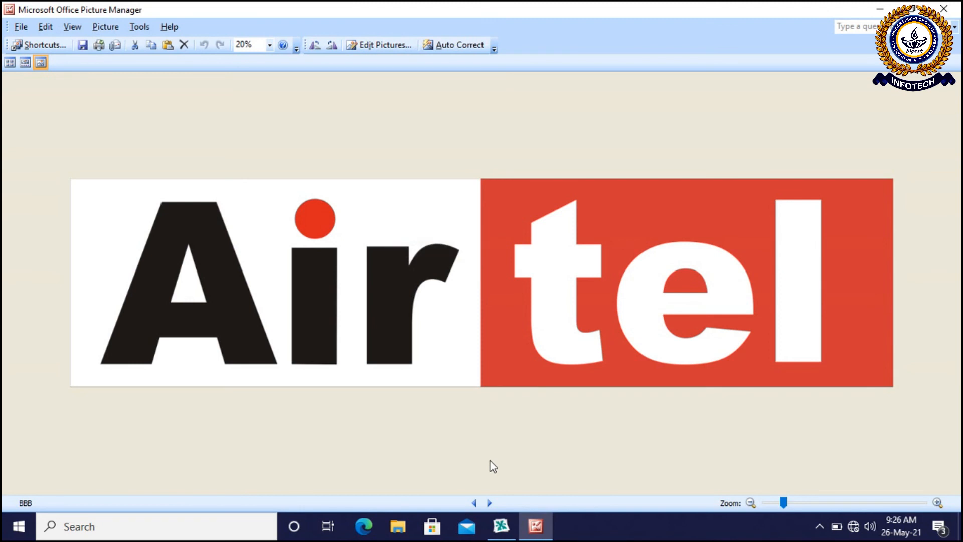
left_click(944, 8)
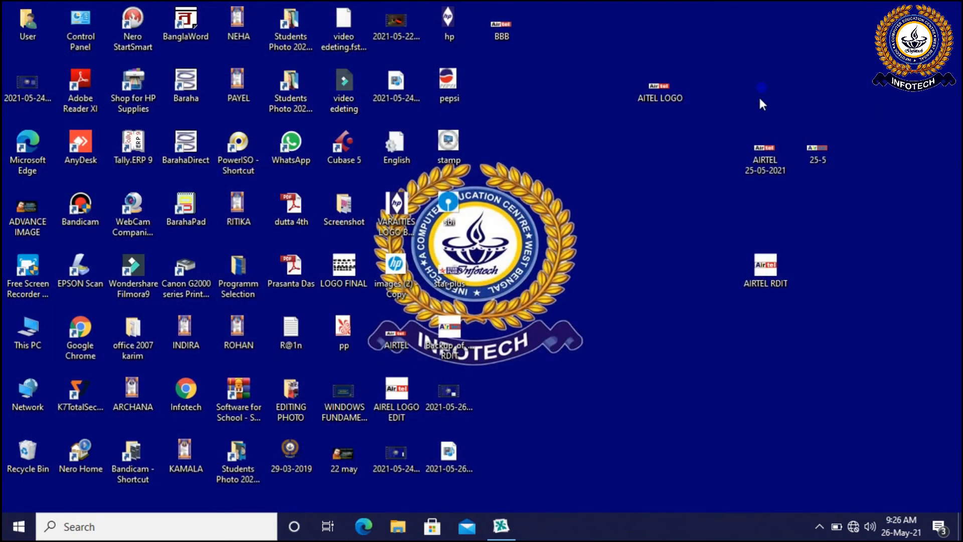
Switch back to CorelDRAW and save the drawing to the Desktop as BBB in CDR - CorelDRAW format
left_click(510, 522)
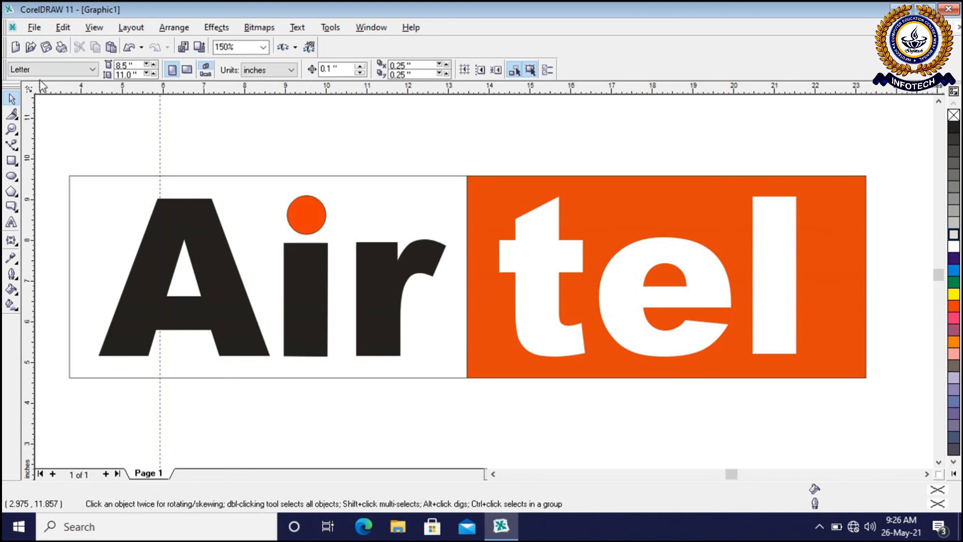
left_click(35, 27)
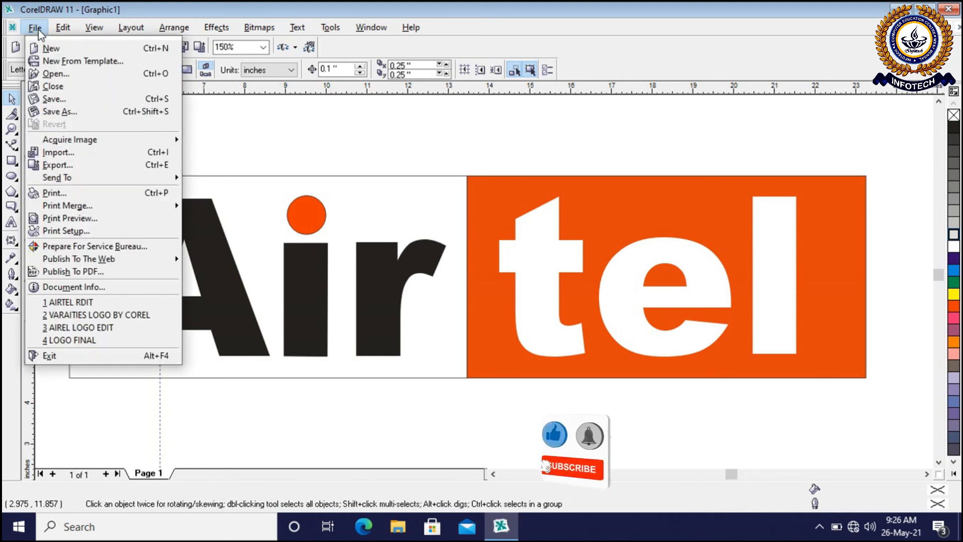
left_click(55, 99)
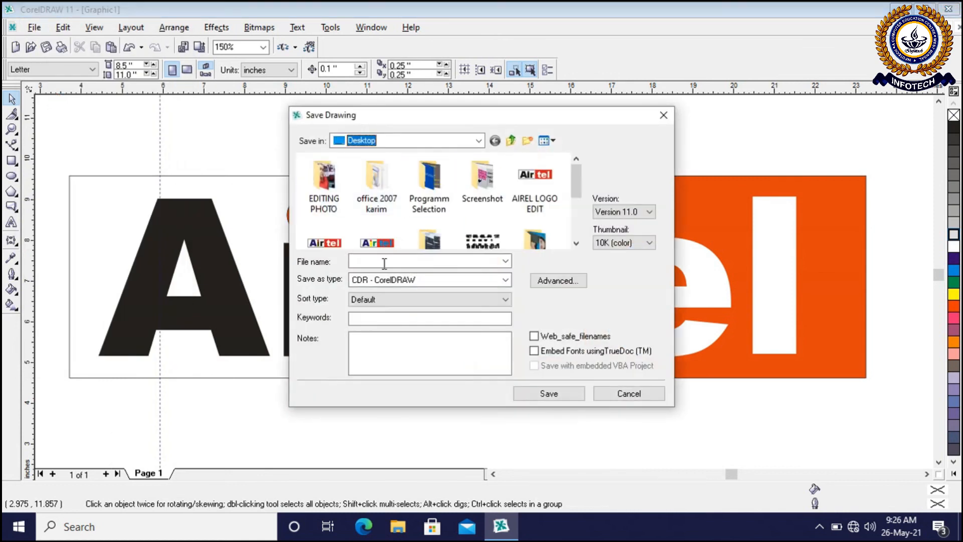
type("BBB")
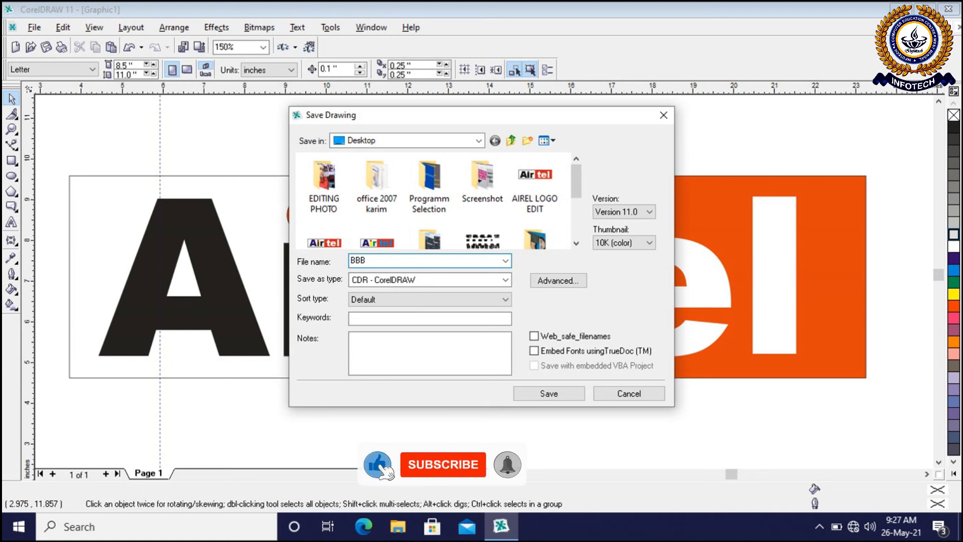
type(".")
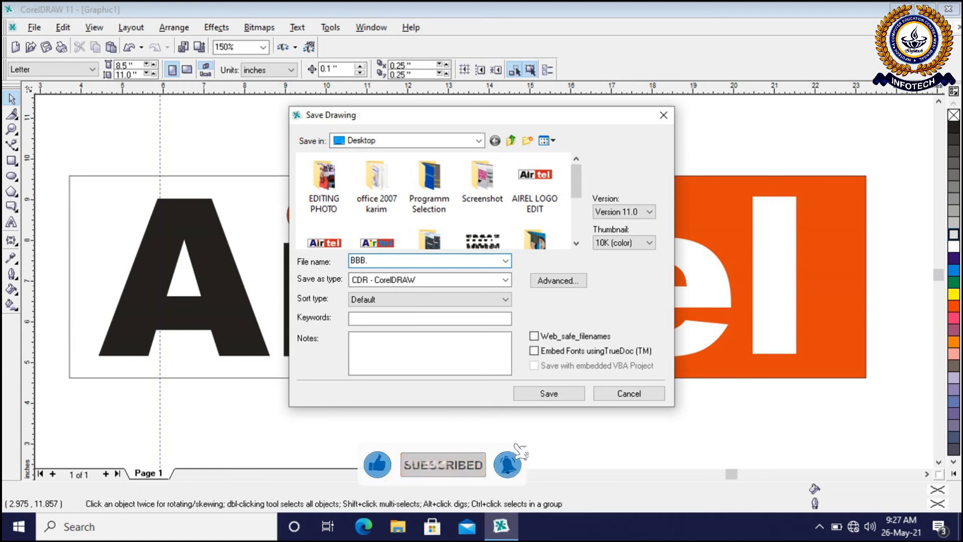
type("C")
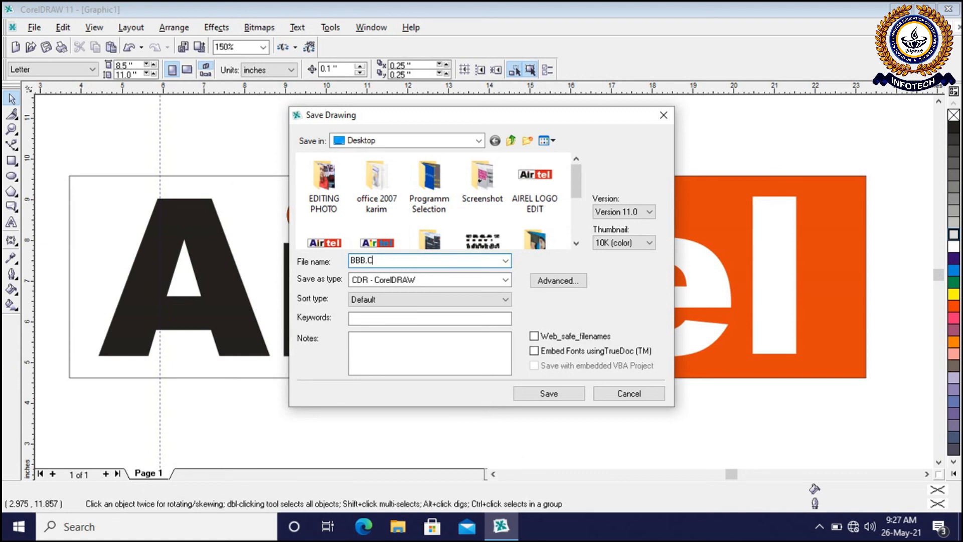
type("DR")
left_click(413, 281)
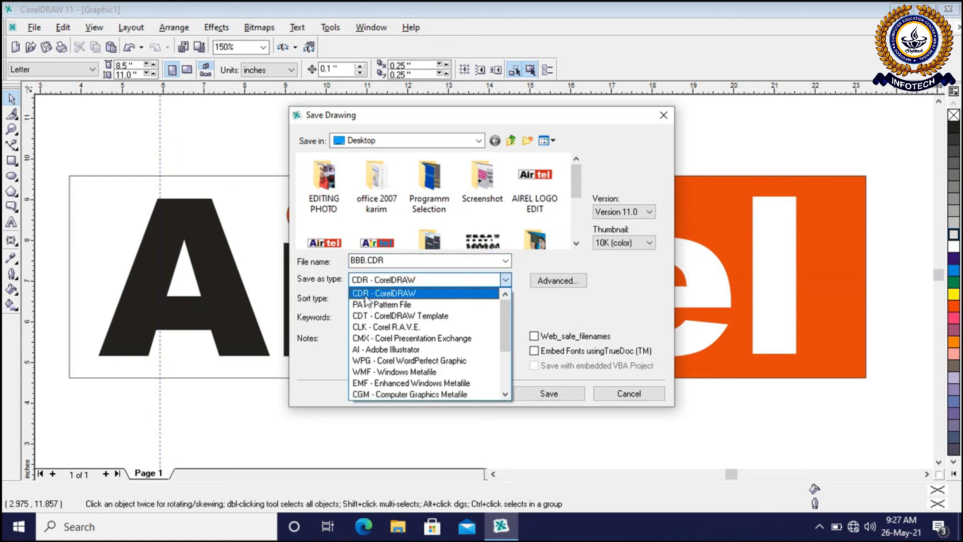
left_click(386, 295)
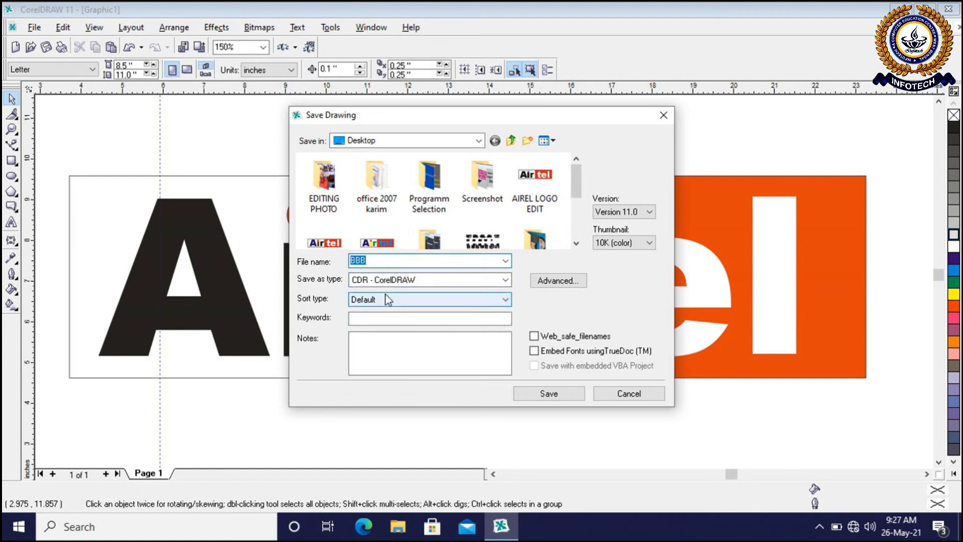
left_click(542, 395)
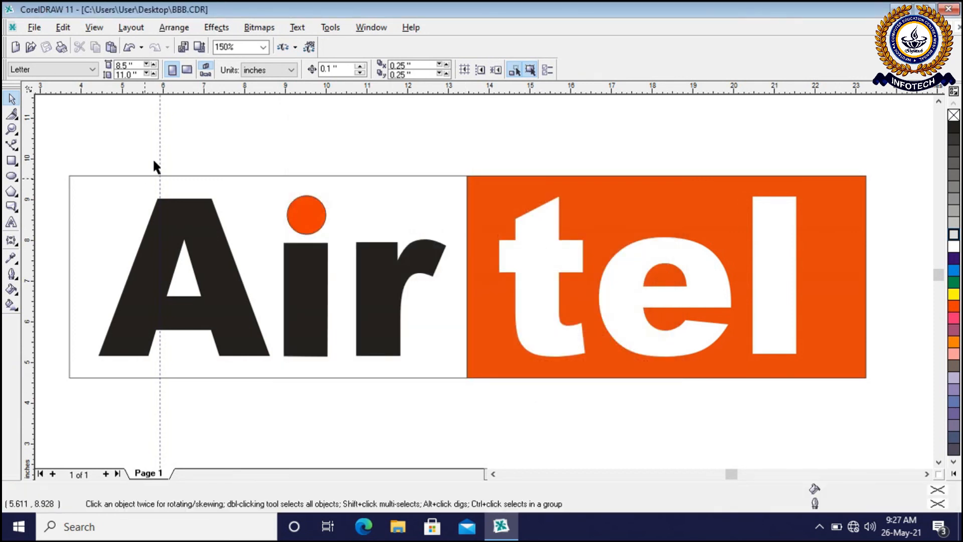
Close CorelDRAW and reopen the saved BBB drawing from the Desktop with CorelDRAW(R)
left_click(949, 9)
left_click(545, 285)
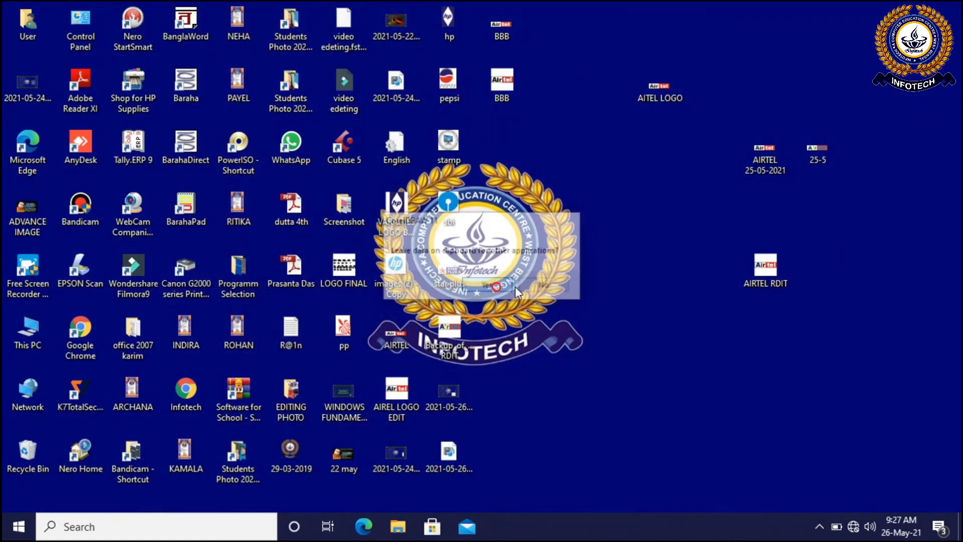
right_click(504, 88)
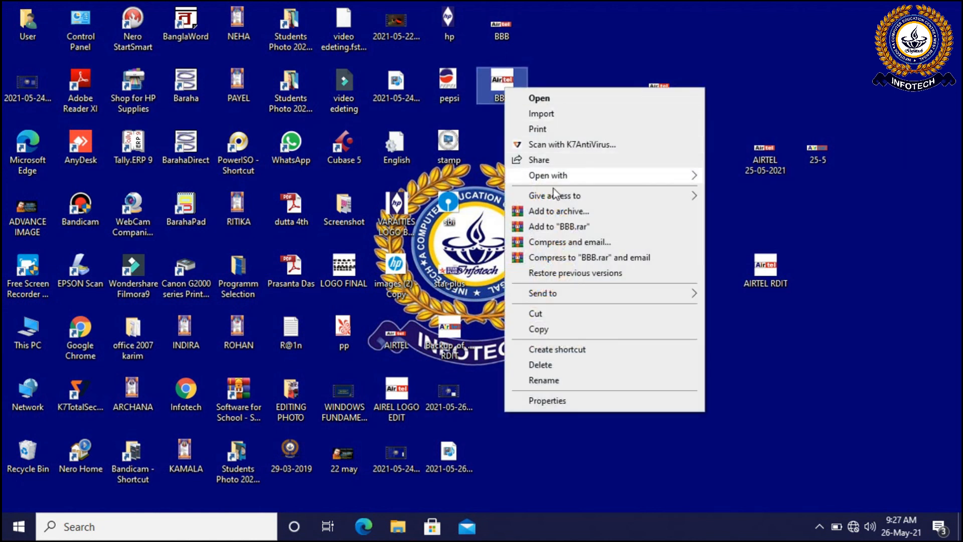
mouse_move(567, 175)
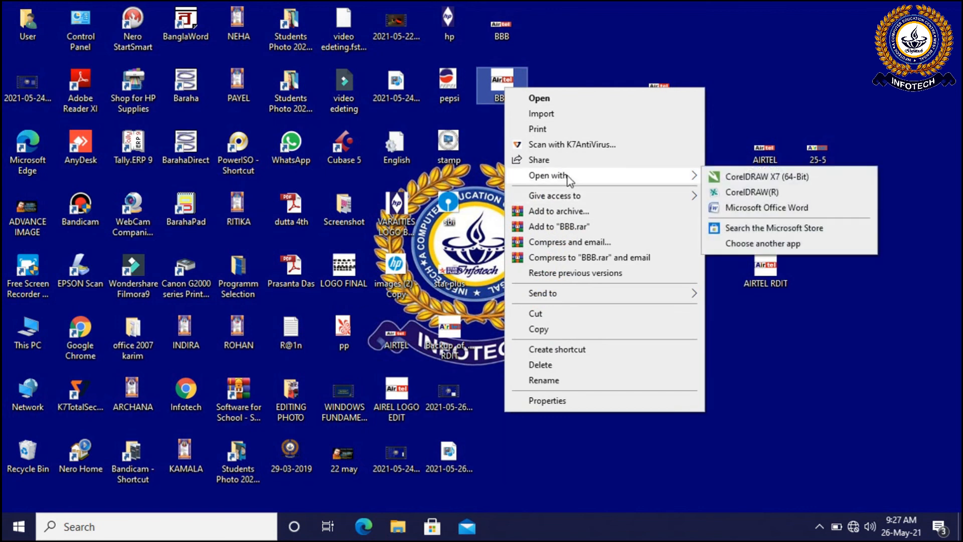
left_click(715, 193)
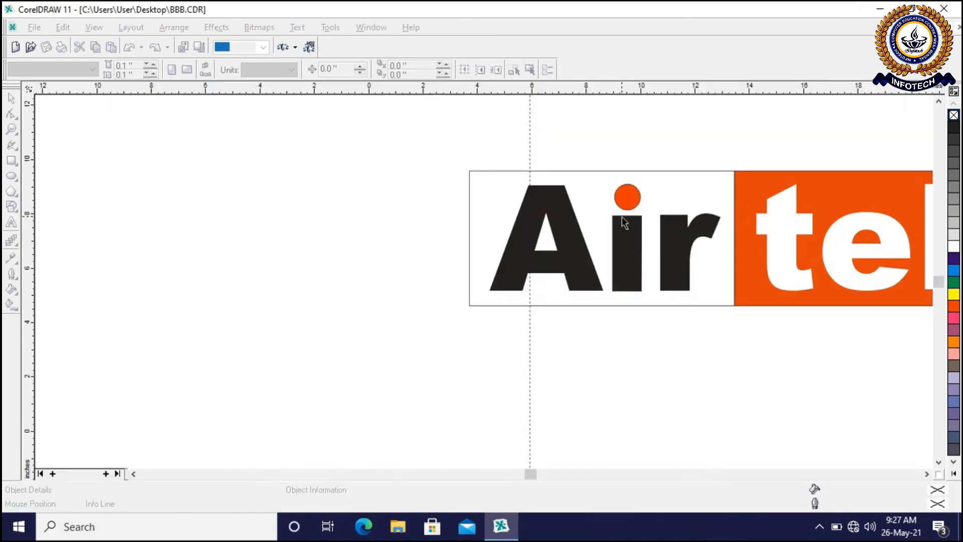
Bring the whole logo into view and check the reopened artwork up close and as a group
left_click(926, 474)
left_click(925, 473)
scroll(595, 178, "up", 1)
scroll(595, 178, "down", 1)
scroll(528, 163, "up", 1)
left_click(539, 243)
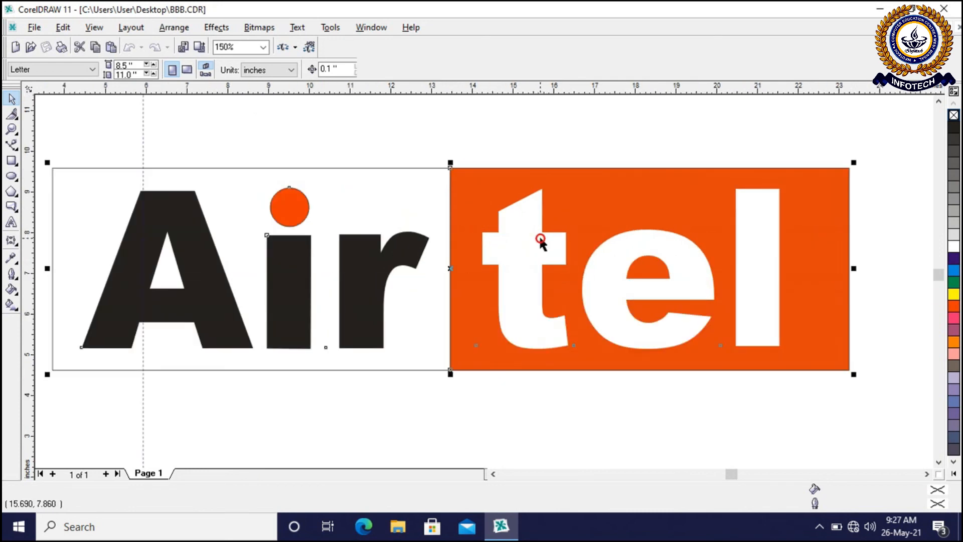
left_click(528, 147)
scroll(528, 147, "down", 1)
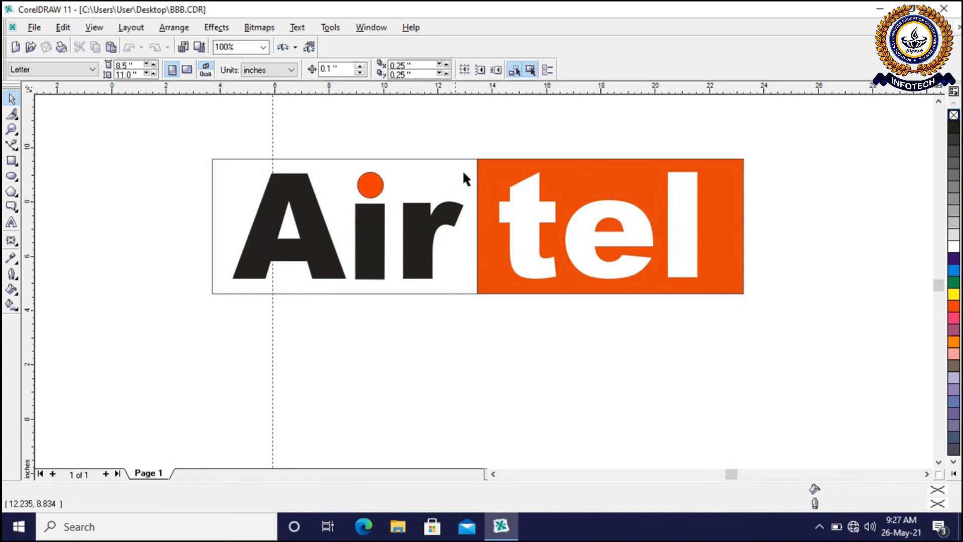
Ungroup the Airtel logo into its separate objects and deselect them
left_click(512, 183)
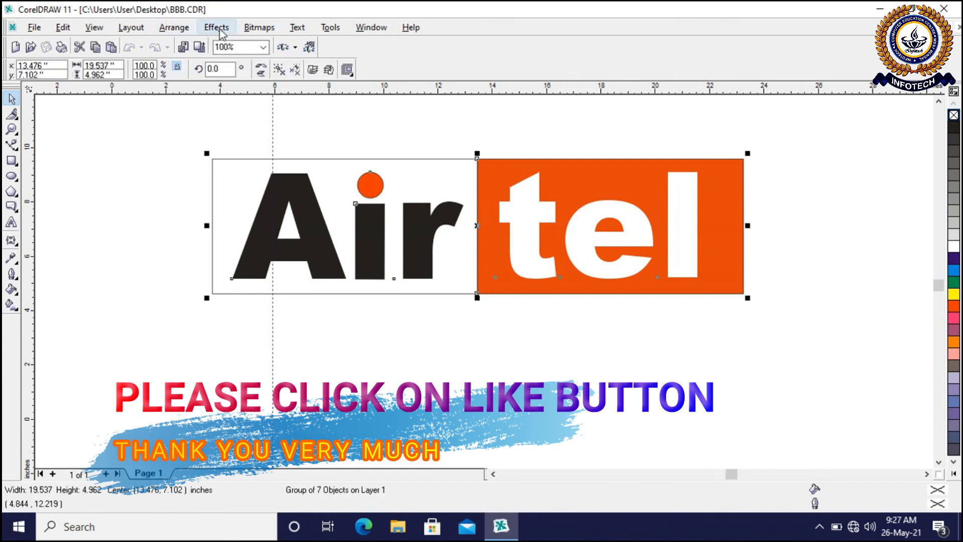
left_click(176, 30)
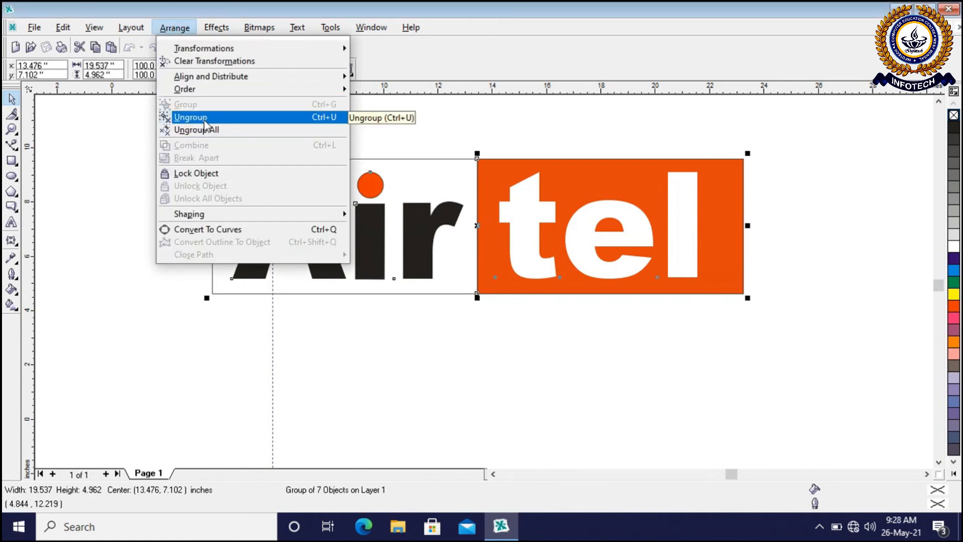
left_click(205, 121)
left_click(220, 122)
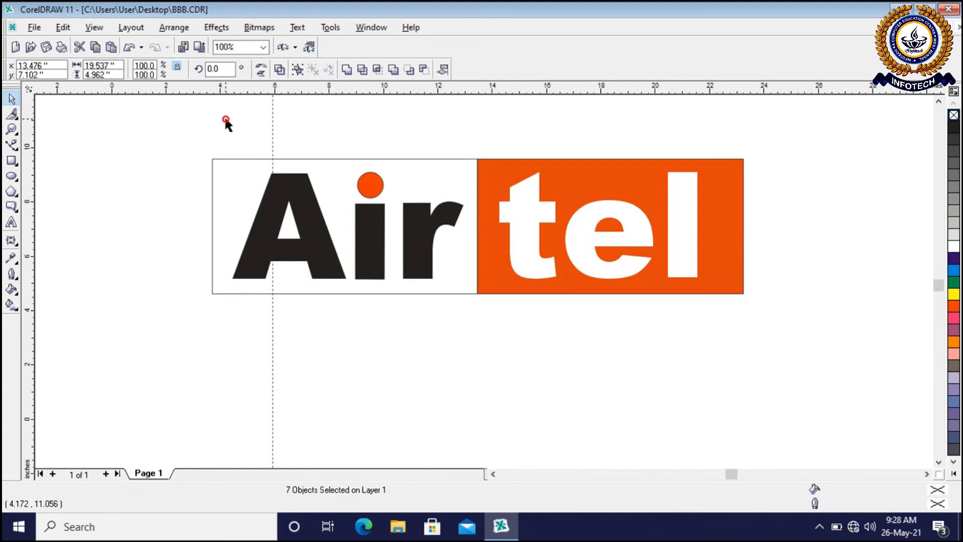
left_click(442, 162)
left_click(548, 197)
left_click(428, 156)
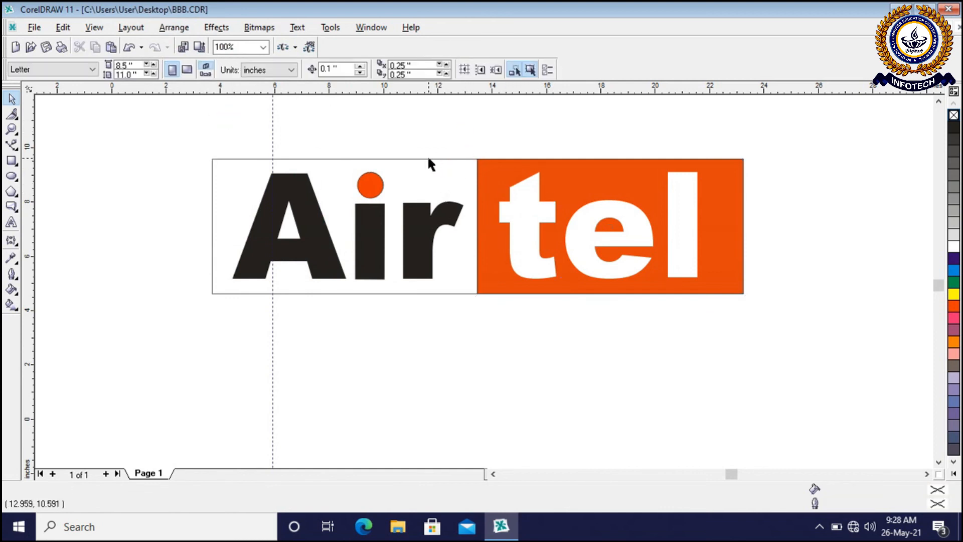
Fill the panel behind the letters "Air" with yellow and save the drawing
left_click(428, 159)
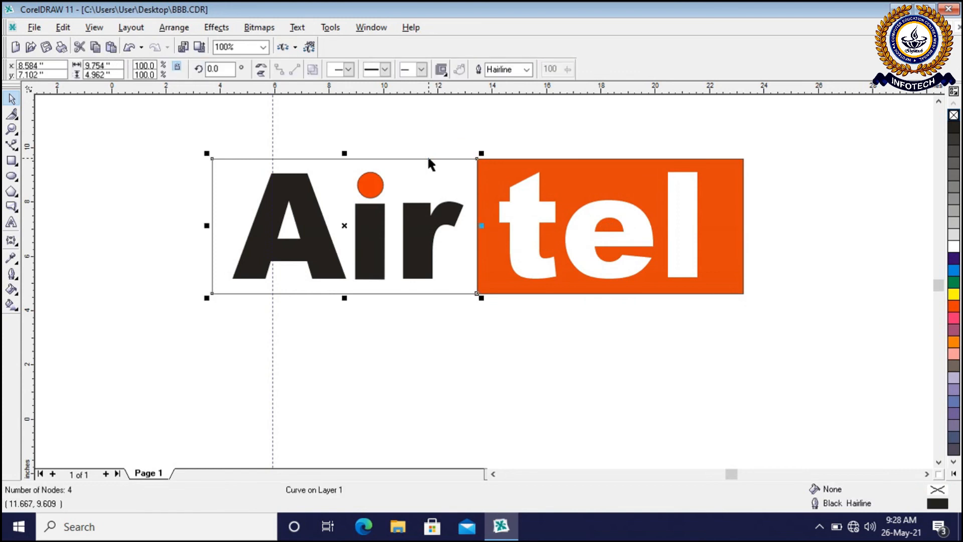
left_click(953, 294)
left_click(796, 339)
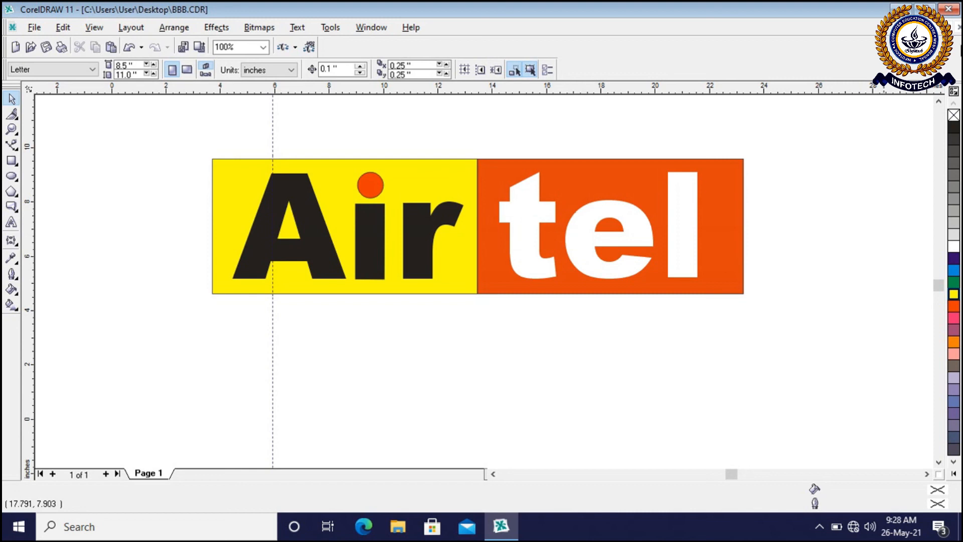
left_click(34, 28)
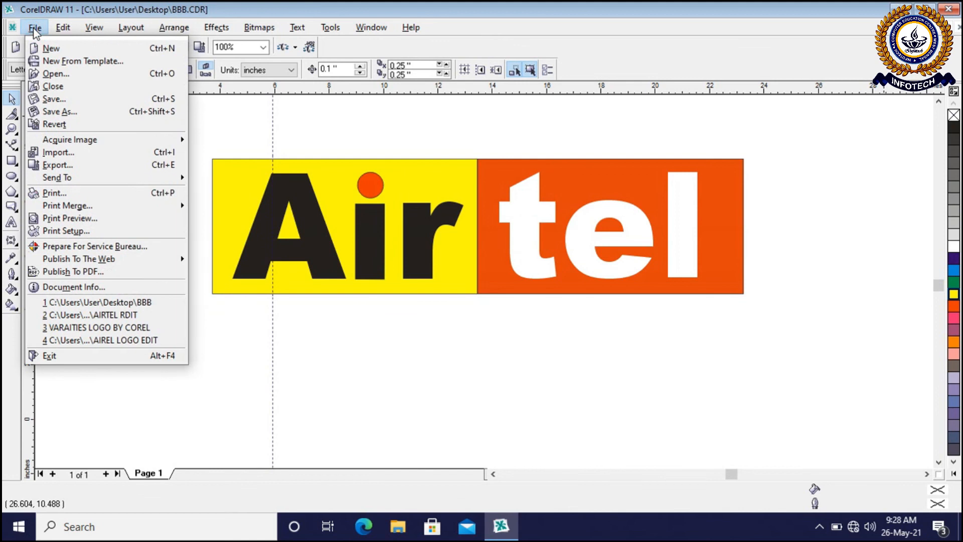
left_click(54, 99)
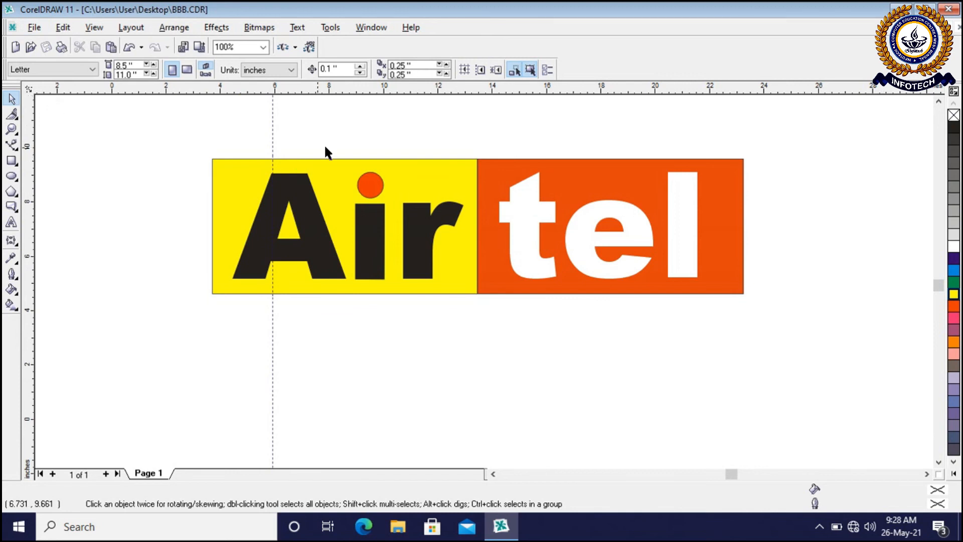
Examine the recolored logo up close and select all of its objects together
left_click(368, 135)
left_click_drag(182, 130, 762, 328)
left_click(804, 304)
left_click_drag(180, 140, 762, 314)
left_click(782, 183)
scroll(474, 127, "up", 1)
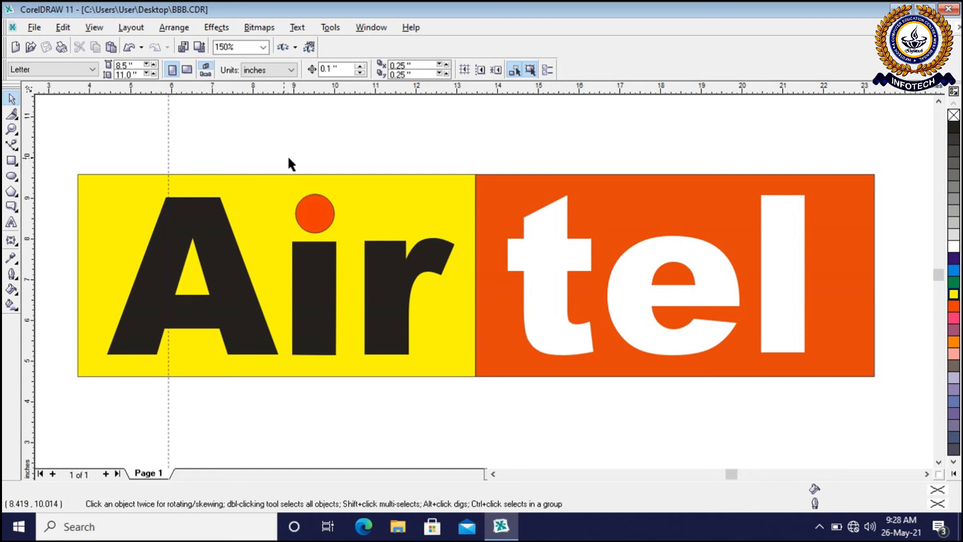
left_click_drag(114, 242, 885, 387)
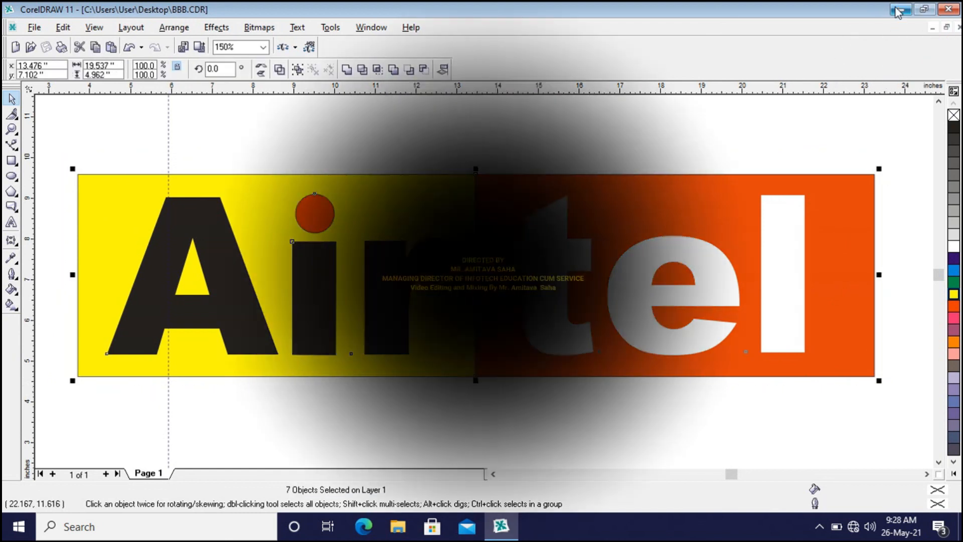